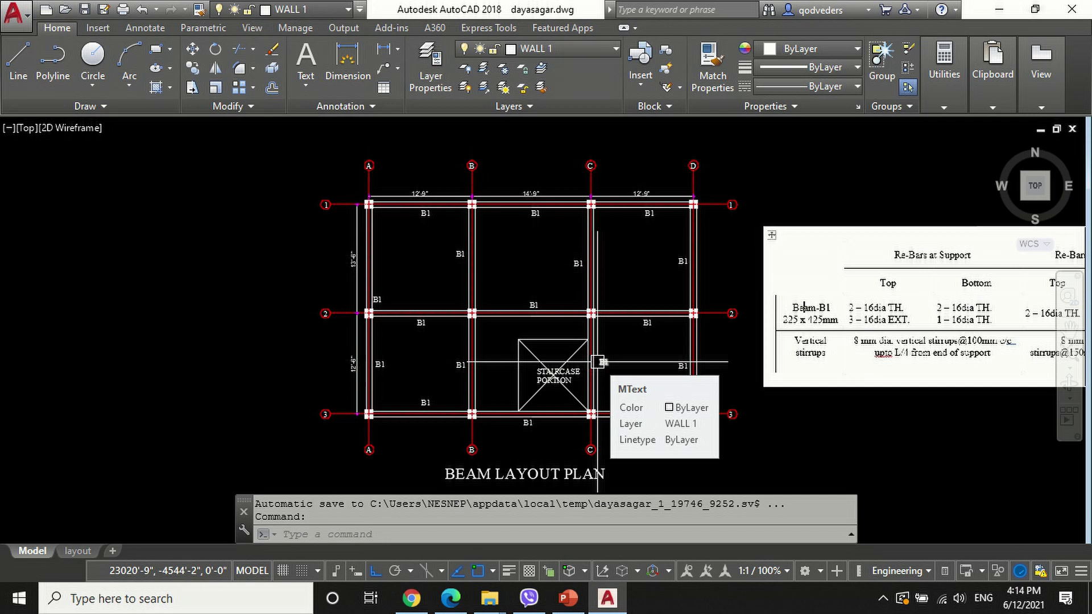
Step: Draw vertical construction lines through both faces of the row 3 columns at grids A, B, C and D
scroll(548, 307, "down", 2)
scroll(538, 375, "up", 2)
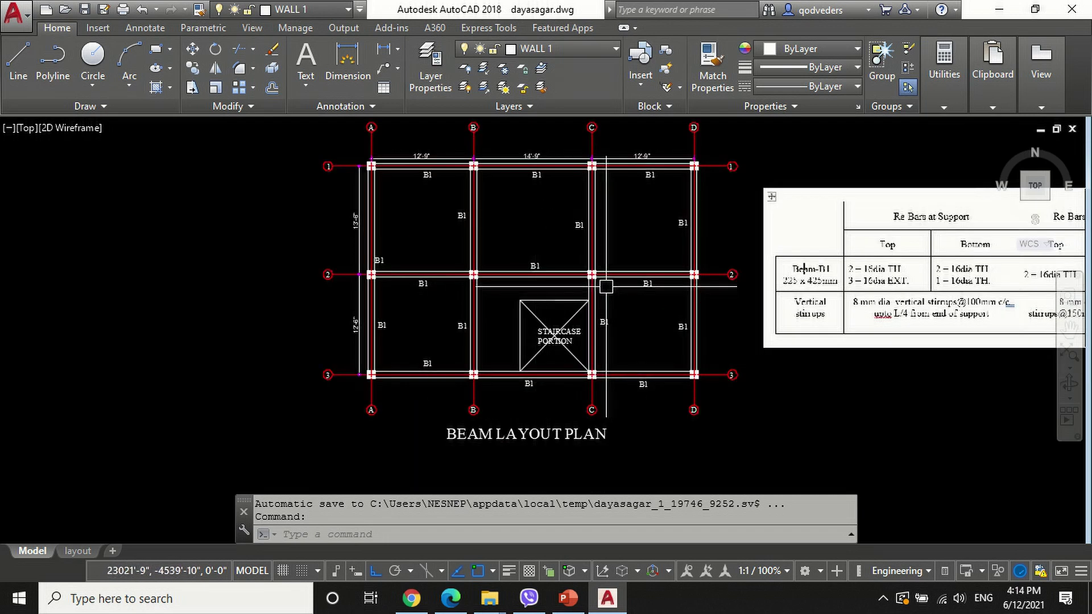
type("XLINE")
key("Return")
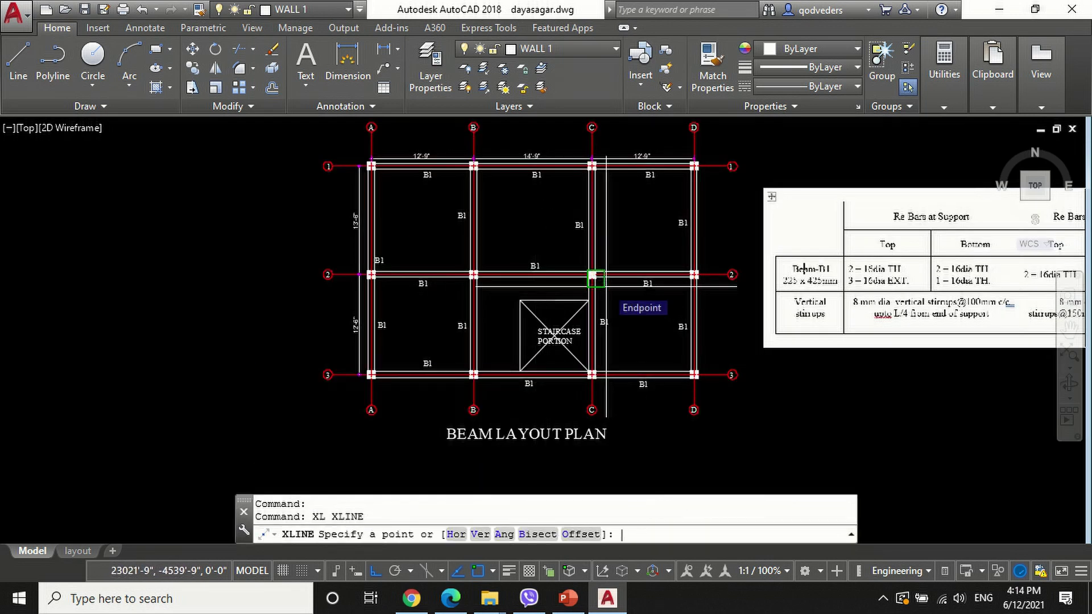
type("c")
key("Return")
scroll(333, 406, "up", 5)
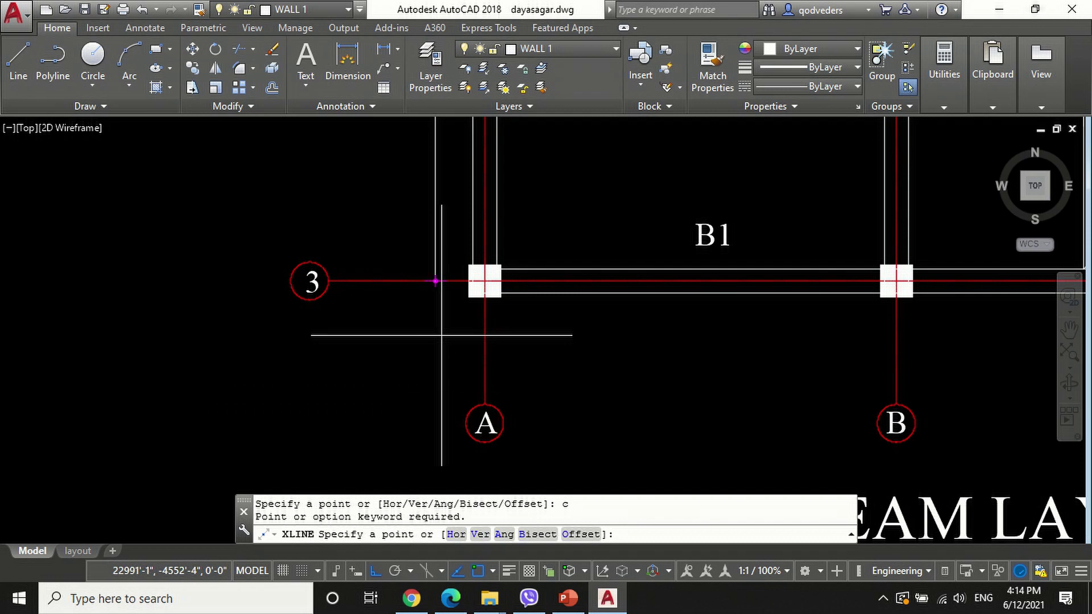
type("v")
key("Return")
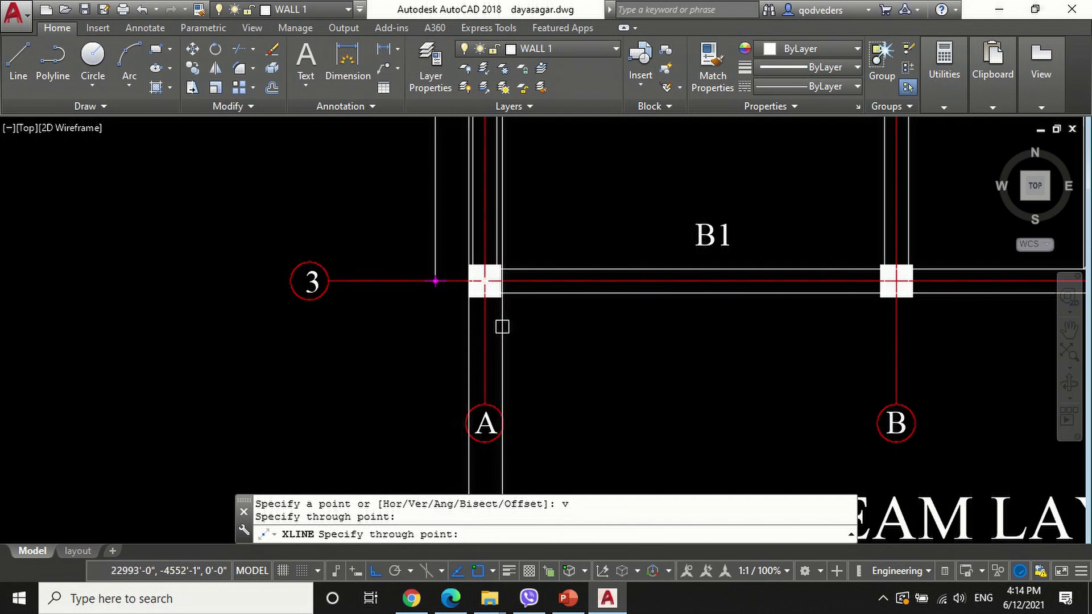
scroll(503, 327, "up", 3)
scroll(479, 264, "down", 5)
scroll(675, 327, "up", 5)
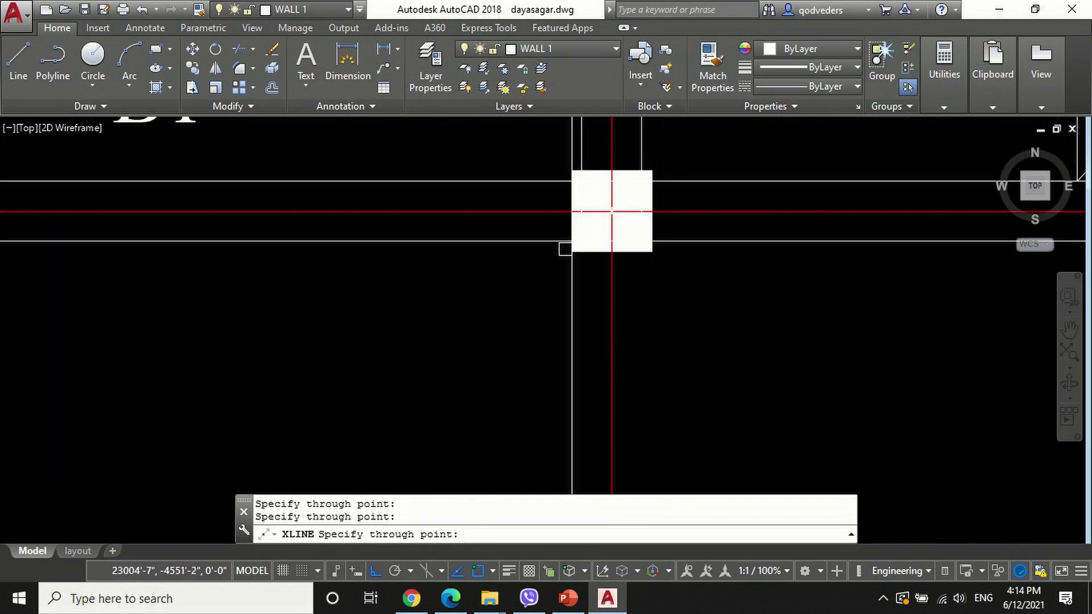
scroll(650, 256, "down", 5)
scroll(757, 262, "up", 5)
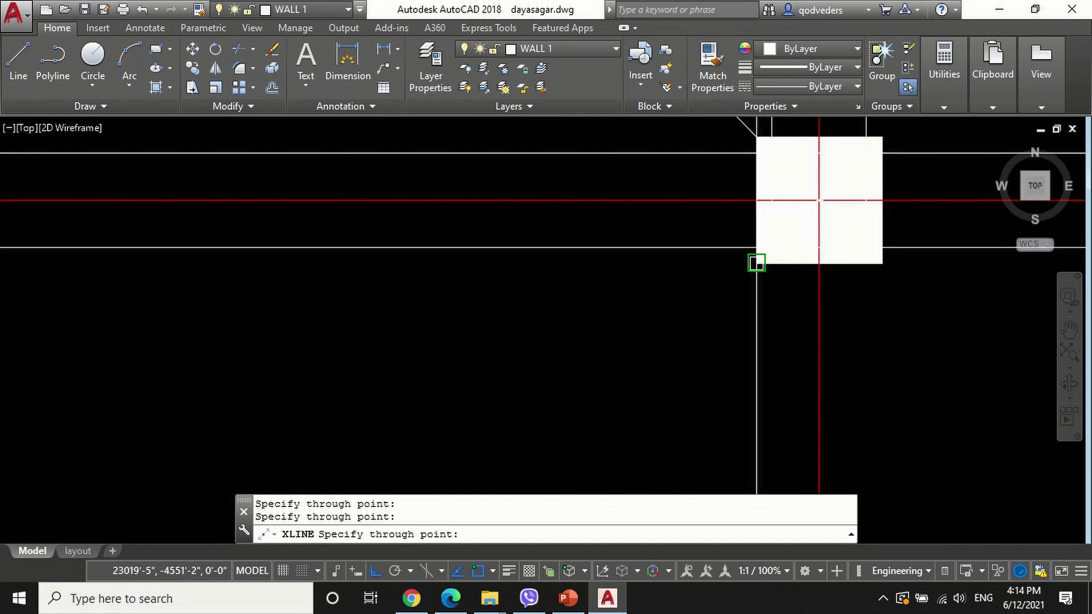
scroll(882, 262, "down", 5)
scroll(957, 358, "up", 5)
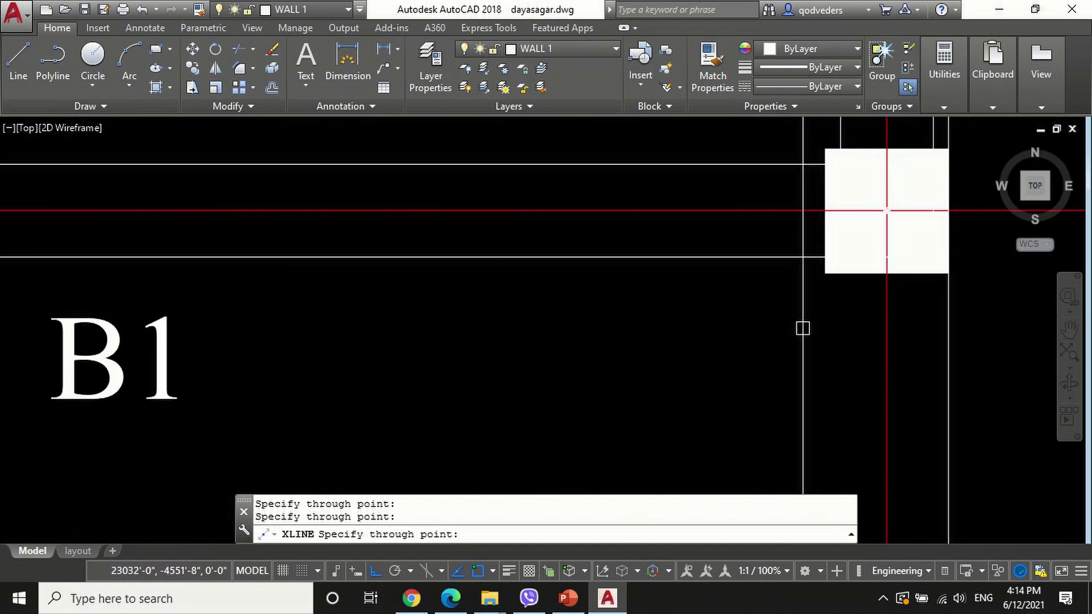
scroll(802, 328, "down", 5)
scroll(541, 433, "up", 2)
key("Return")
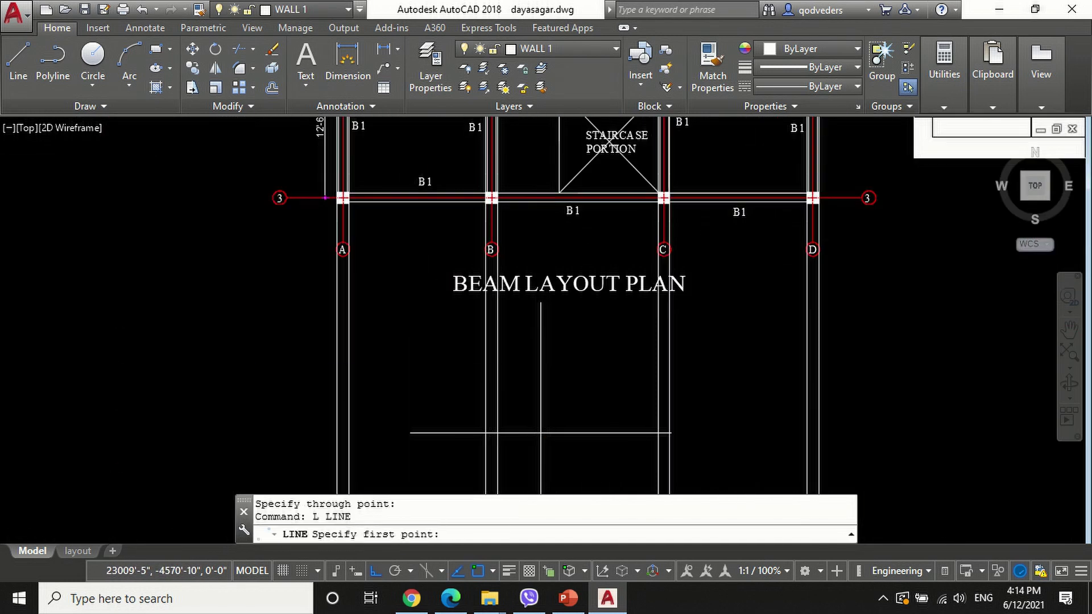
Step: Draw a horizontal line across the construction lines below the plan title and trim its ends to the outermost lines
left_click(219, 440)
key("Return")
type("tr")
key("Return")
key("Return")
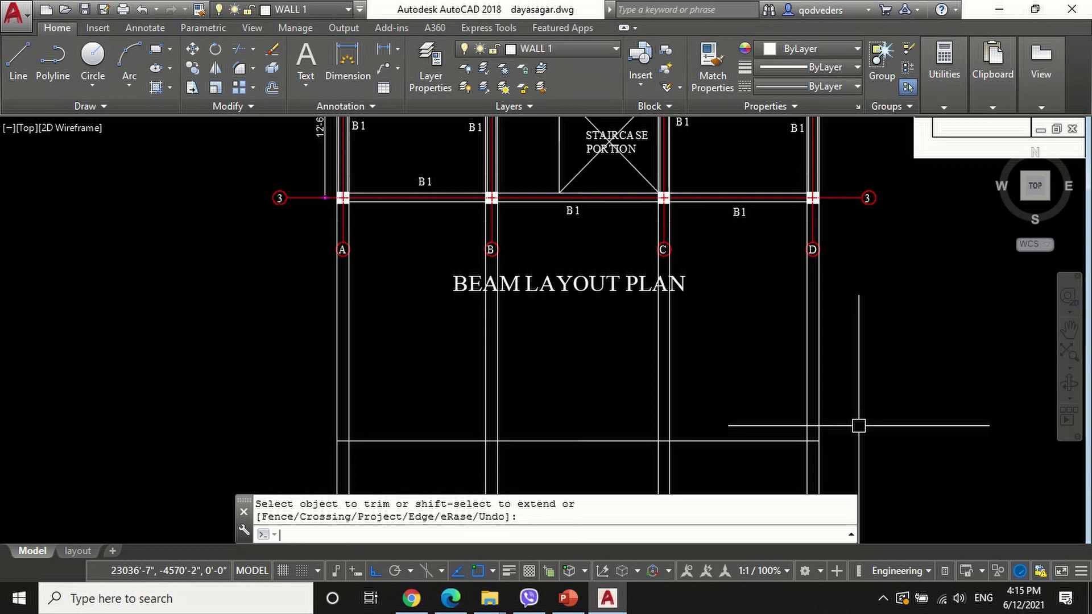
key("Return")
Step: Offset the horizontal line upward by 17 inches to form the beam depth
type("o")
key("Return")
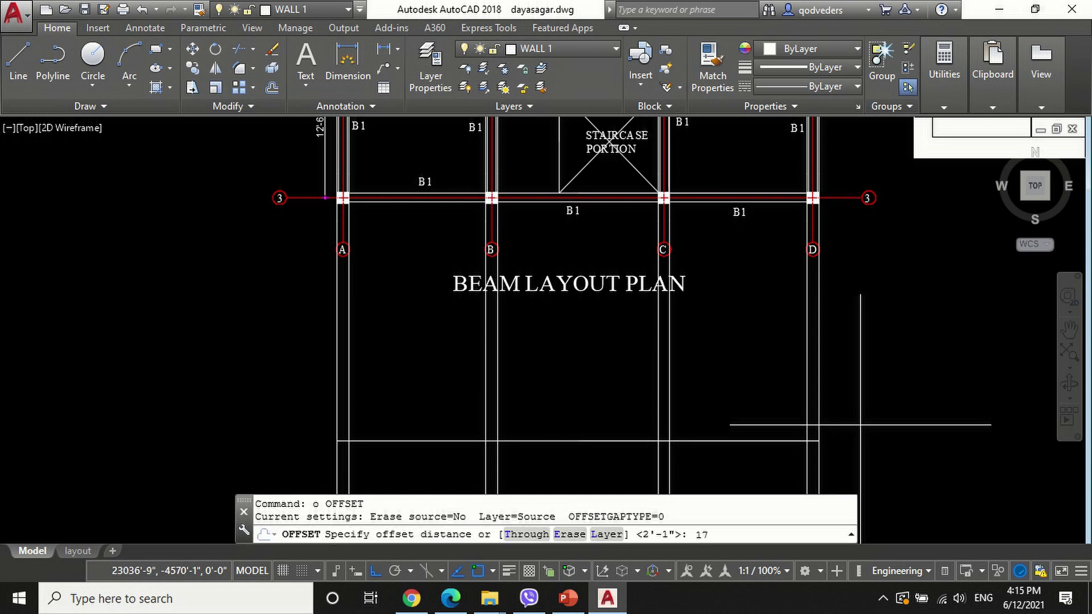
type("17")
key("Return")
left_click(715, 441)
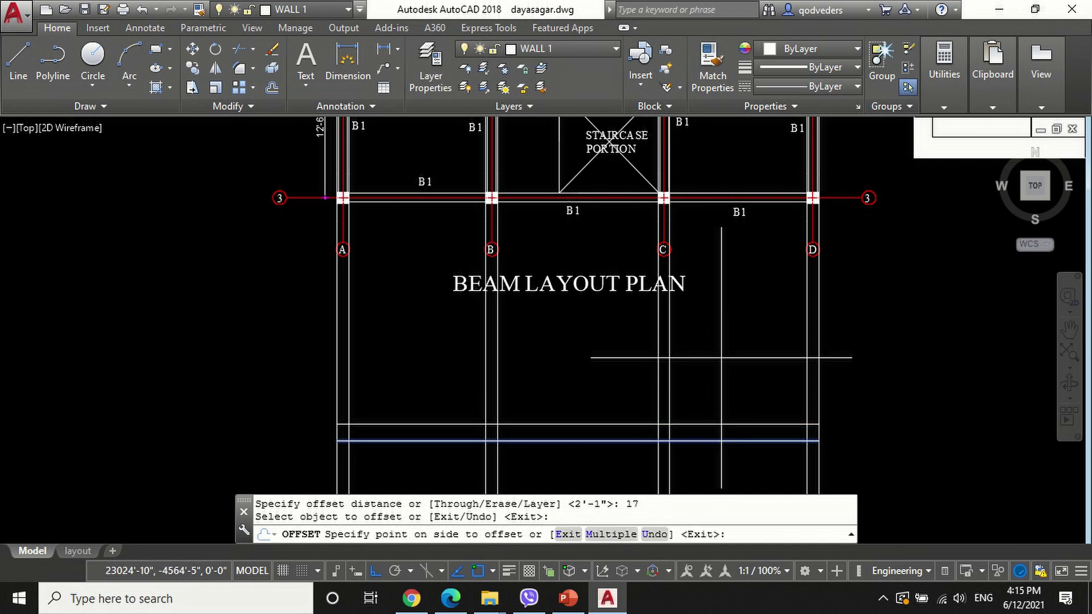
left_click(721, 358)
key("Return")
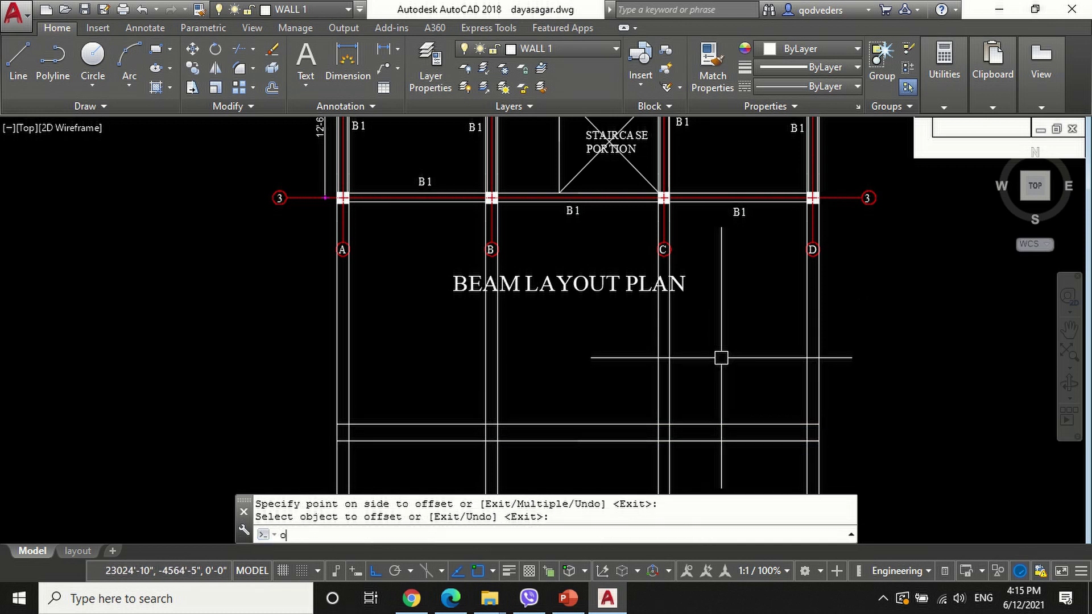
Step: Offset the upper beam line upward and the lower beam line downward by 30 inches each
type("o")
key("Return")
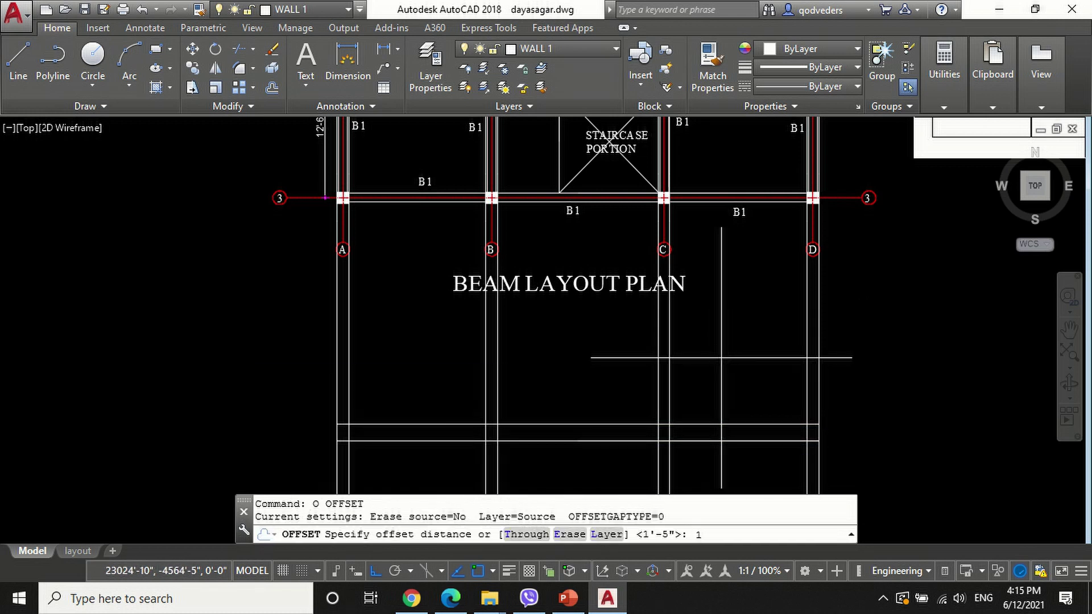
type("30")
key("Return")
left_click(737, 434)
left_click(746, 411)
left_click(738, 442)
left_click(731, 469)
key("Return")
Step: Trim the vertical construction lines above and below the two outer horizontal lines
type("tr")
left_click(750, 396)
left_click(699, 470)
key("Return")
scroll(807, 296, "down", 4)
scroll(828, 326, "up", 4)
left_click(823, 317)
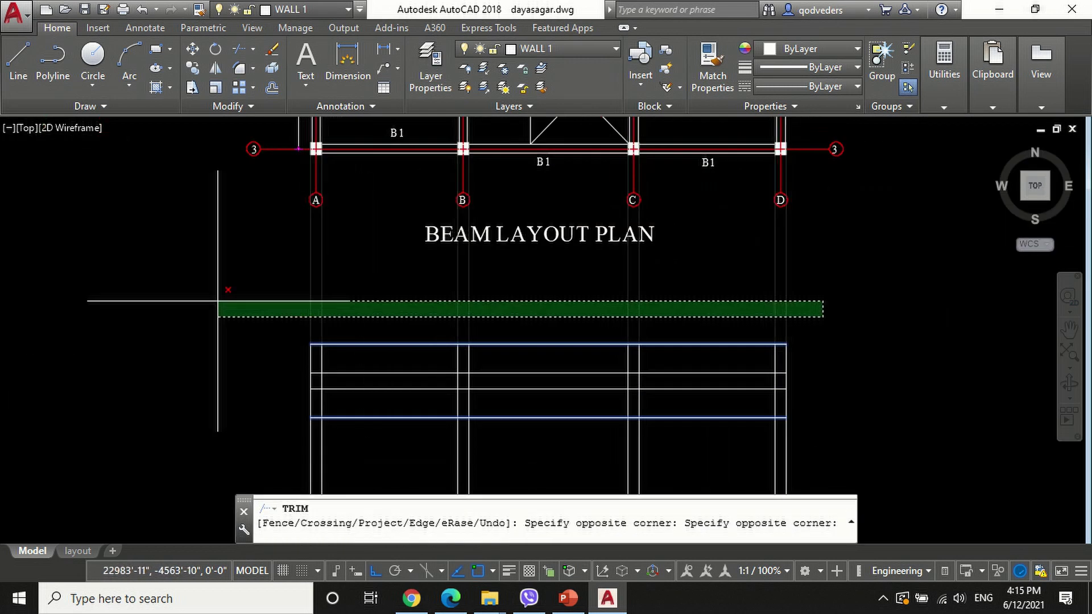
left_click(217, 301)
scroll(612, 294, "down", 2)
scroll(648, 370, "up", 2)
left_click(745, 347)
left_click(207, 373)
key("Return")
Step: Erase the two outer horizontal lines that bounded the column stubs
type("e")
left_click(351, 297)
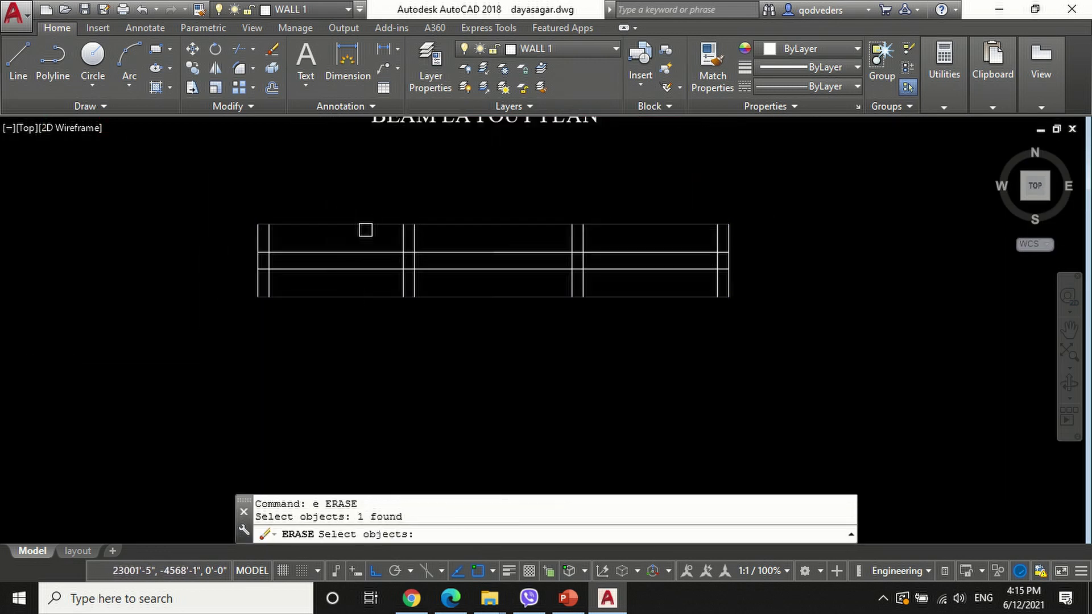
left_click(365, 230)
key("Return")
Step: Trim the overlapping beam and column lines at the column A and B joints
scroll(246, 264, "up", 6)
type("tr")
left_click(282, 263)
left_click(282, 200)
left_click(305, 232)
scroll(301, 234, "down", 2)
left_click(640, 240)
left_click(651, 252)
Step: Trim the overlapping beam and column lines at the column C and D joints
scroll(592, 319, "down", 4)
scroll(725, 296, "up", 7)
key("Return")
key("Return")
left_click(690, 259)
left_click(682, 235)
key("Escape")
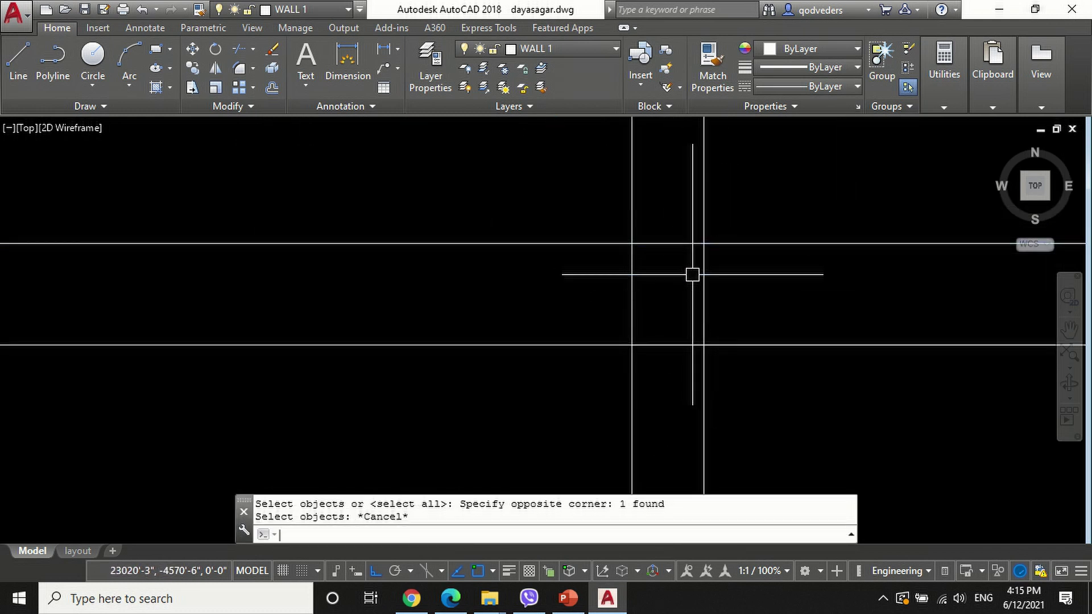
key("Return")
key("Return")
left_click(676, 244)
scroll(592, 301, "down", 5)
scroll(921, 292, "up", 5)
key("Return")
key("Return")
left_click(887, 254)
key("Escape")
key("Return")
key("Return")
scroll(639, 317, "down", 3)
scroll(213, 231, "up", 4)
key("Escape")
Step: Draw a short horizontal line beside column A with a vertical tick below it and a 2-inch tick above it
type("l")
key("Return")
left_click(158, 240)
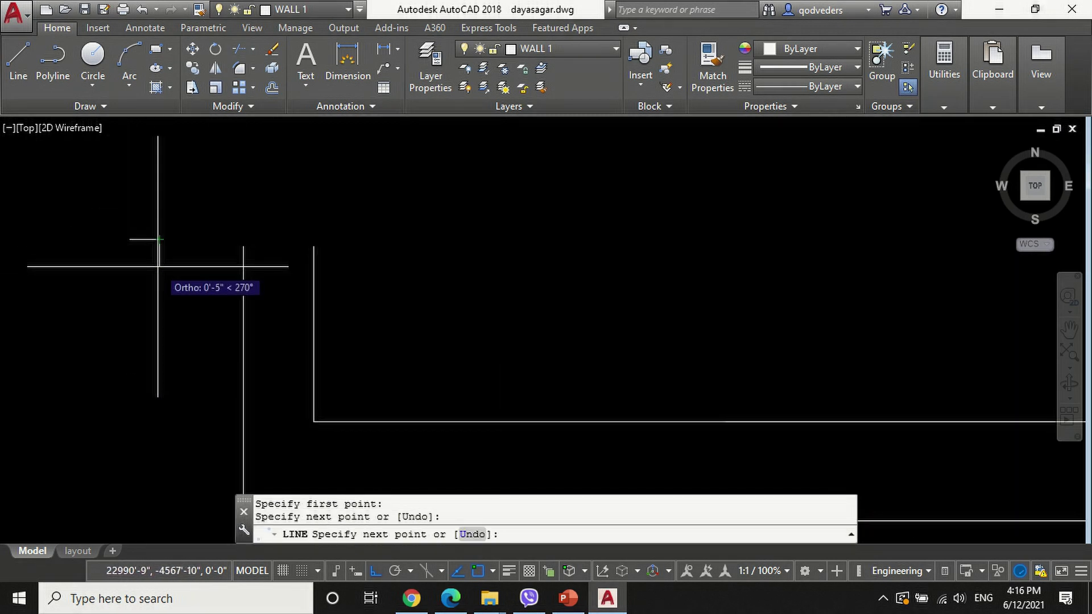
key("Return")
key("Return")
key("Return")
scroll(167, 235, "up", 4)
left_click(147, 246)
left_click(237, 246)
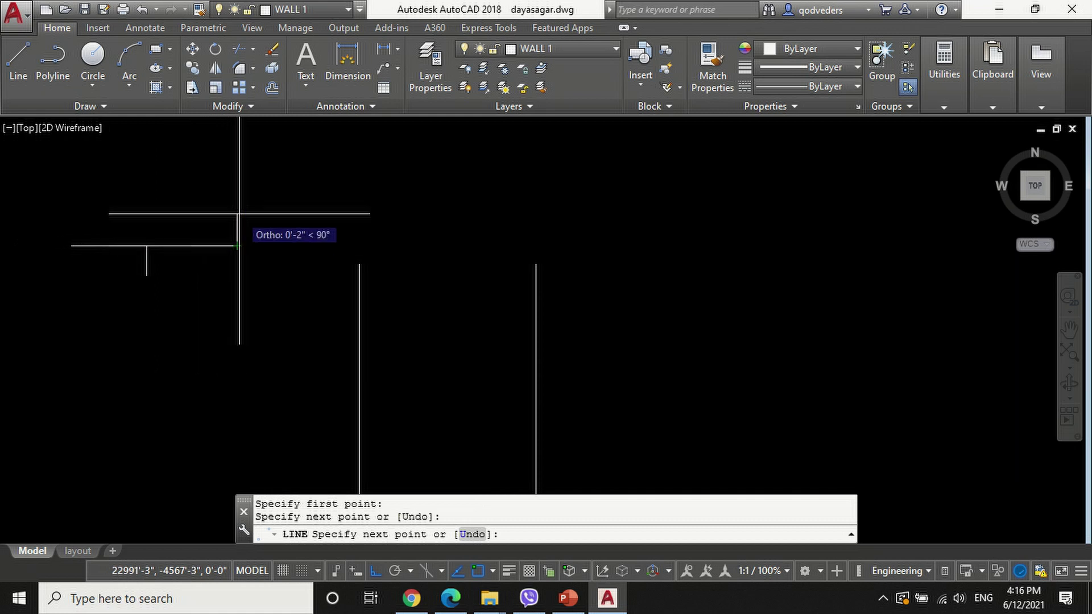
type("2")
key("Return")
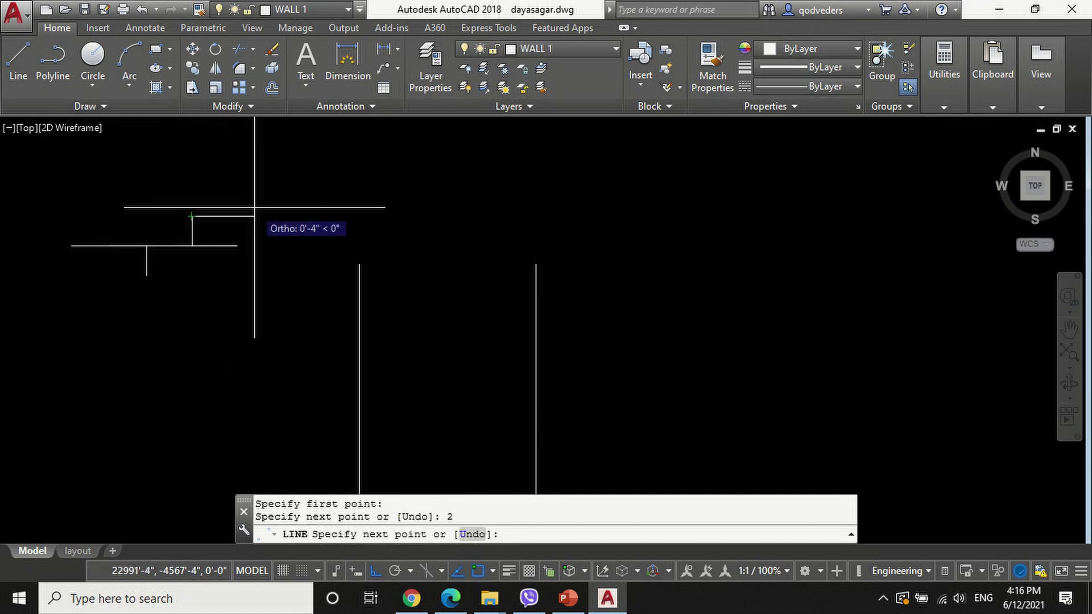
Step: Connect the free ends of the lower and upper ticks with a diagonal line
key("Return")
key("Return")
left_click(147, 275)
left_click(193, 216)
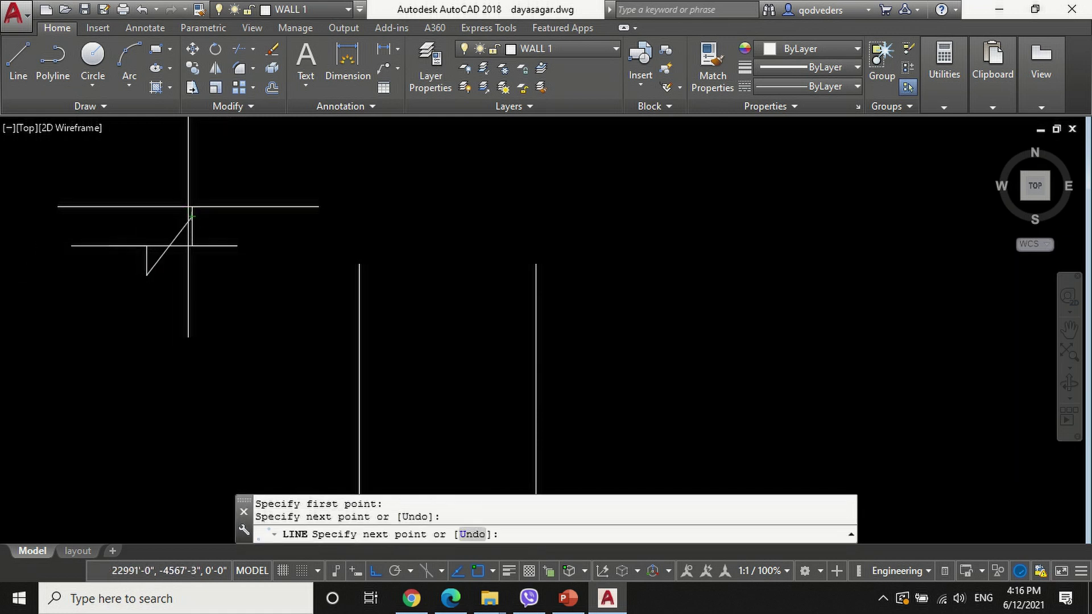
key("Return")
Step: Trim the horizontal line around the diagonal to shape the break-line symbol
scroll(165, 253, "up", 2)
left_click(152, 246)
key("Escape")
key("Escape")
type("tr")
key("Return")
key("Return")
left_click(162, 242)
left_click(193, 243)
Step: Move the break-line symbol to the open top end of column A
type("m")
left_click(244, 312)
left_click(123, 211)
key("Return")
left_click(139, 213)
left_click(590, 242, "shift")
key("space")
type("f")
key("space")
key("Escape")
Step: Shift the break-line symbol sideways to align it with the column's width
key("Escape")
key("Escape")
type("m")
key("Return")
left_click(694, 288)
left_click(543, 202)
key("Return")
left_click(731, 270)
left_click(755, 271)
key("Escape")
key("Escape")
Step: Extend the column edge line to meet the break-line symbol
type("ex")
left_click(495, 269)
key("Escape")
key("Escape")
key("Escape")
Step: Copy the break-line symbol to the open top and bottom ends of the columns
scroll(617, 255, "down", 2)
type("co")
left_click(652, 294)
left_click(594, 244)
key("Return")
left_click(561, 271)
scroll(646, 204, "down", 4)
scroll(645, 307, "up", 3)
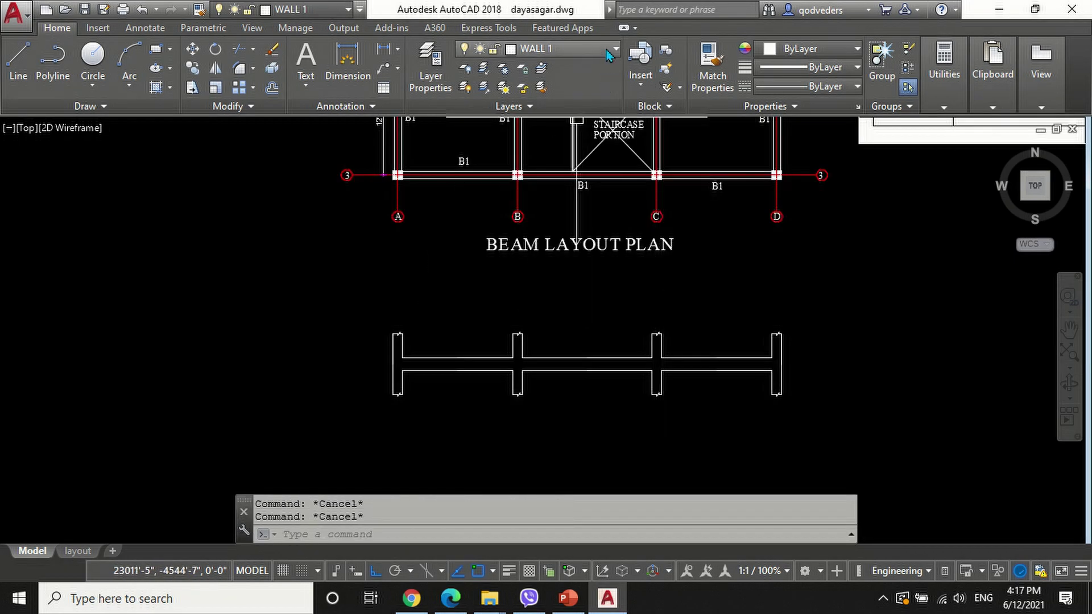
Step: Draw vertical construction lines on the CENTRE LINE layer through grids A, B, C and D, crossing the beam section's columns
left_click(610, 52)
scroll(540, 236, "up", 10)
left_click(540, 237)
type("xl")
key("Return")
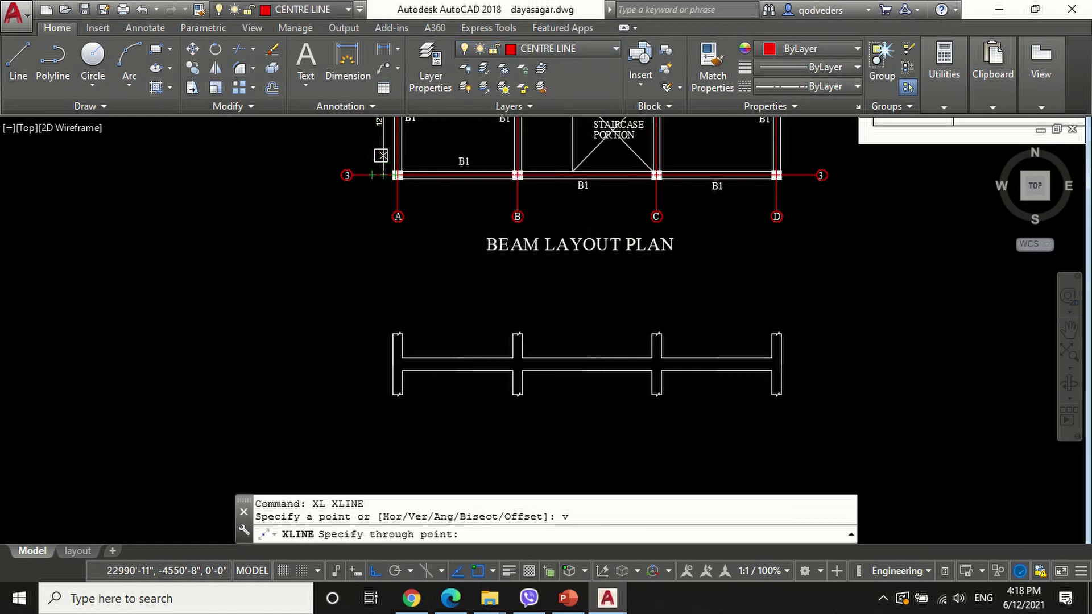
scroll(399, 175, "up", 4)
left_click(387, 204)
scroll(427, 236, "down", 4)
scroll(540, 239, "up", 3)
left_click(428, 212)
scroll(532, 242, "down", 1)
scroll(709, 233, "up", 2)
left_click(701, 211)
scroll(491, 291, "down", 2)
scroll(988, 273, "up", 2)
left_click(674, 240)
scroll(592, 245, "down", 4)
key("Return")
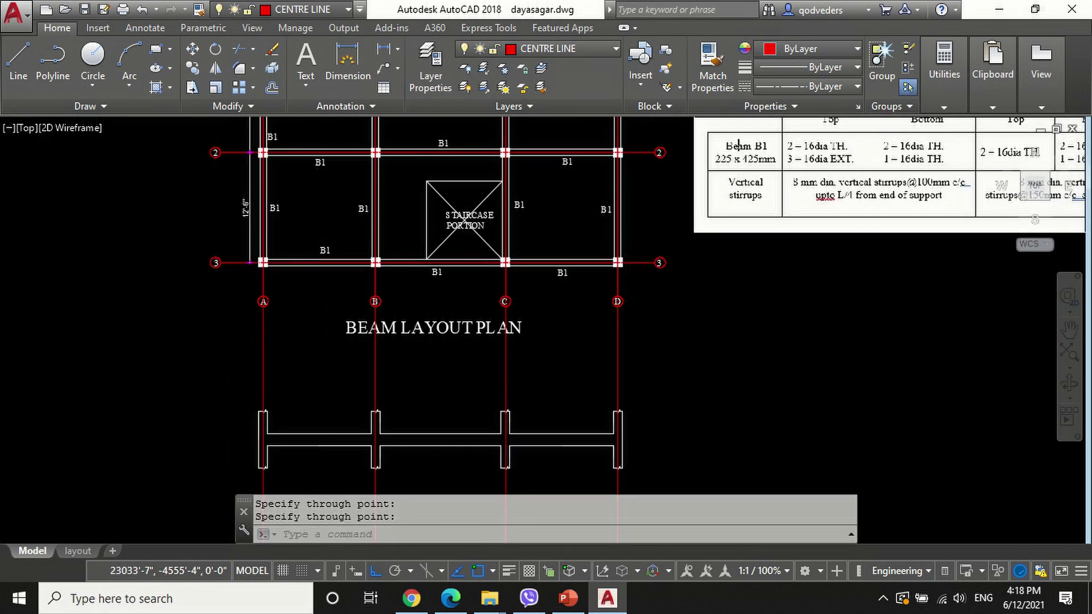
Step: Offset the beam's top edge line in bay C–D to just above the column tops
scroll(575, 383, "up", 2)
scroll(579, 380, "up", 2)
type("o")
key("Return")
left_click(584, 319)
left_click(601, 399)
left_click(600, 285)
key("Return")
Step: Extend the offset line above the columns to the centrelines of grids A and D
type("ex")
key("Return")
left_click(729, 280)
scroll(490, 277, "down", 2)
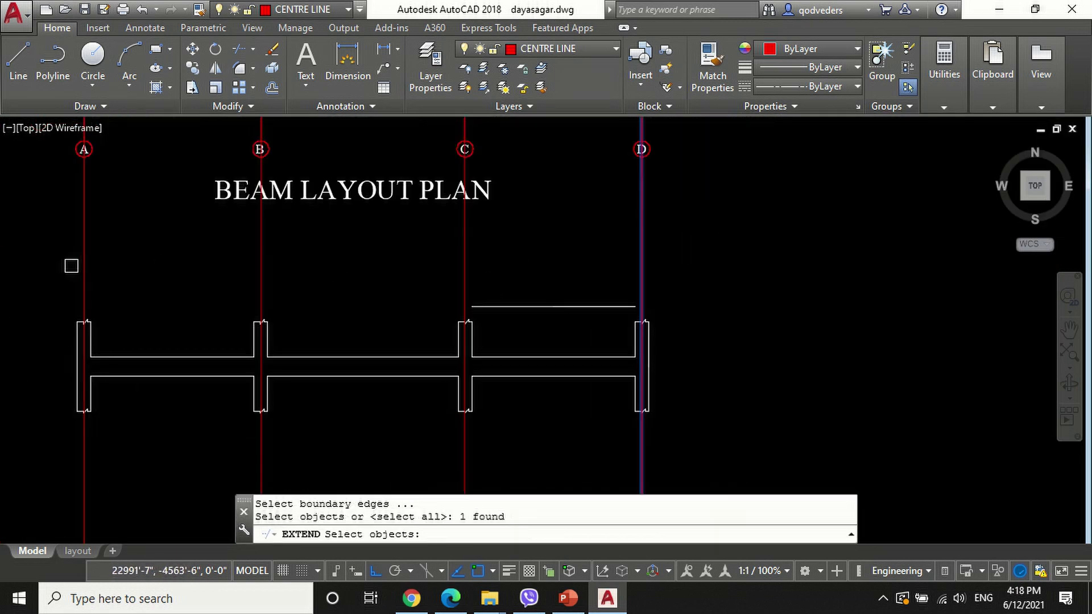
left_click(549, 306)
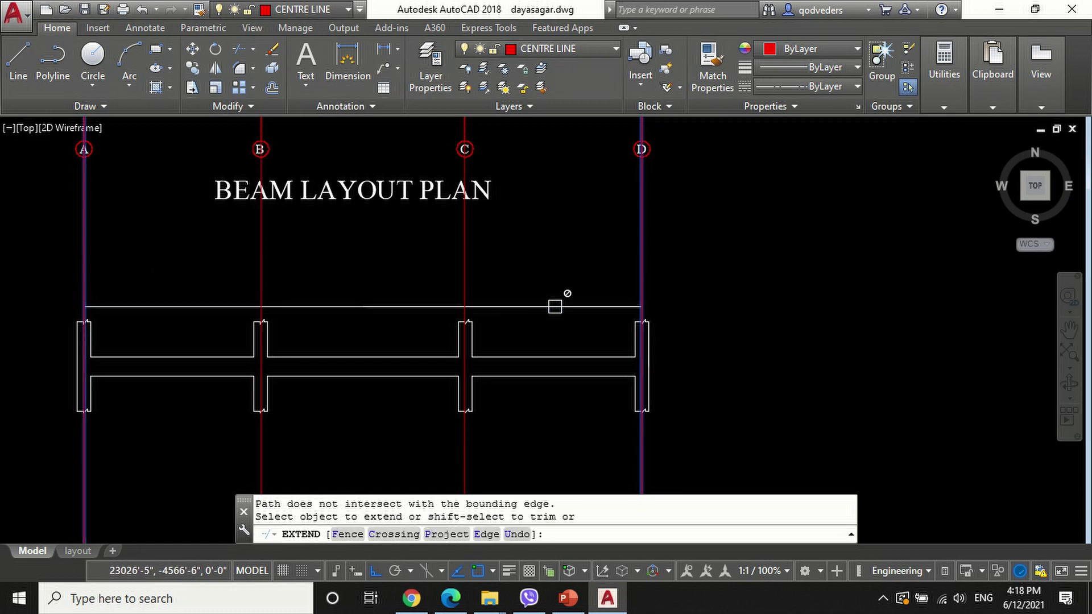
key("Return")
Step: Copy the horizontal line above the columns to below the column bottoms
type("co")
key("Return")
key("Return")
left_click(800, 276)
left_click(837, 420)
key("Return")
Step: Trim the four grid centrelines beyond the horizontal lines above and below the beam section
type("tr")
key("Return")
left_click(525, 307)
left_click(540, 456)
key("Return")
left_click(690, 246)
left_click(57, 255)
scroll(592, 255, "down", 1)
left_click(686, 409)
left_click(233, 400)
key("Return")
Step: Erase the two horizontal trimming lines above and below the section
type("e")
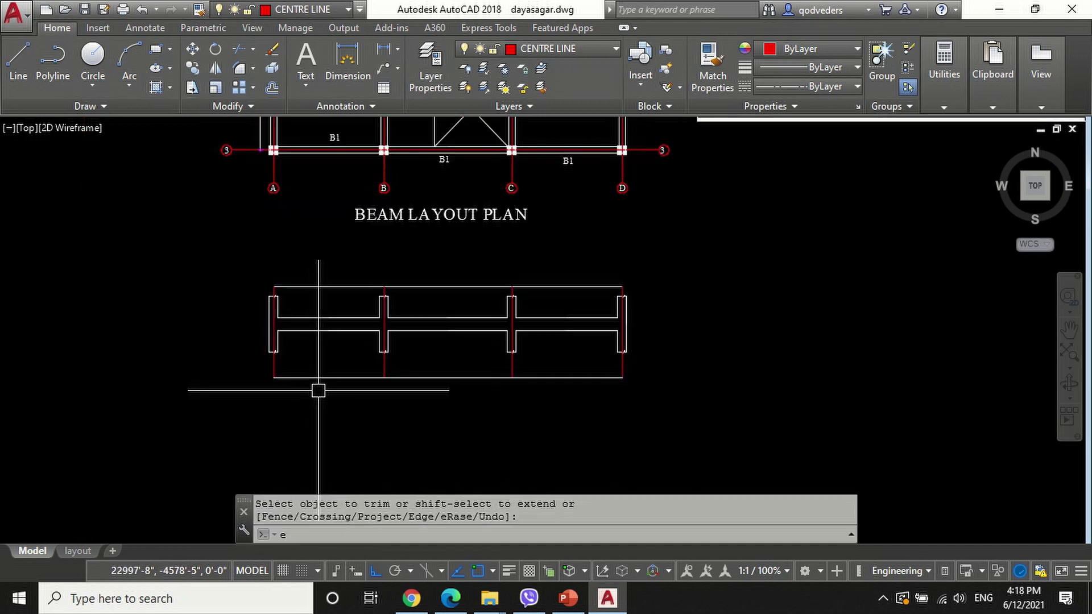
key("Return")
left_click(333, 376)
left_click(344, 287)
key("Return")
Step: Copy the grid bubbles A to D from the top of the layout plan onto the section's centreline tops
scroll(418, 387, "down", 3)
type("co")
key("Return")
scroll(398, 256, "up", 7)
left_click(325, 254)
left_click(722, 294)
scroll(571, 291, "up", 11)
key("Return")
left_click(555, 275)
scroll(566, 236, "down", 8)
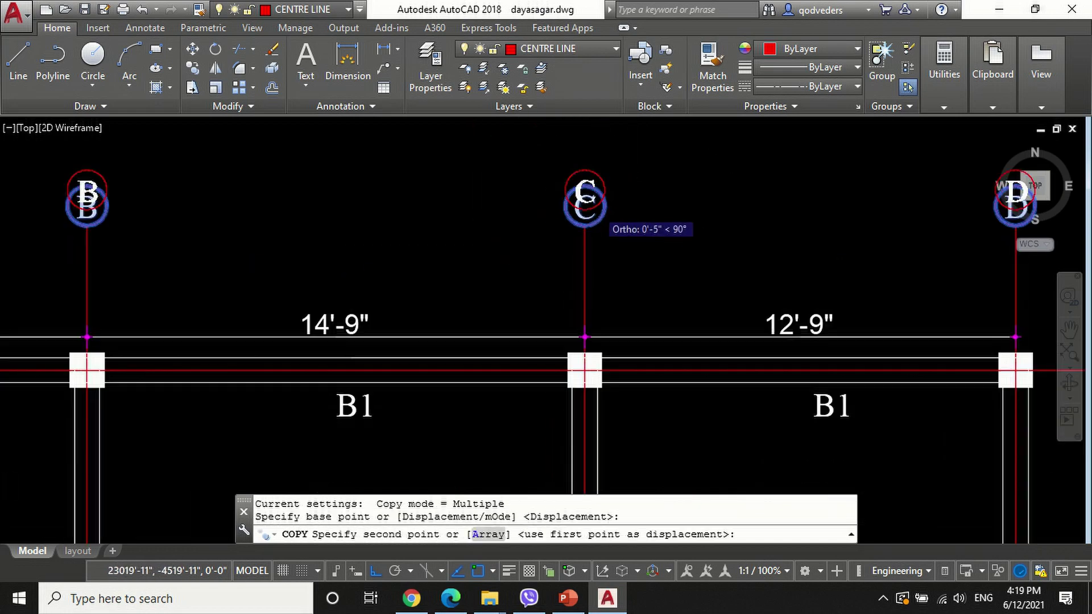
scroll(591, 347, "up", 6)
scroll(631, 314, "down", 1)
key("Return")
scroll(630, 314, "down", 2)
scroll(641, 307, "up", 2)
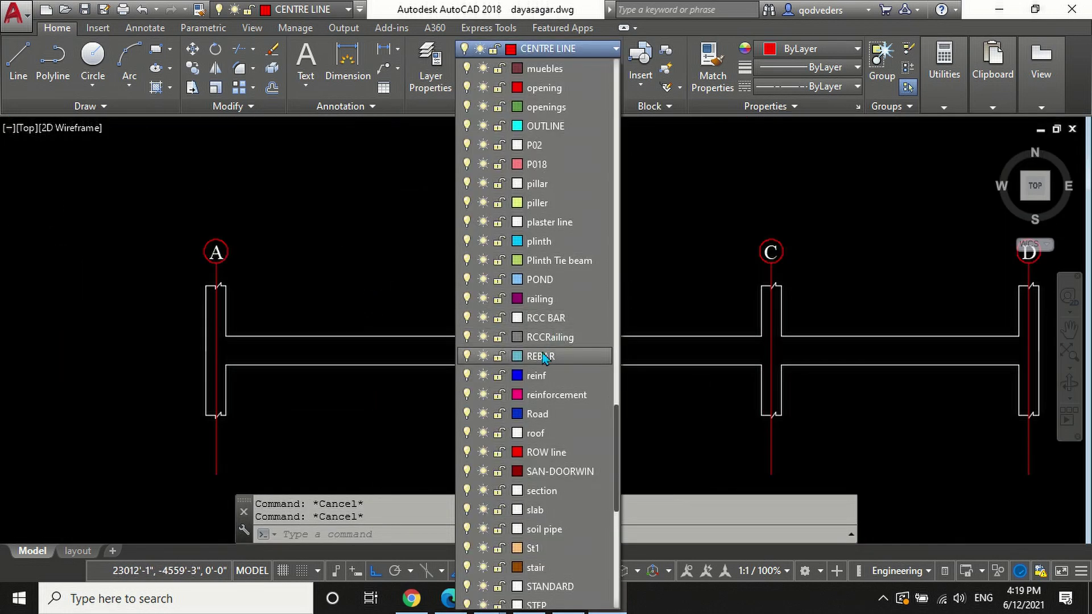
Step: Make REBAR the current layer and offset the top and bottom beam edges in bay A–B inward by 1.5
left_click(542, 357)
type("o")
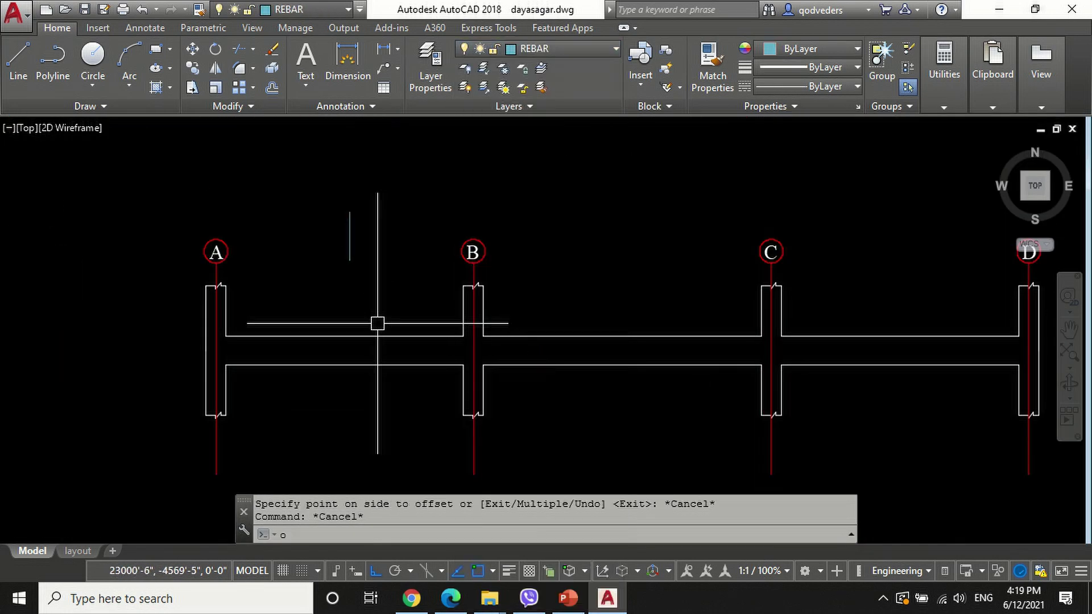
key("Return")
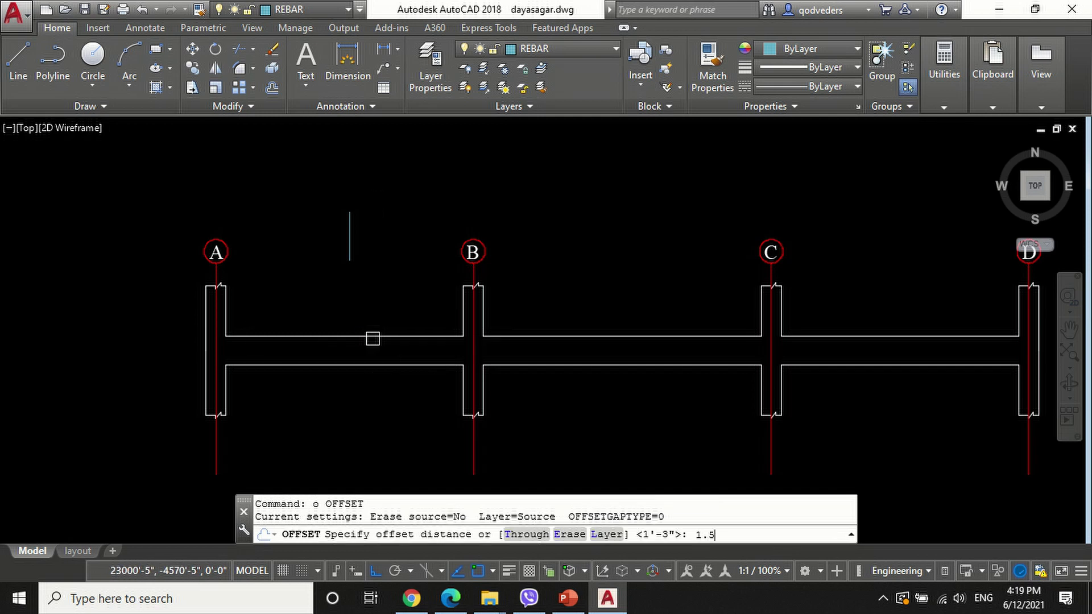
type("1.5")
key("Return")
scroll(364, 368, "up", 3)
left_click(358, 362)
left_click(357, 342)
left_click(357, 317)
left_click(358, 337)
Step: Offset the outer edges of end columns A and D inward by the same 1.5 cover
scroll(142, 339, "up", 4)
left_click(89, 337)
left_click(93, 336)
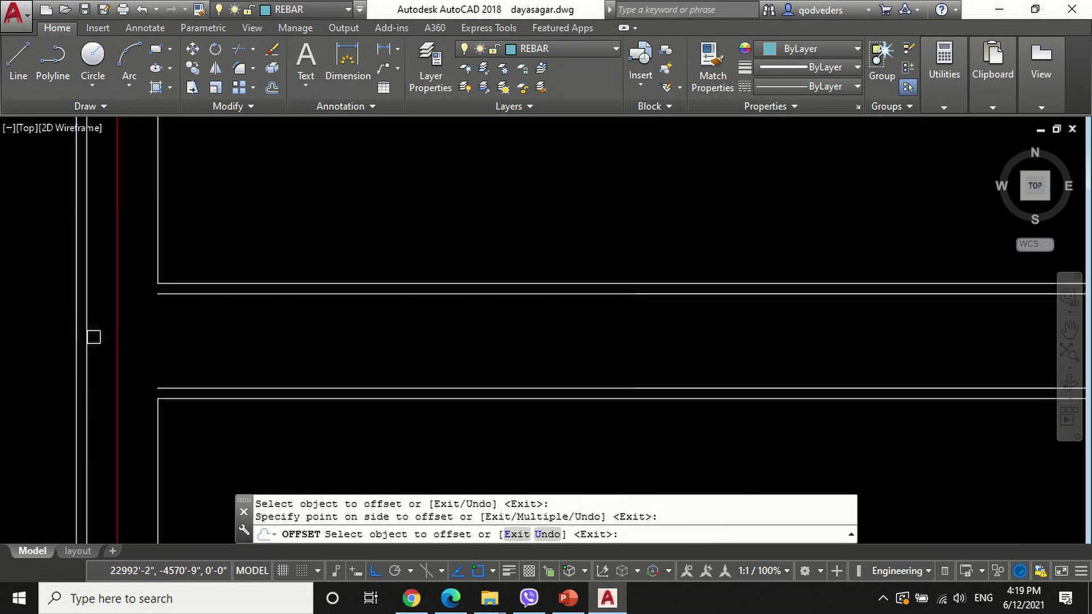
scroll(94, 337, "down", 5)
scroll(947, 344, "up", 4)
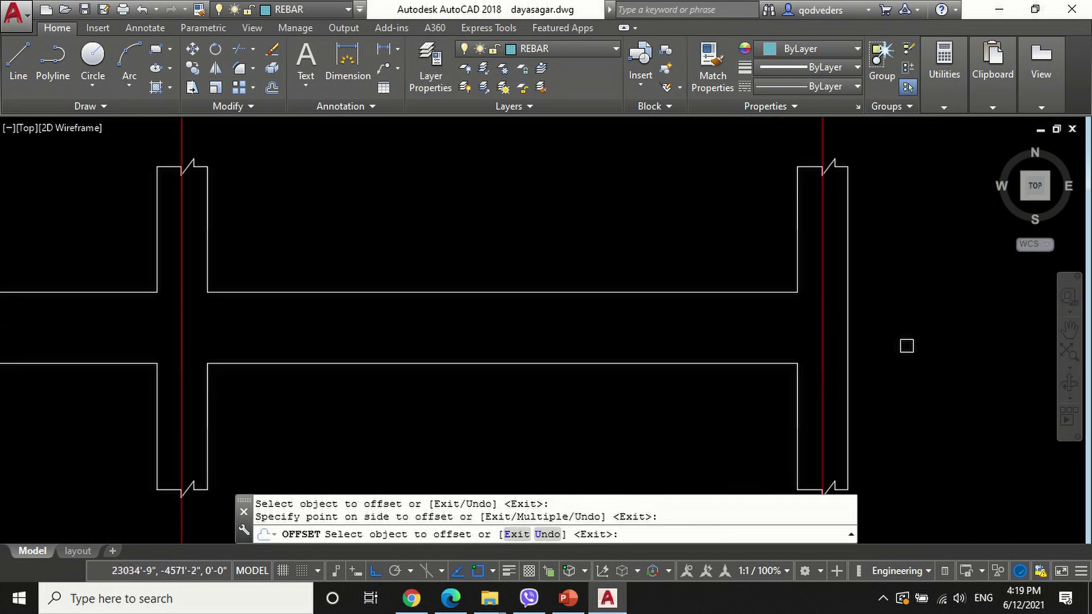
left_click(841, 320)
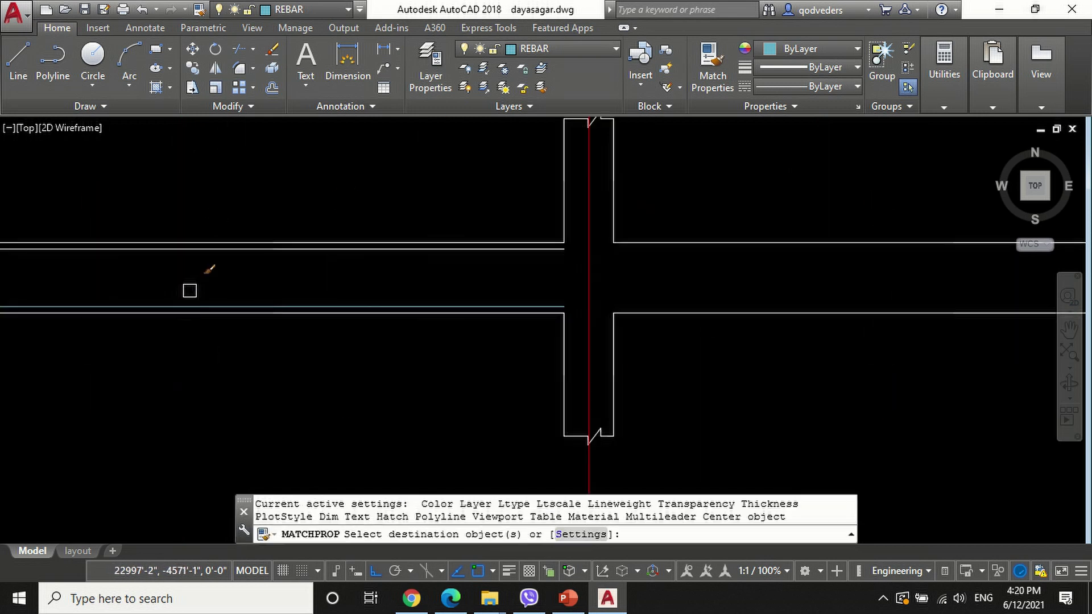
Step: Match the offset cover lines to the properties of the REBAR layer line
left_click(215, 306)
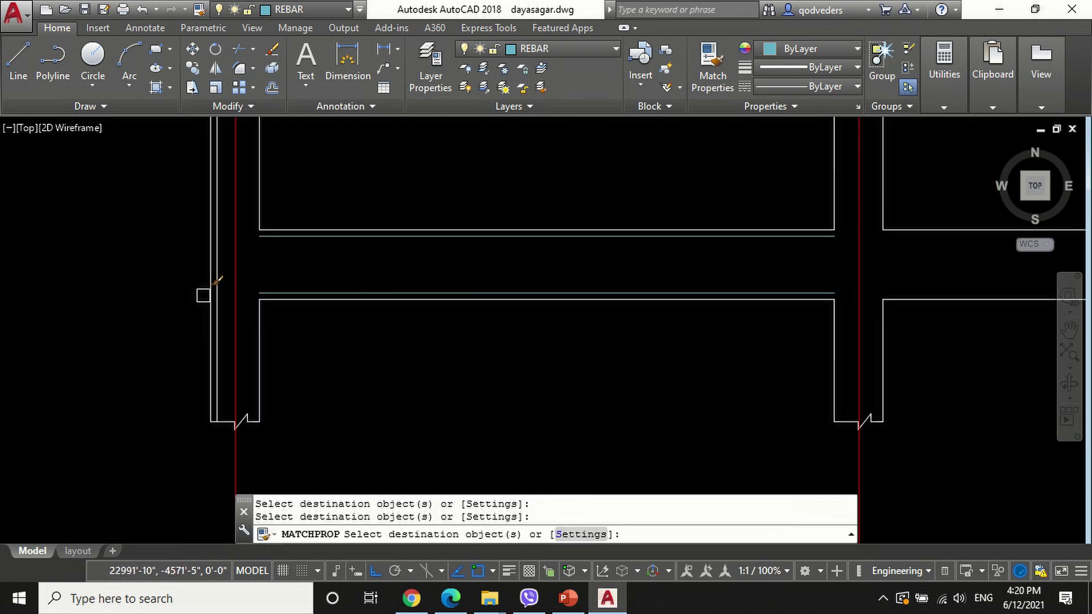
scroll(203, 296, "down", 3)
scroll(563, 318, "up", 3)
left_click(563, 317)
key("space")
Step: Extend the top and bottom bar lines through the columns to the vertical bar lines in columns A and D
type("ex")
key("space")
scroll(584, 293, "up", 3)
left_click(490, 305)
left_click(490, 305)
left_click(498, 305)
scroll(709, 256, "down", 5)
scroll(251, 256, "down", 1)
scroll(22, 259, "up", 2)
left_click(122, 267)
key("space")
left_click(244, 271)
left_click(255, 242)
left_click(385, 244)
left_click(421, 281)
key("space")
scroll(305, 276, "down", 2)
Step: Offset the vertical bar lines in end columns A and D inward by 1
scroll(222, 260, "up", 4)
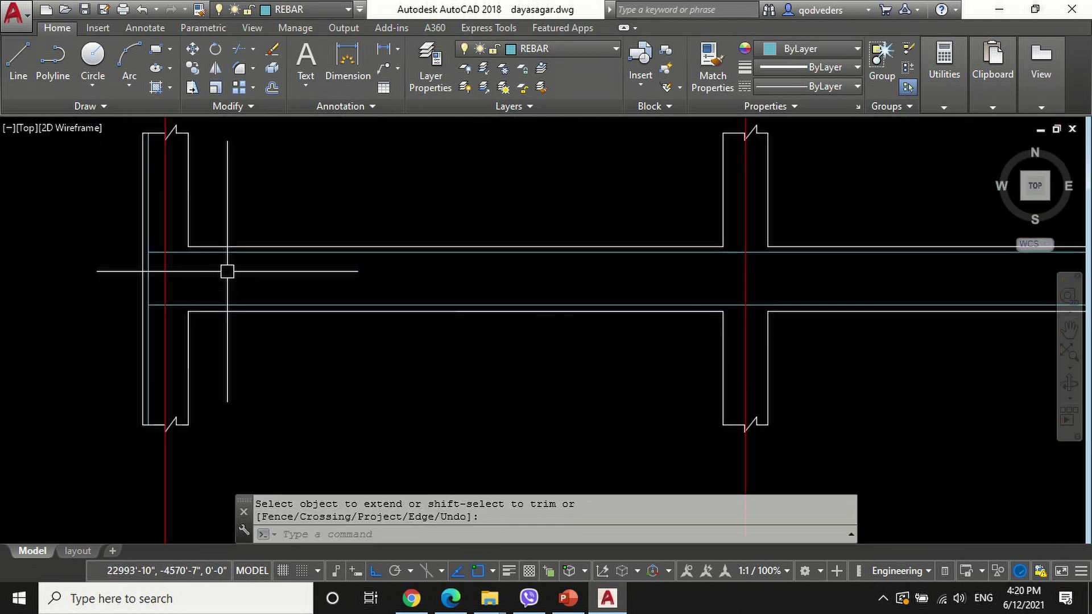
type("o")
key("space")
type("1")
key("space")
scroll(157, 289, "up", 2)
left_click(143, 288)
left_click(221, 290)
scroll(394, 313, "down", 8)
scroll(825, 318, "up", 10)
left_click(728, 288)
left_click(707, 290)
scroll(695, 320, "down", 10)
scroll(248, 315, "up", 10)
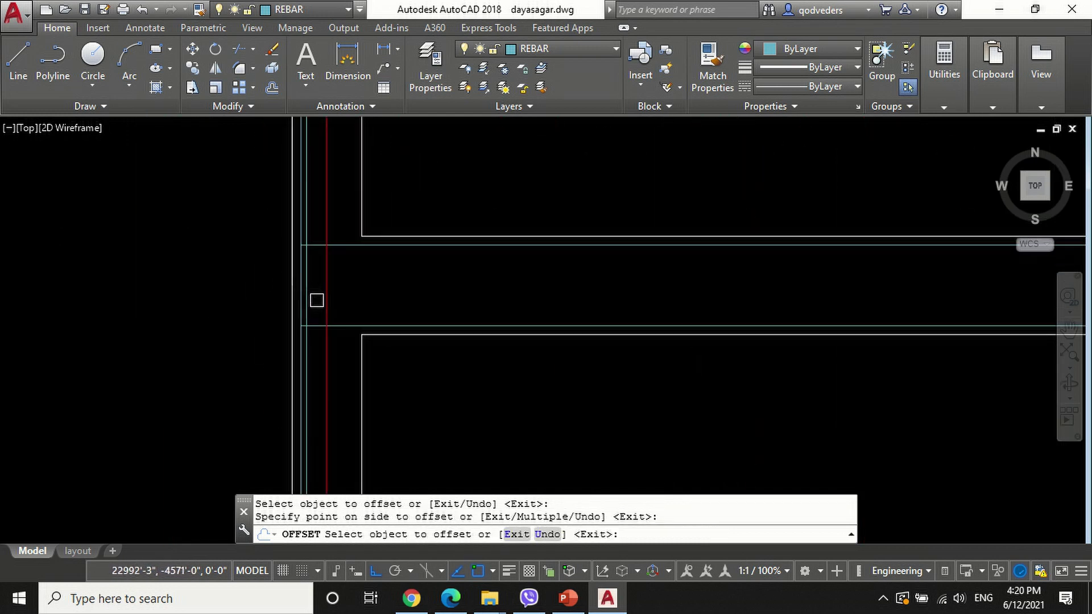
key("Escape")
scroll(317, 300, "down", 3)
key("Escape")
Step: Trim the overlapping horizontal and vertical bar line ends where they meet in end columns A and D
scroll(330, 327, "up", 3)
type("tr")
key("Return")
key("Return")
scroll(378, 368, "up", 2)
scroll(391, 353, "down", 2)
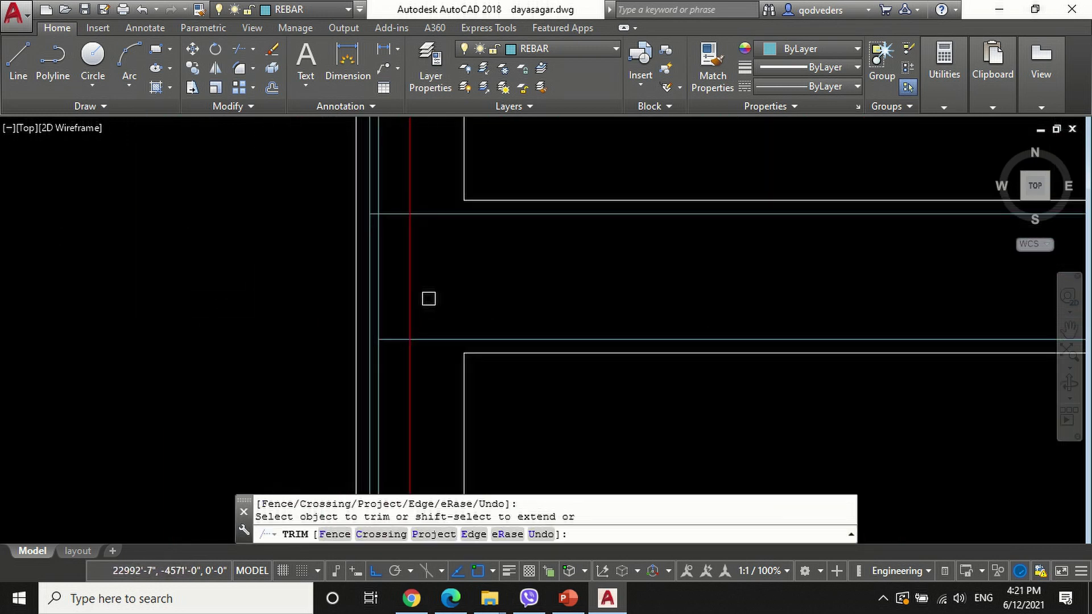
left_click(367, 193)
scroll(430, 302, "down", 4)
scroll(1002, 297, "up", 5)
scroll(832, 249, "down", 3)
left_click(825, 329)
scroll(807, 335, "down", 4)
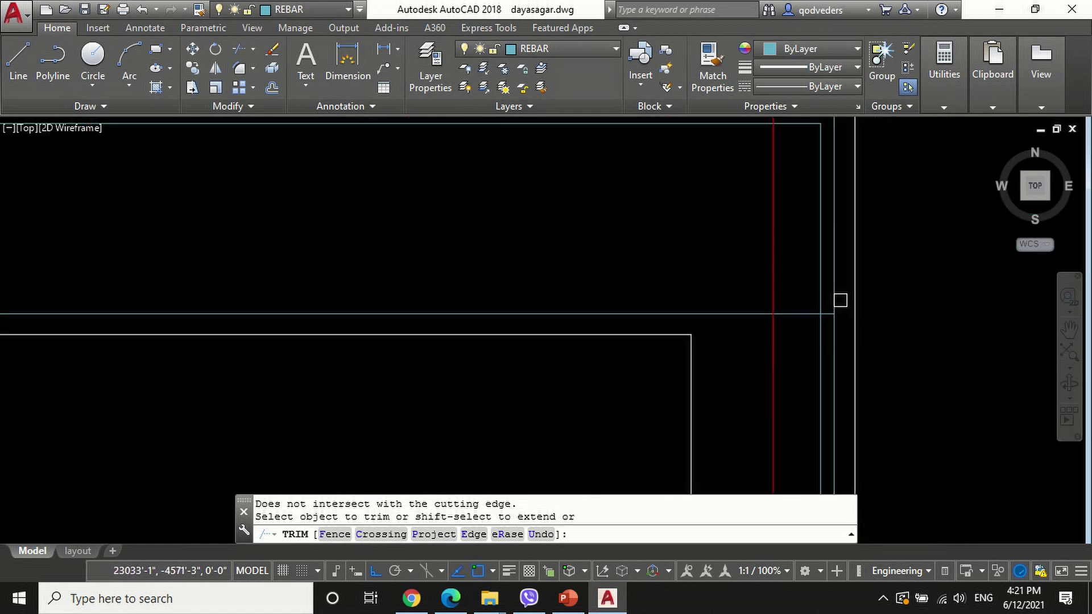
scroll(932, 292, "down", 4)
scroll(295, 298, "up", 6)
key("Escape")
Step: Offset the bottom bar line upward and the top bar line downward by 27 to mark the hook lengths
type("o")
key("Return")
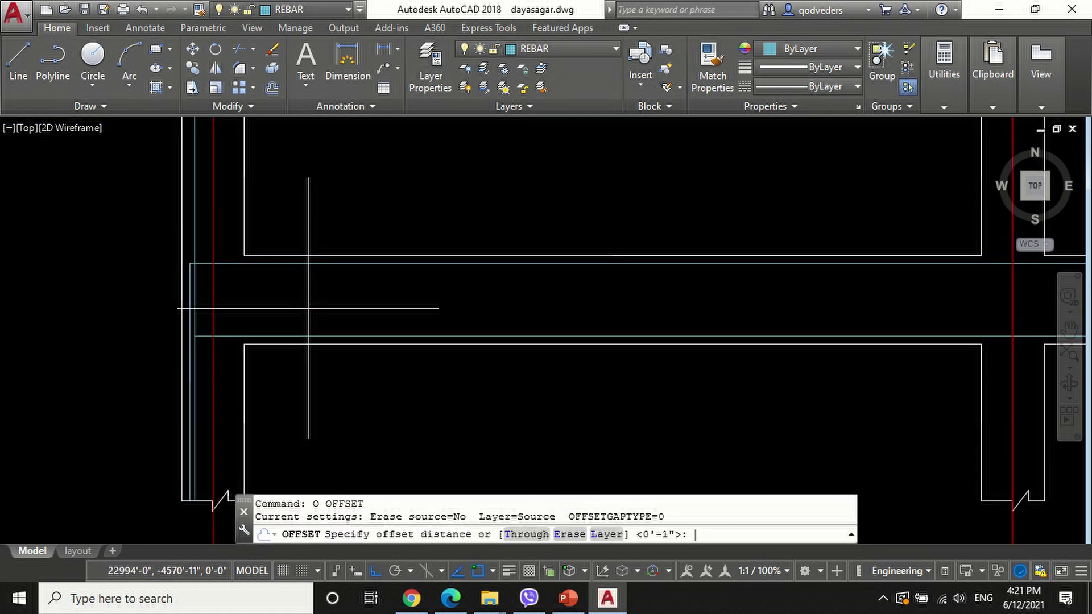
key("Return")
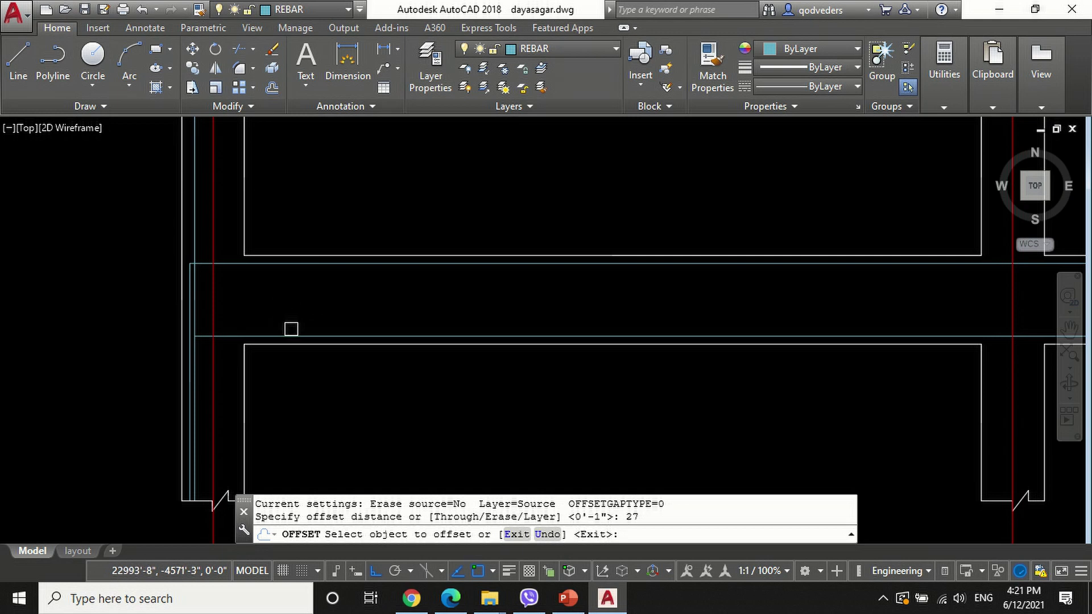
left_click(292, 337)
left_click(376, 183)
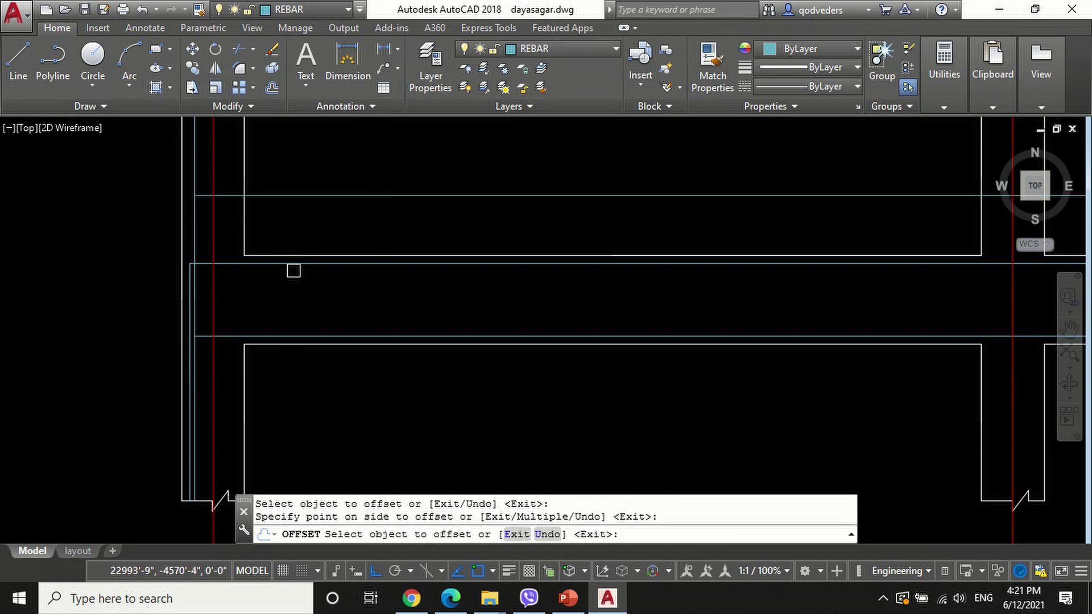
left_click(295, 265)
left_click(359, 397)
key("Escape")
key("Escape")
key("Escape")
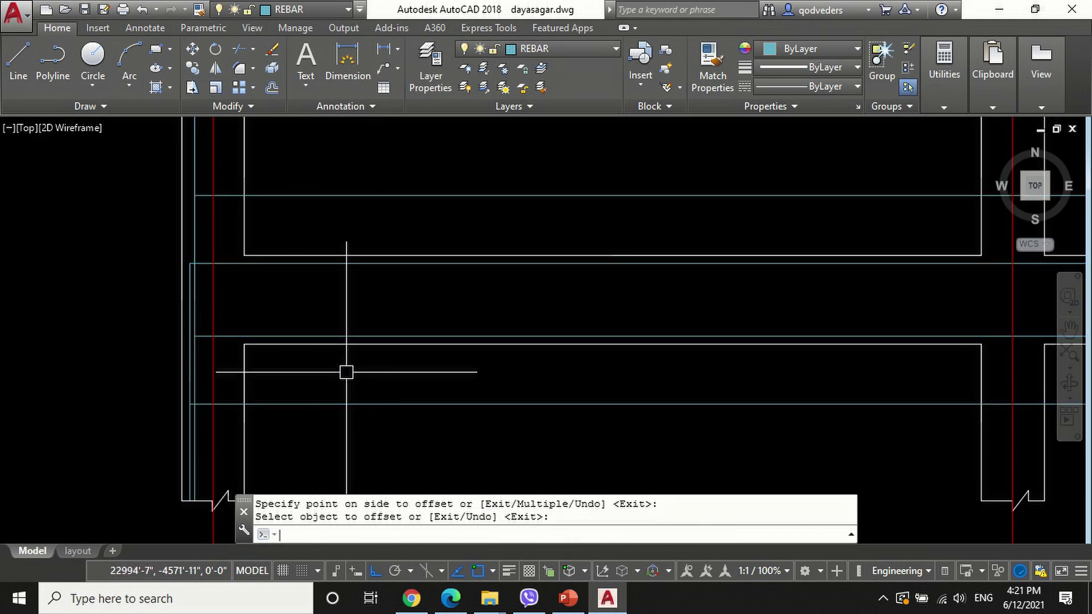
Step: Remove the part of column A's inner vertical bar line below the bottom bar
type("tr")
key("Return")
key("Return")
scroll(216, 370, "up", 2)
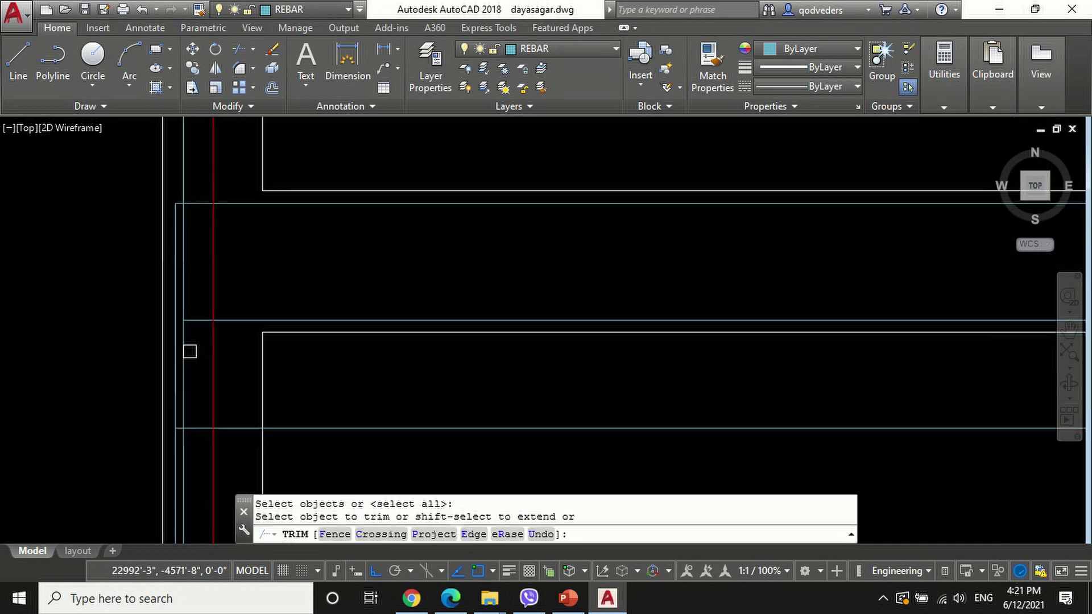
key("Return")
type("e")
key("Return")
left_click(187, 448)
key("Return")
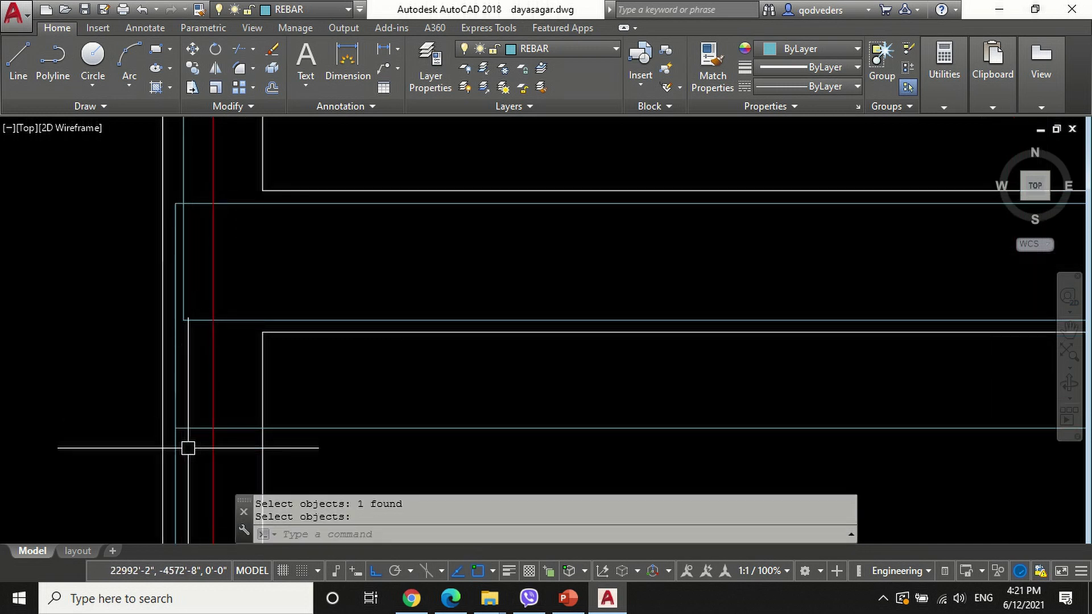
Step: Trim the vertical hook lines in end columns A and D where they run past the hook-length guide lines
key("Return")
scroll(215, 443, "down", 2)
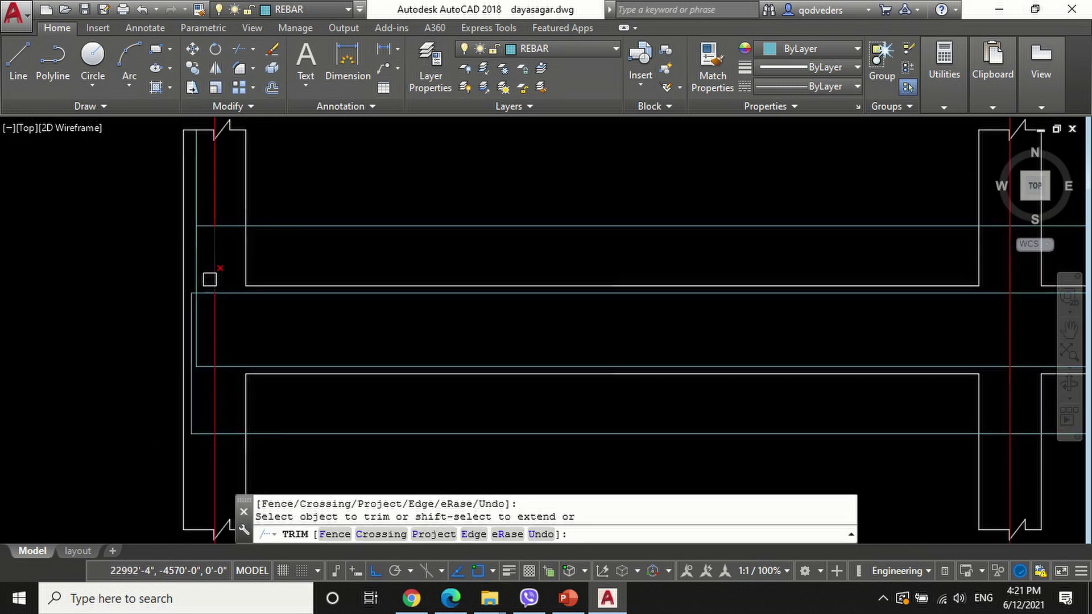
scroll(151, 246, "down", 4)
scroll(722, 319, "up", 5)
left_click(714, 318)
left_click(715, 317)
scroll(618, 394, "down", 3)
scroll(669, 159, "up", 2)
left_click(632, 163)
scroll(729, 212, "down", 3)
Step: Erase the two horizontal hook-length guide lines above and below the beam
key("Return")
type("e")
key("Return")
left_click(556, 228)
key("Return")
left_click(529, 305)
key("Return")
scroll(528, 314, "down", 3)
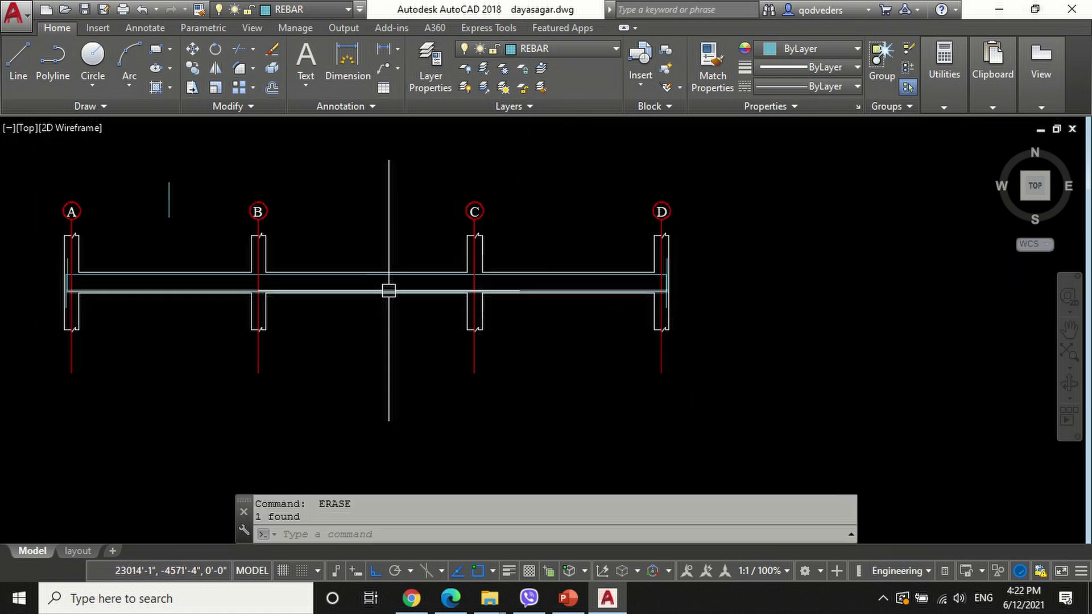
Step: Offset the top bar line downward by 1 to create a second top bar
scroll(529, 280, "up", 2)
type("o")
key("Return")
type("1")
key("Return")
scroll(525, 282, "up", 2)
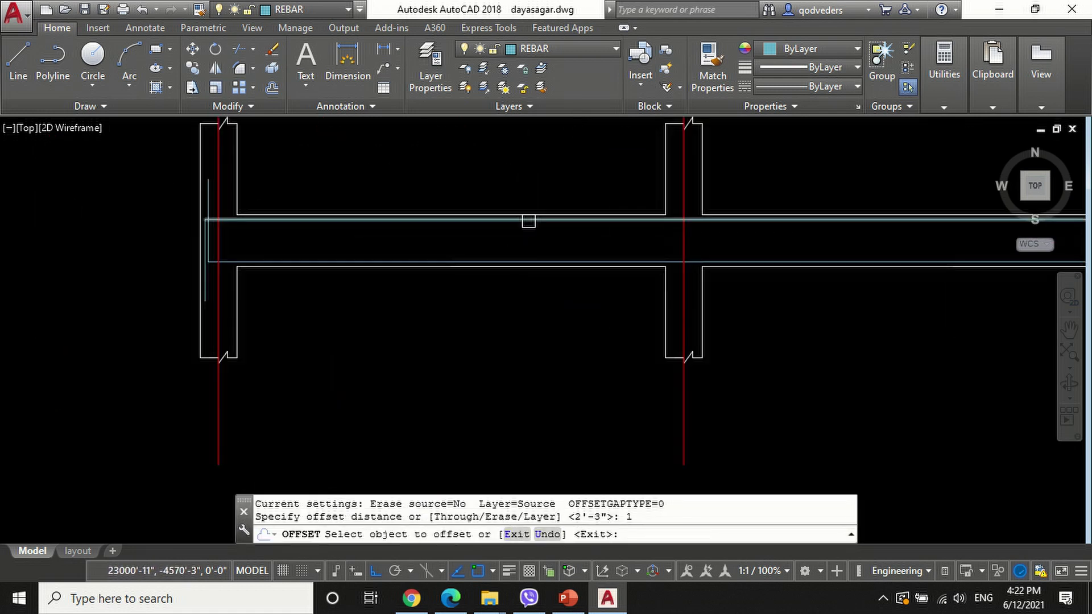
left_click(529, 219)
left_click(446, 331)
Step: Divide the beam's top edge between columns A and B into 3 segments
type("div")
key("Return")
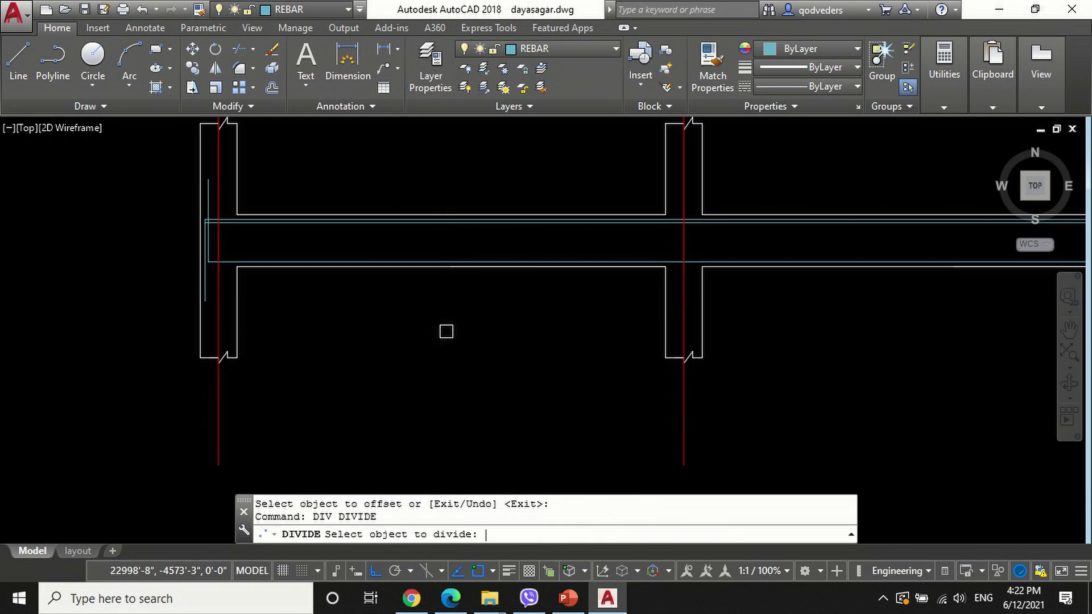
scroll(500, 215, "up", 2)
left_click(509, 221)
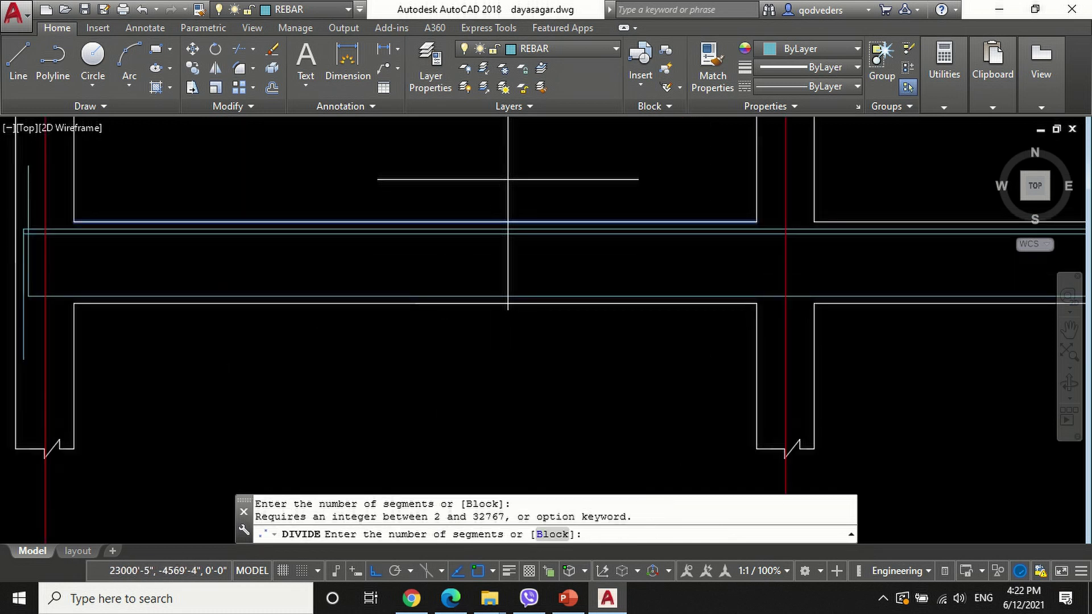
type("3")
key("Return")
key("Escape")
key("Escape")
Step: Draw a line from the first division point down to the second top bar, continue 2 down and 2 across, and close with a diagonal
scroll(302, 222, "up", 2)
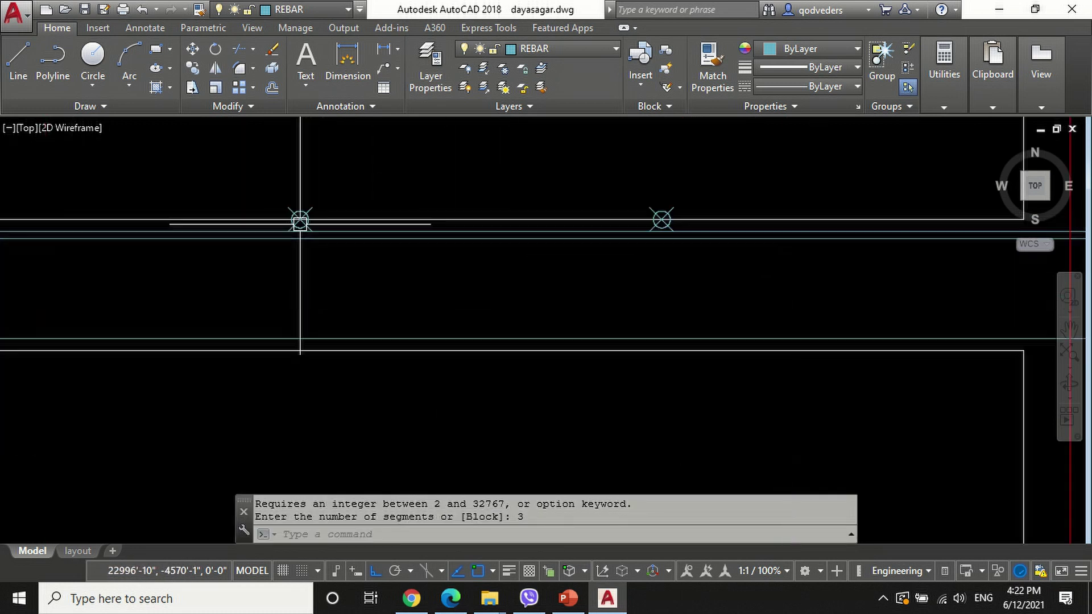
scroll(312, 224, "up", 2)
type("l")
key("Return")
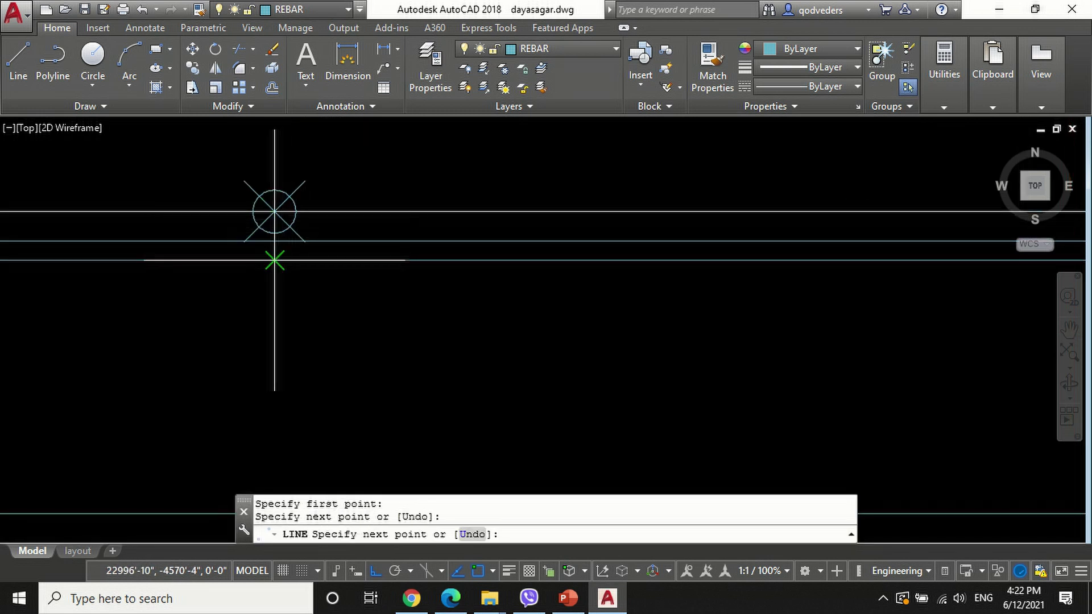
type("2")
key("Return")
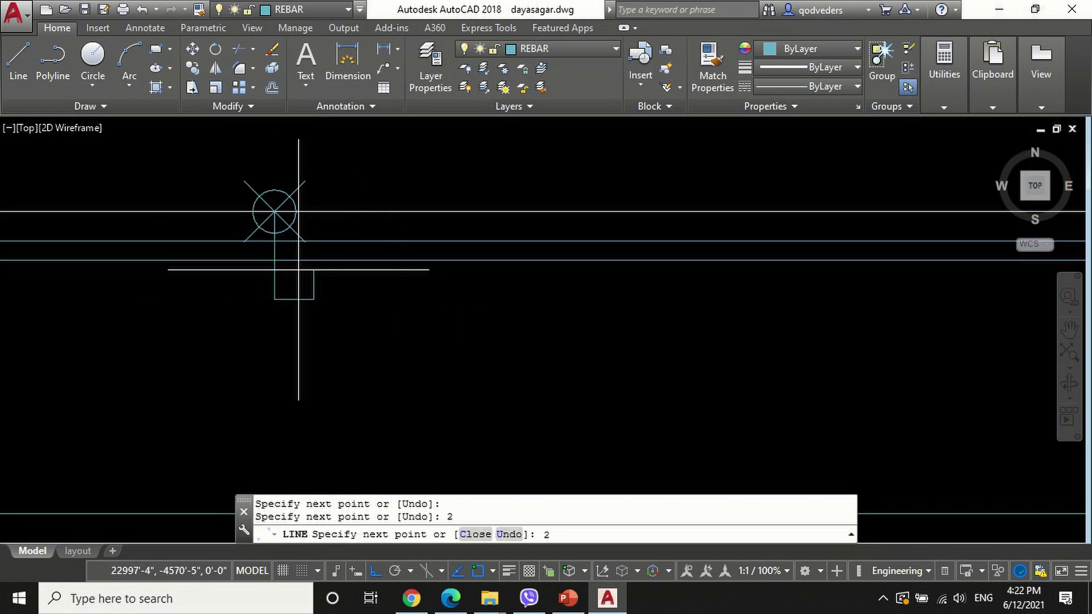
key("Escape")
key("Escape")
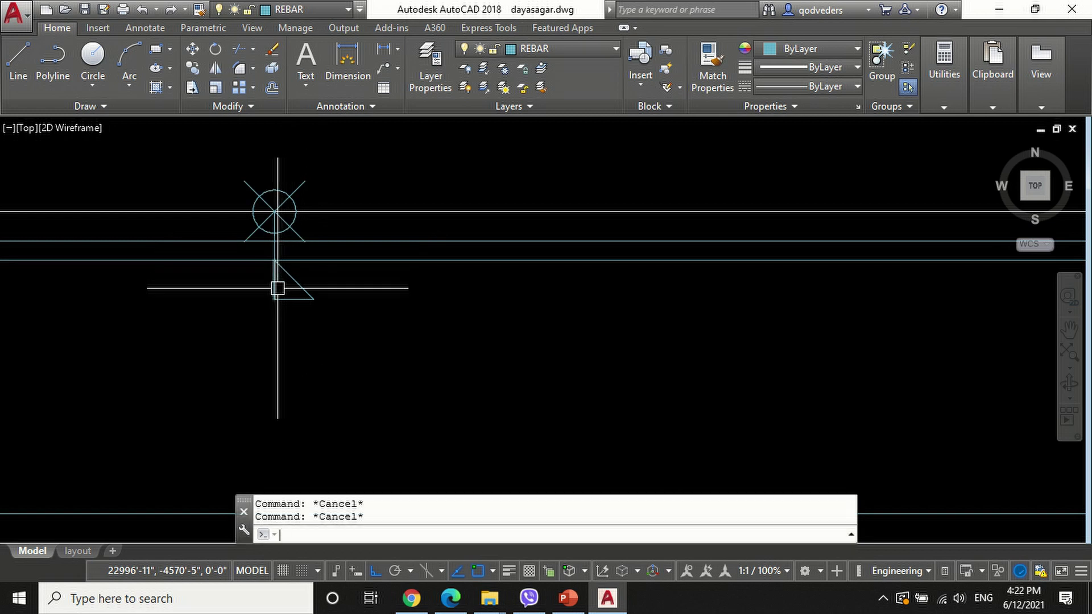
key("Escape")
key("Escape")
Step: Erase the triangle's vertical and horizontal legs and the first division point marker, keeping the diagonal bar end
type("e")
key("Return")
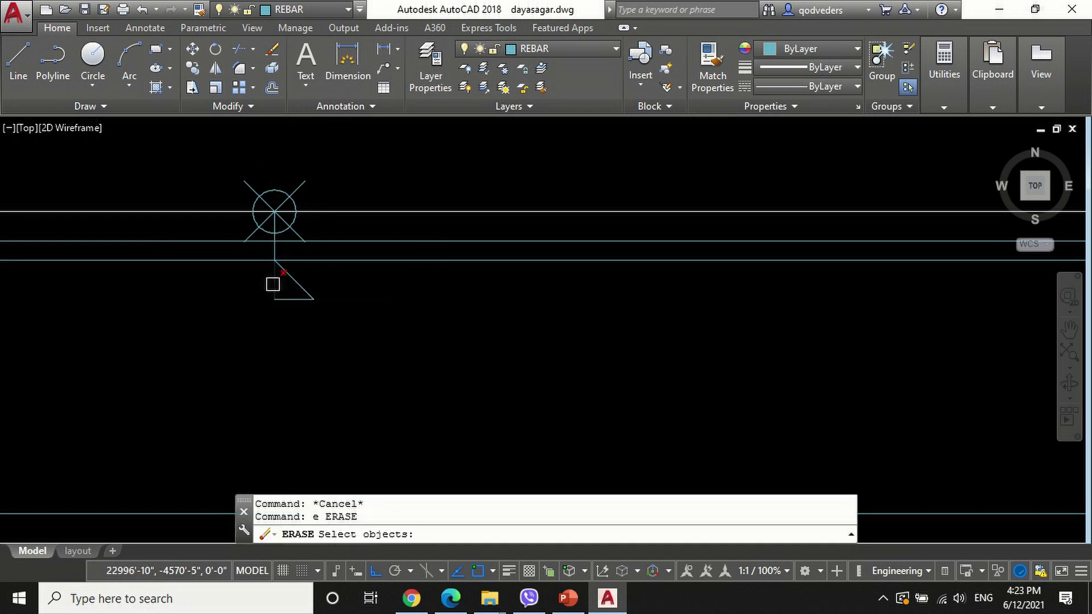
key("Return")
left_click(275, 214)
key("Delete")
key("Escape")
key("Escape")
Step: Trim the short vertical guide line above the top bar at the first bent bar end
type("tr")
key("Return")
key("Return")
left_click(275, 225)
scroll(361, 275, "down", 2)
key("Return")
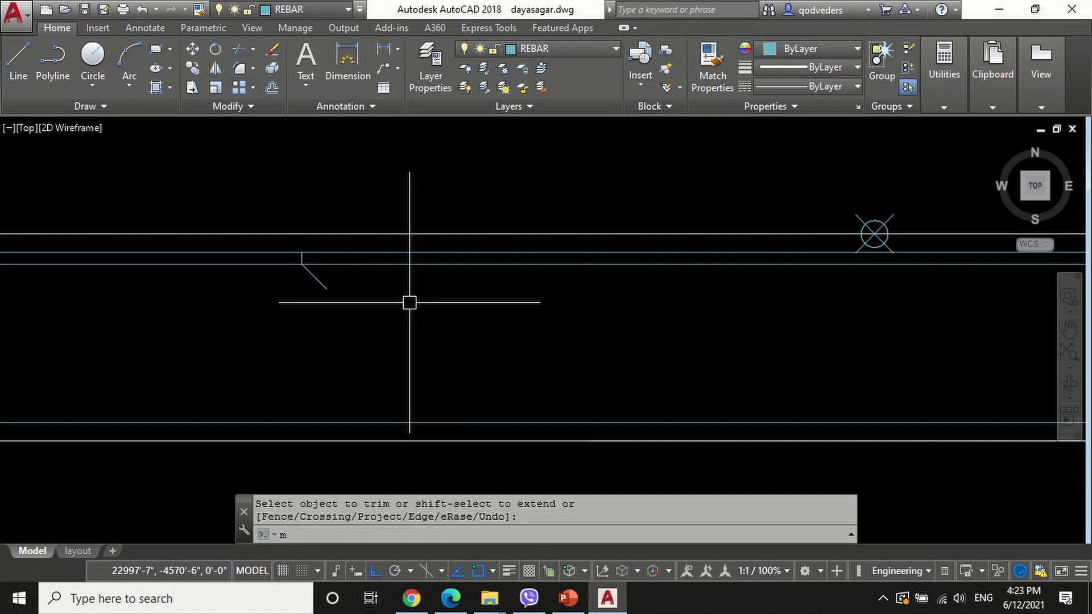
Step: Mirror the diagonal bar end about the middle of span A-B, keeping the original
type("mi")
key("Return")
left_click(562, 301)
left_click(563, 311)
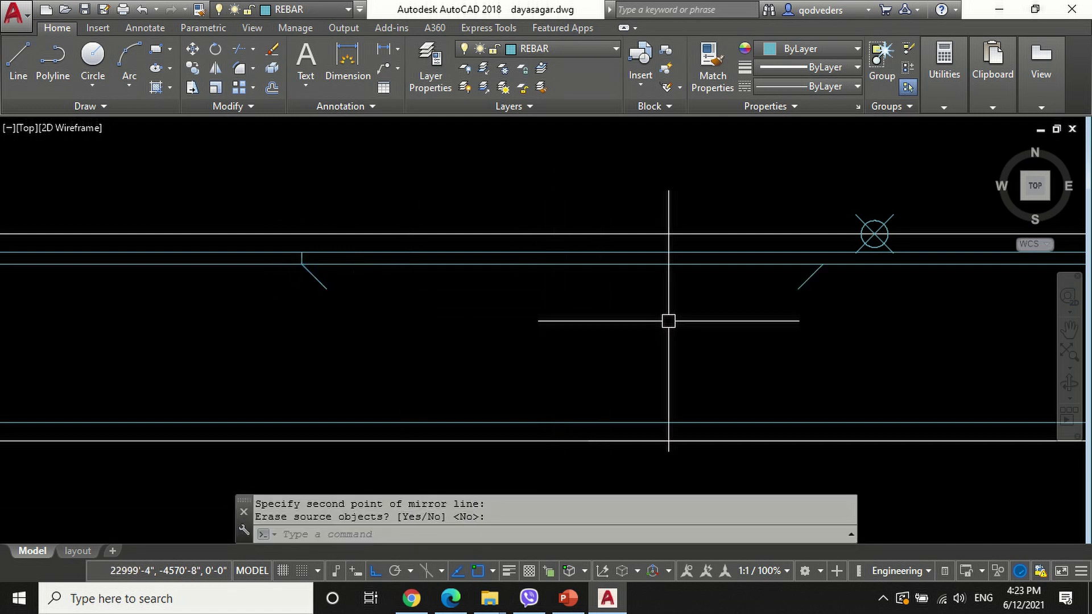
key("Return")
Step: Move the mirrored diagonal horizontally along the second top bar to align with the second division point
type("m")
key("Return")
scroll(826, 256, "up", 2)
left_click(801, 306)
left_click(788, 292)
key("Return")
left_click(817, 207)
left_click(916, 210)
scroll(682, 330, "down", 5)
key("Escape")
key("Escape")
Step: Erase the leftover division point marker and guide line near the bent bar ends
type("e")
key("Return")
key("Return")
scroll(408, 301, "up", 3)
left_click(370, 298)
key("Delete")
scroll(380, 257, "down", 2)
key("Escape")
Step: Trim the second top bar between its bent ends in each span and extend its end in column D
type("tr")
key("Return")
key("Return")
scroll(716, 280, "down", 3)
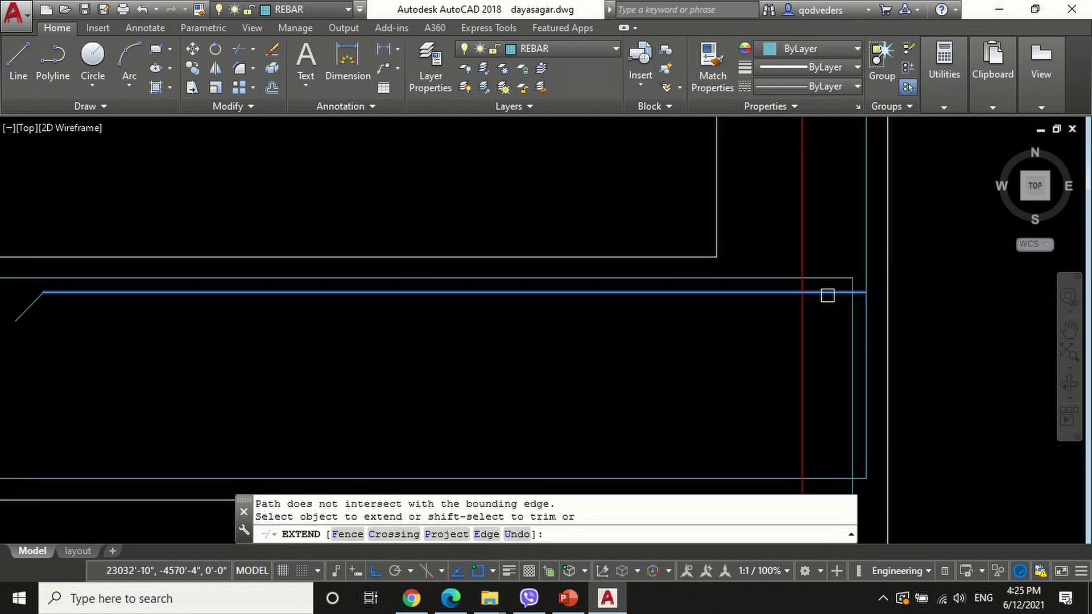
scroll(829, 292, "down", 2)
scroll(887, 331, "down", 4)
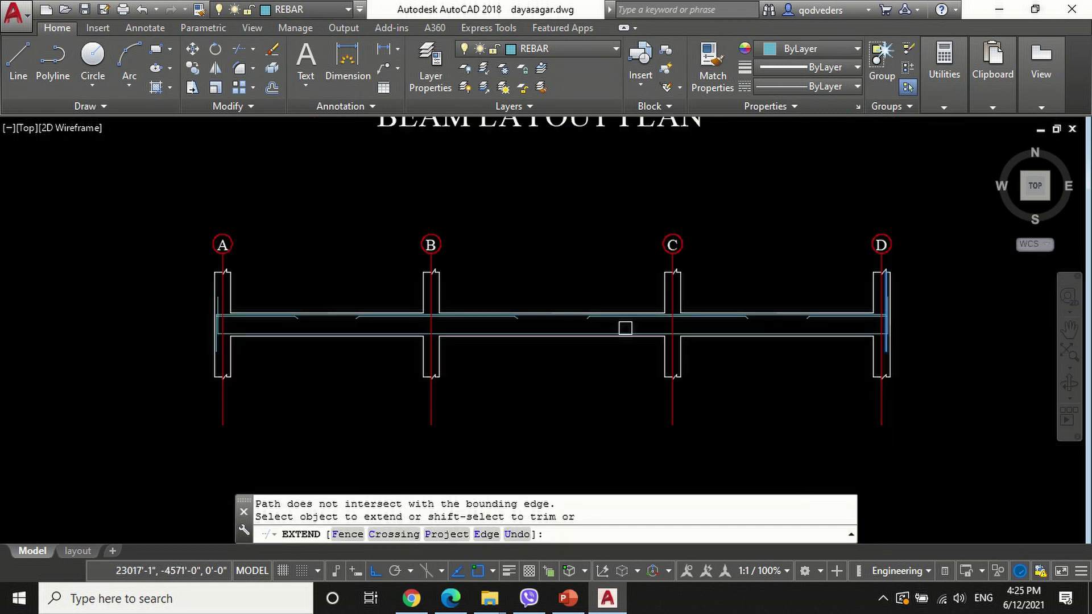
scroll(243, 322, "up", 5)
key("Return")
scroll(487, 310, "down", 5)
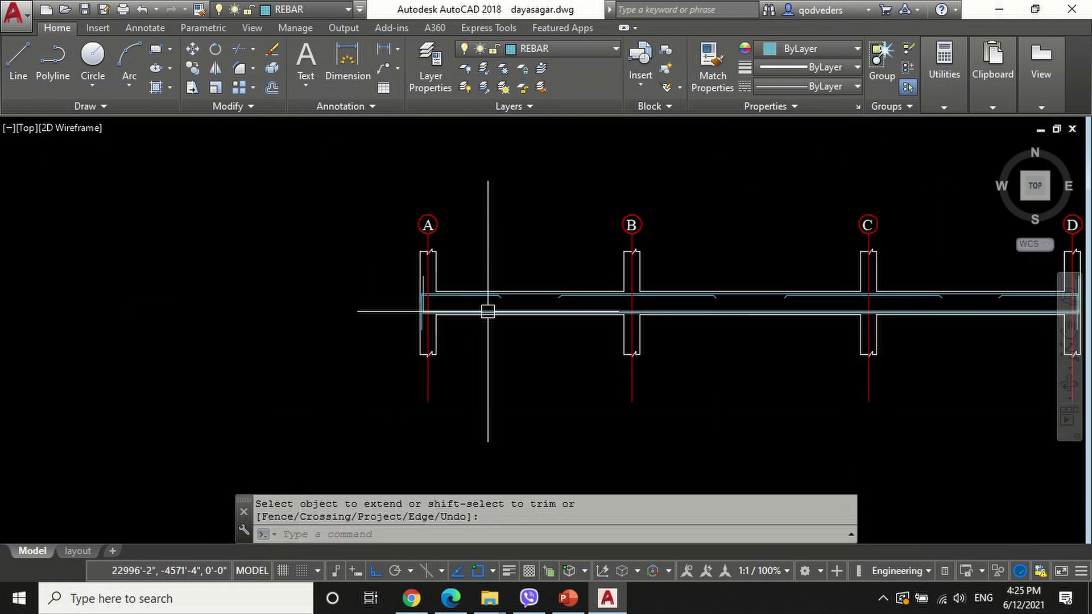
Step: Make Stirrup the current layer and draw a vertical stirrup line across the beam depth at column A's inner face
scroll(532, 341, "up", 2)
left_click(563, 48)
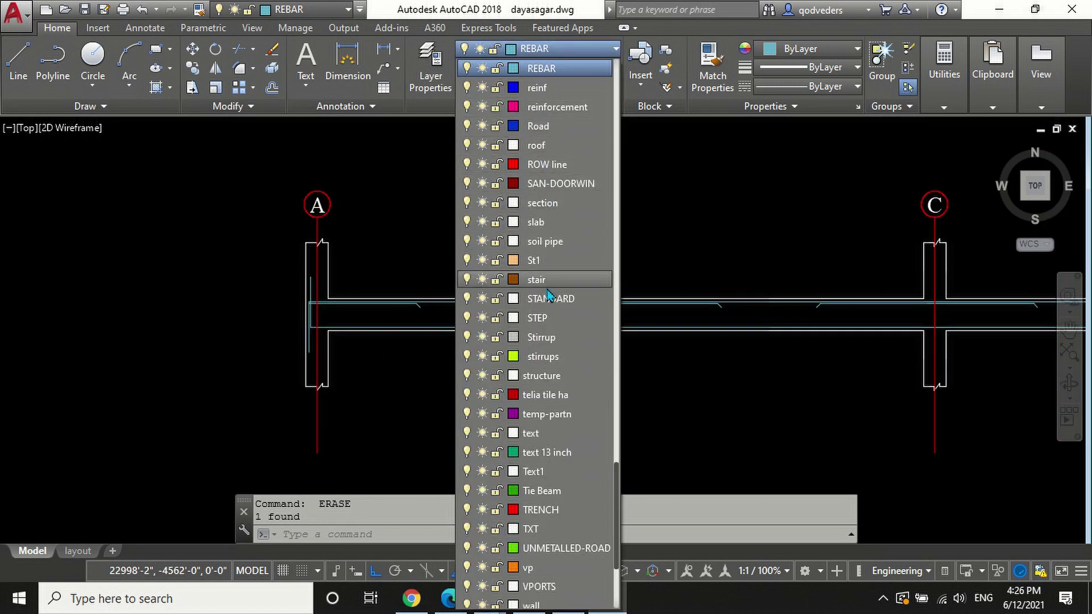
left_click(549, 340)
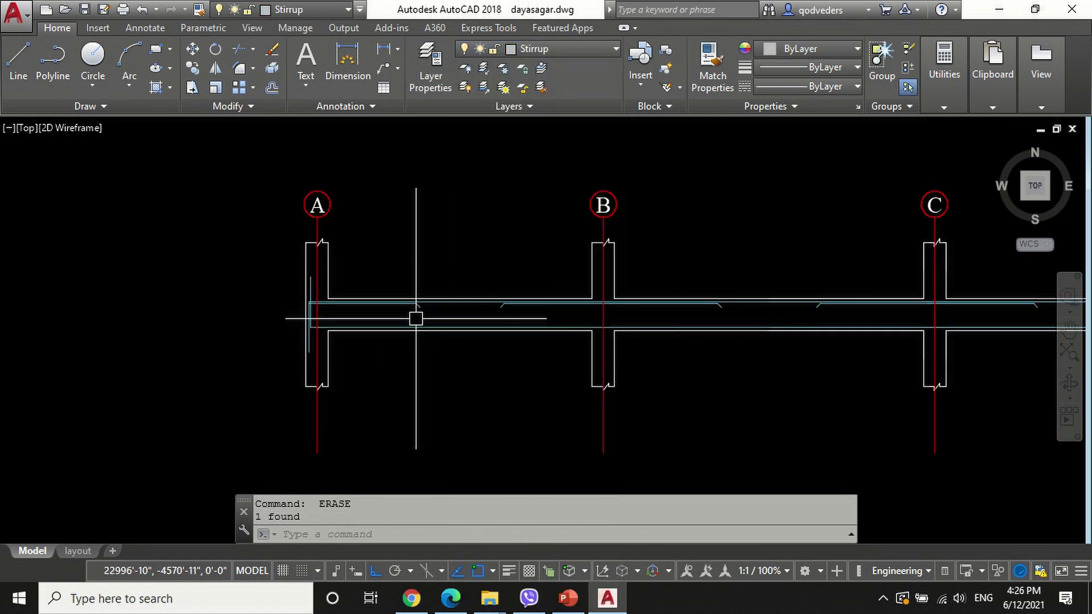
scroll(361, 312, "up", 2)
scroll(318, 323, "up", 4)
key("Return")
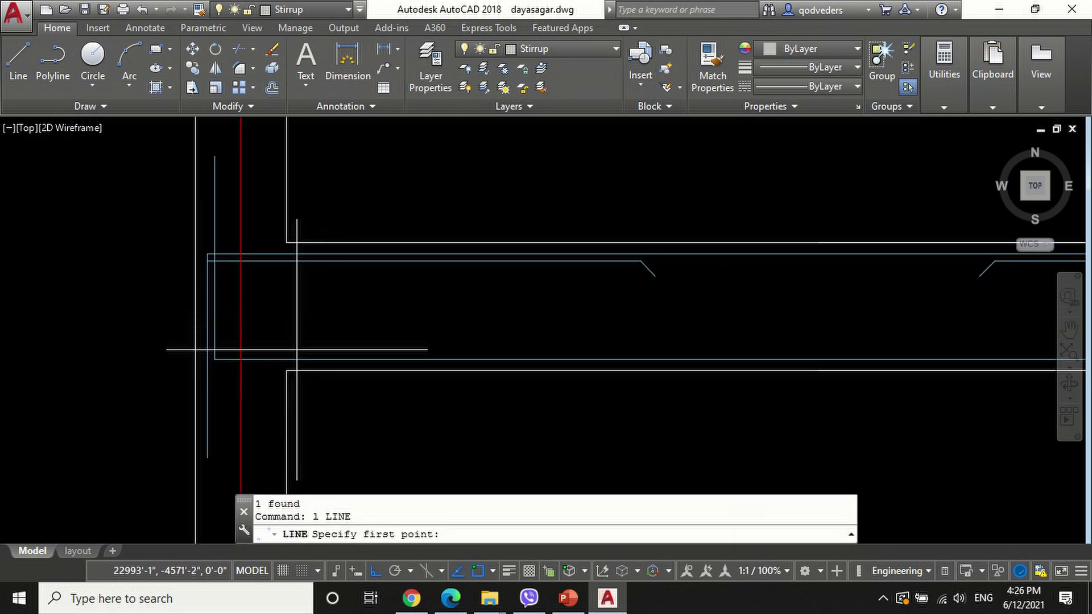
scroll(285, 287, "up", 4)
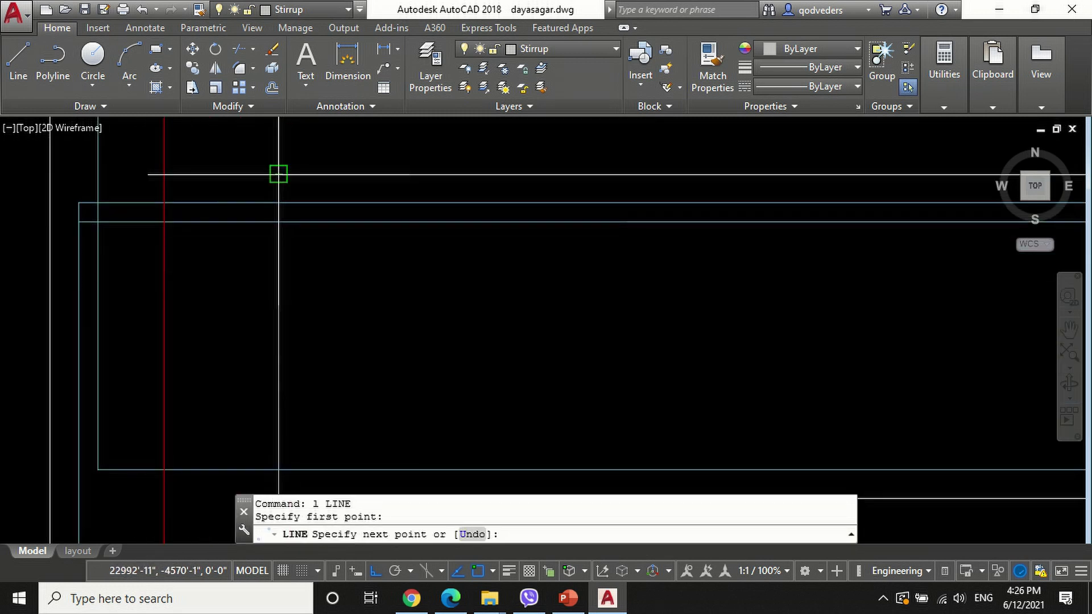
key("Escape")
Step: Offset the top bar upward and the bottom bar downward by 0.3 to mark the stirrup's ends
scroll(378, 227, "down", 2)
type("o")
key("Return")
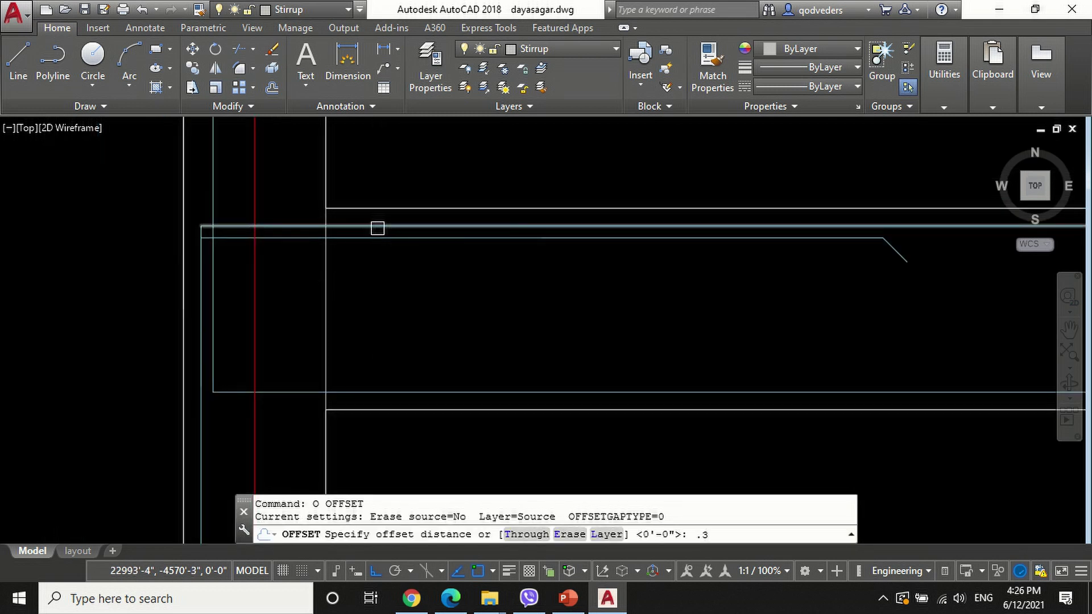
key("Return")
scroll(377, 228, "up", 2)
left_click(380, 224)
left_click(411, 134)
scroll(435, 144, "down", 2)
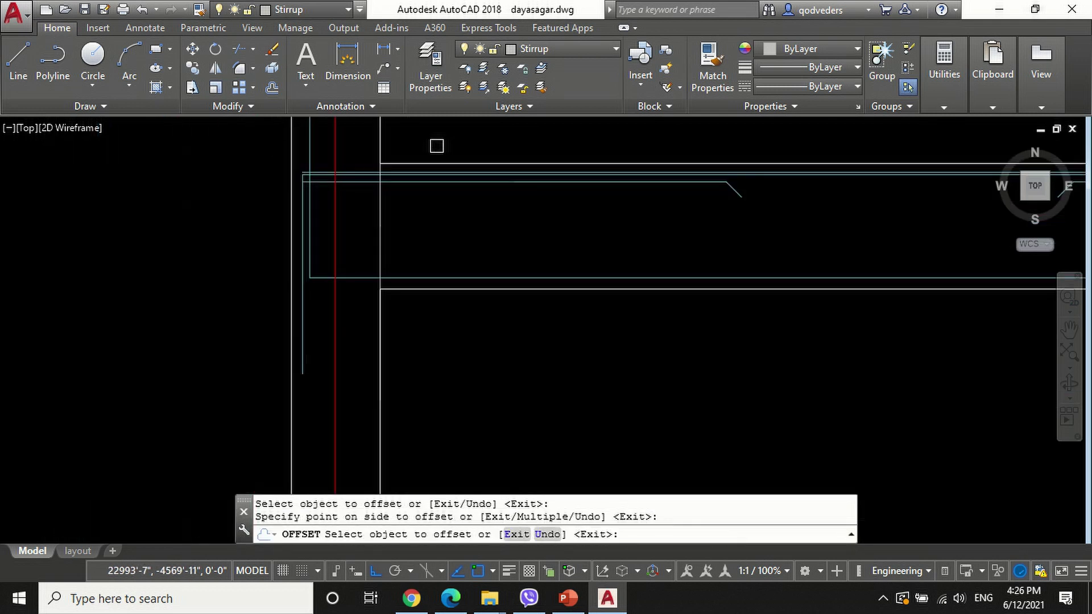
scroll(407, 276, "up", 1)
left_click(407, 277)
left_click(422, 316)
key("Escape")
Step: Trim the stirrup line's ends beyond the 0.3 offset lines above the top bar and below the bottom bar
type("tr")
key("Return")
key("Return")
scroll(364, 293, "up", 2)
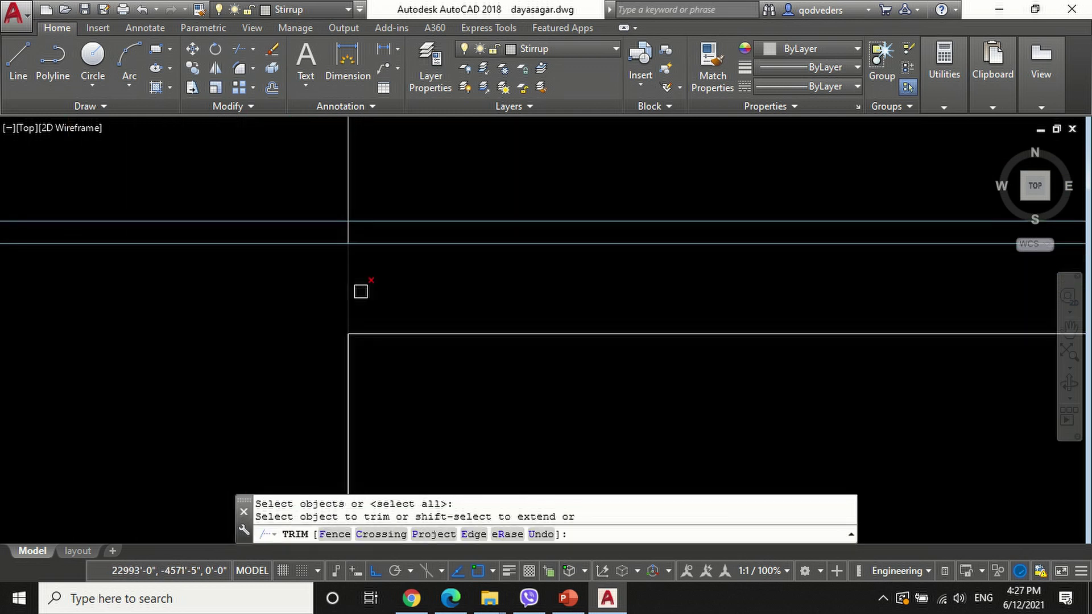
scroll(376, 376, "down", 5)
left_click(388, 366)
scroll(367, 245, "up", 3)
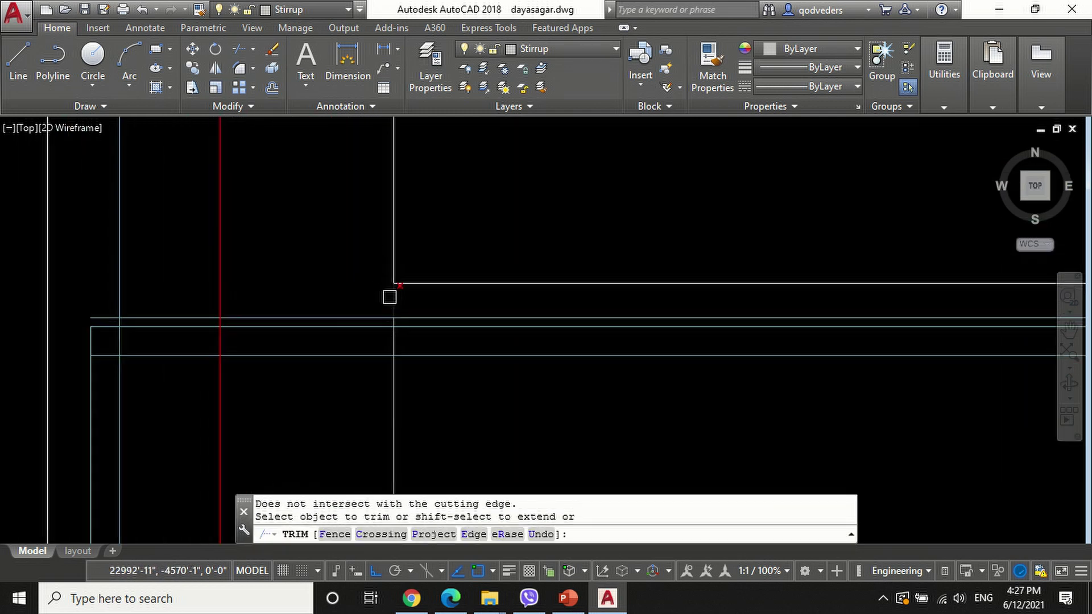
Step: Erase the two 0.3 offset guide lines above the top bar and below the bottom bar
key("Return")
type("e")
key("Return")
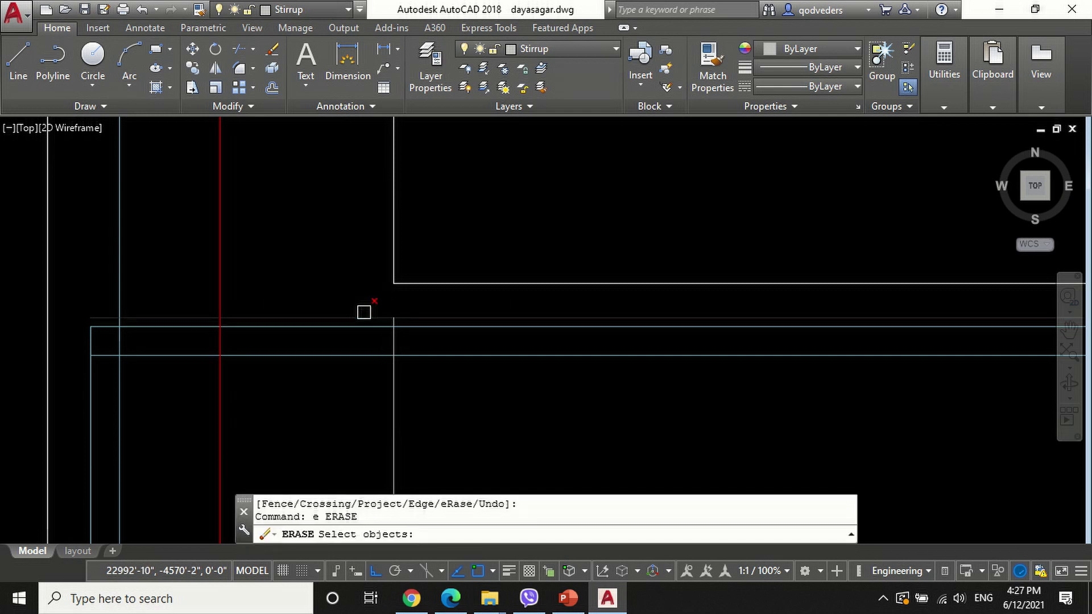
left_click(363, 312)
key("Return")
scroll(382, 263, "down", 3)
scroll(405, 387, "up", 3)
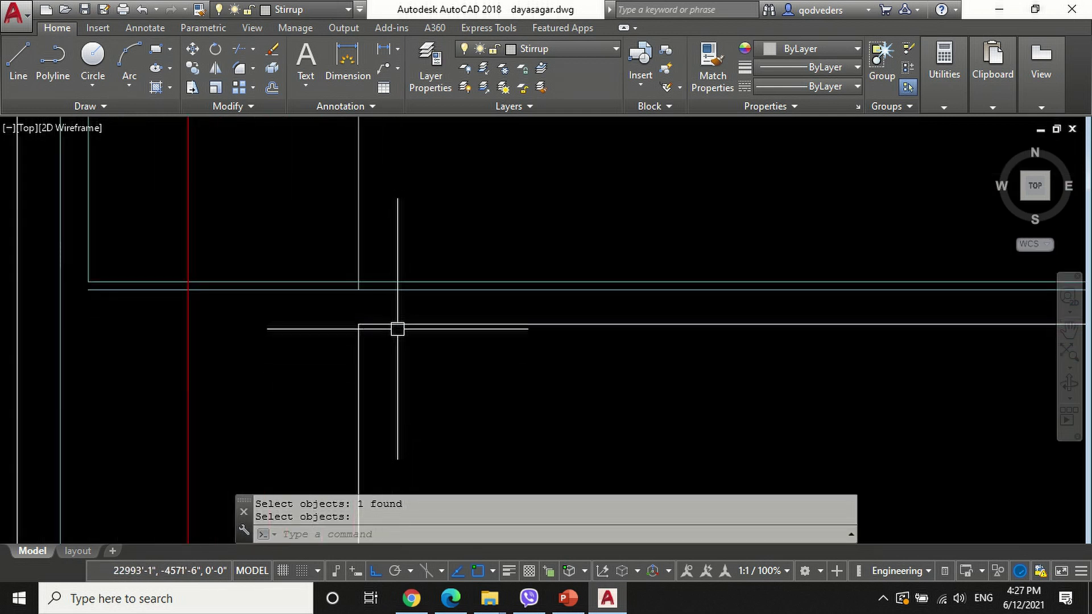
key("Return")
scroll(415, 358, "down", 3)
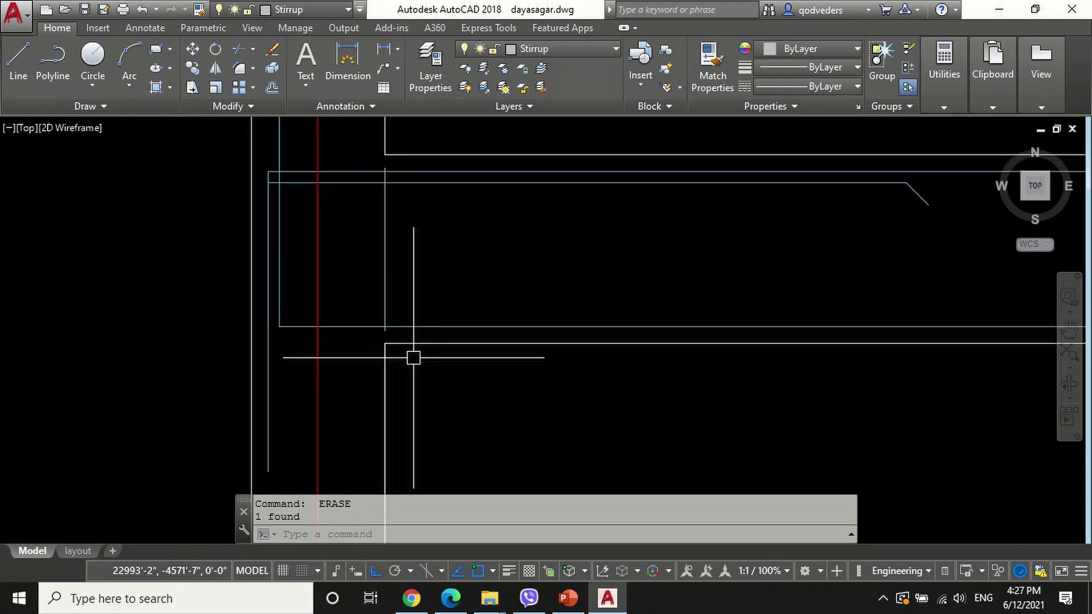
Step: Create a rectangular array of the stirrup line with one row and 4" between columns
type("a")
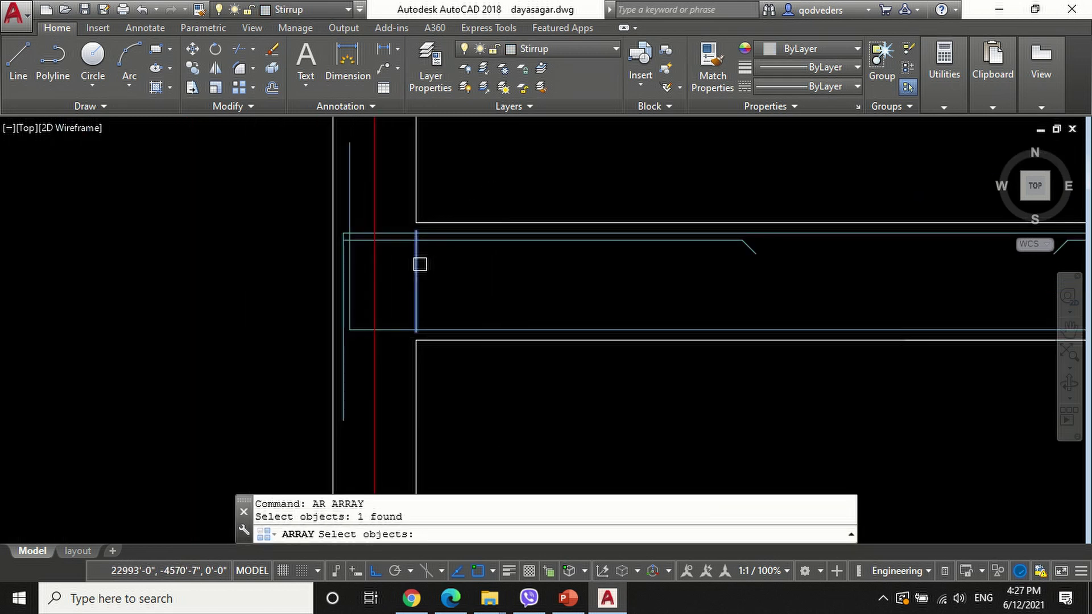
key("Return")
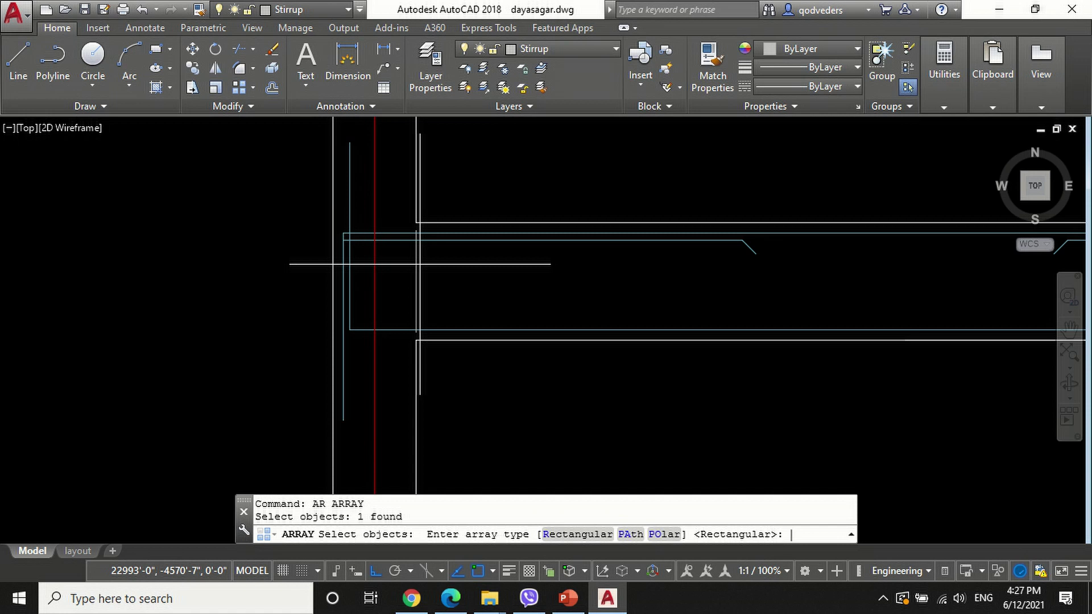
key("Return")
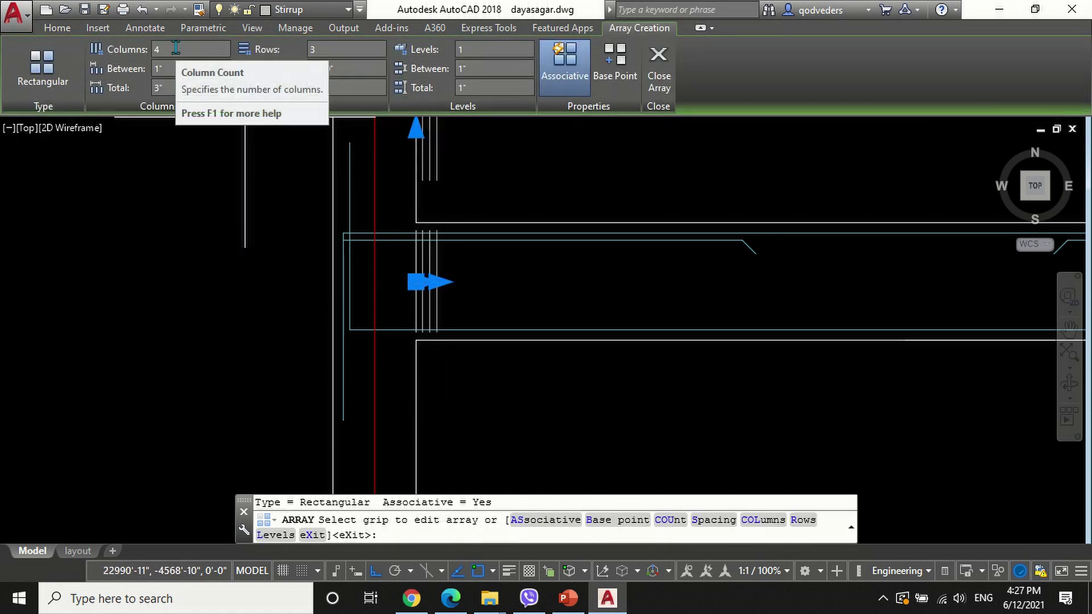
left_click(159, 70)
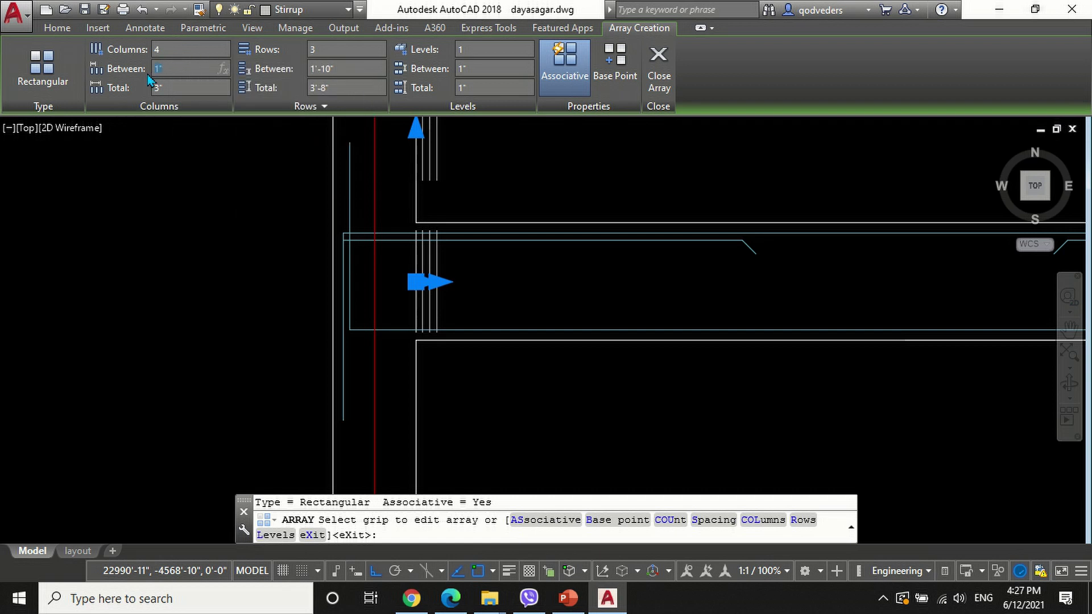
type("4")
key("Return")
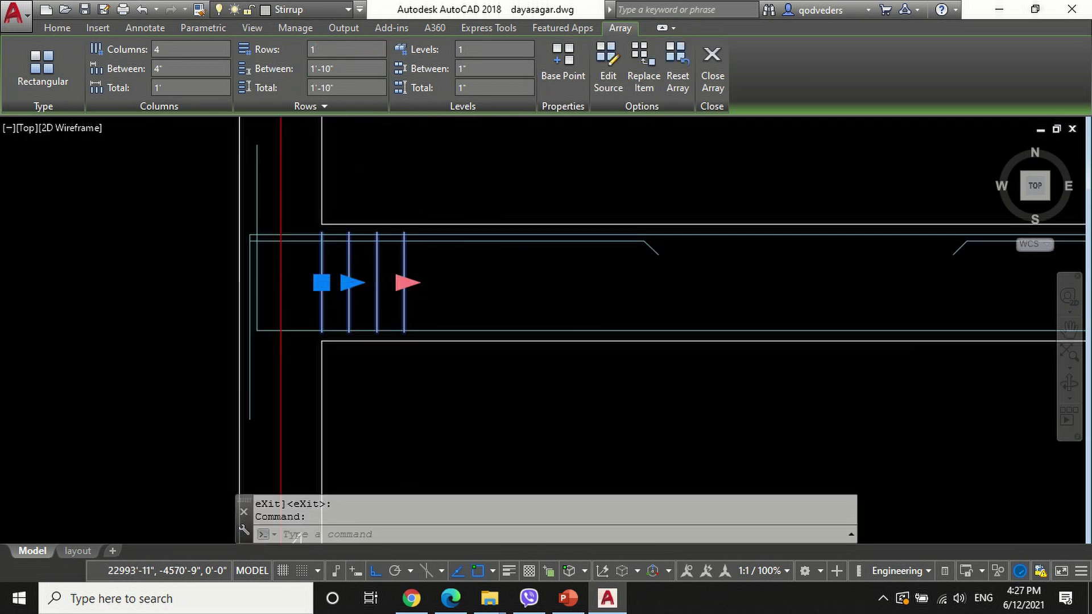
Step: Extend the stirrup array to 12 columns, ending near the bend of the second top bar
left_click(406, 283)
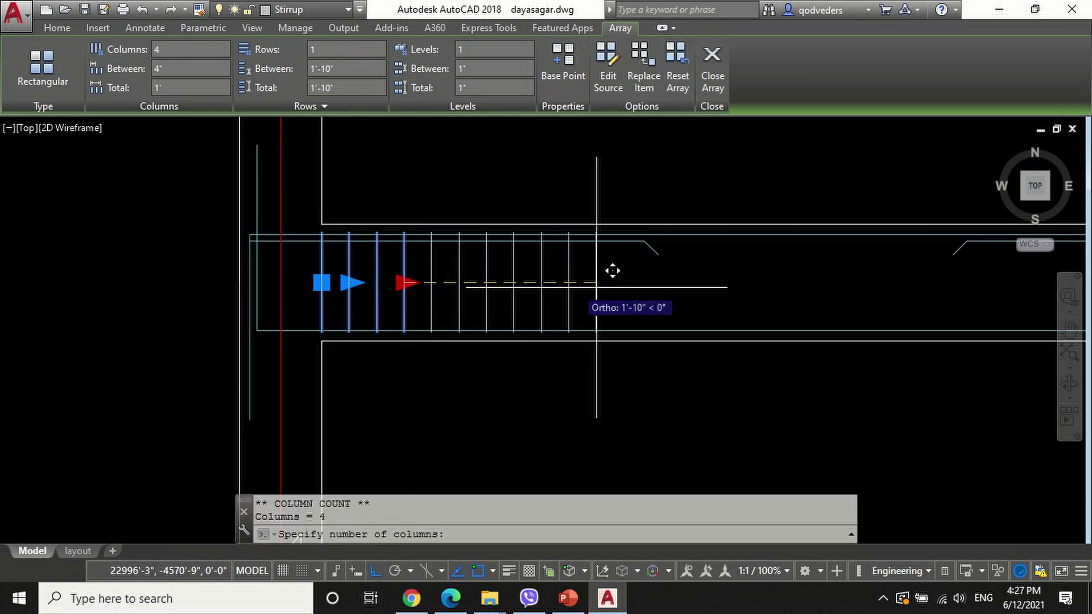
left_click(651, 259)
key("Escape")
key("Escape")
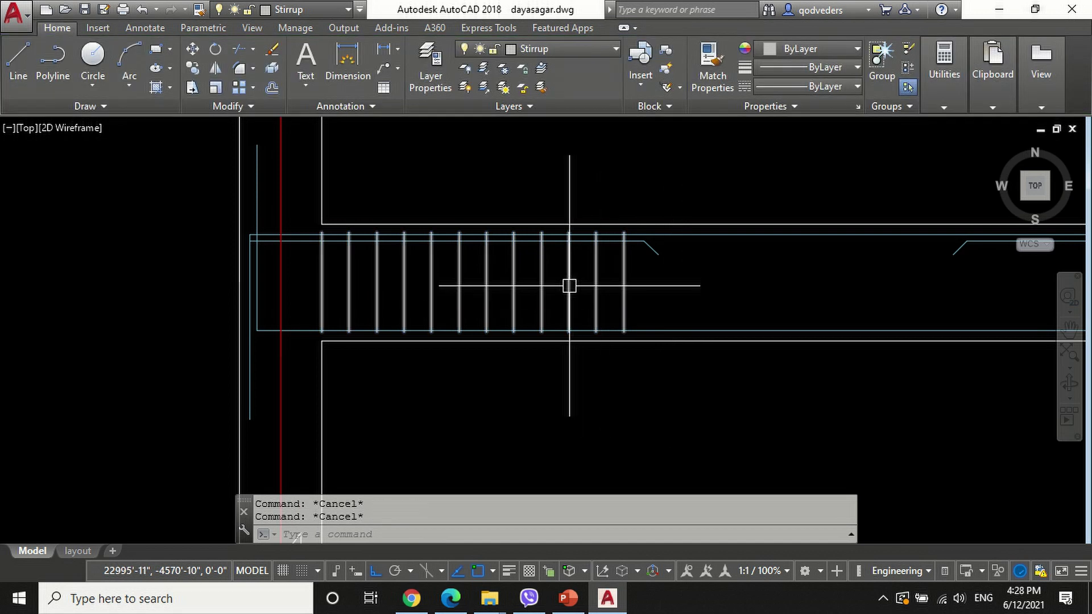
Step: Copy the stirrup array from its first stirrup's midpoint to its last stirrup's midpoint
type("co")
key("Return")
left_click(566, 283)
key("Return")
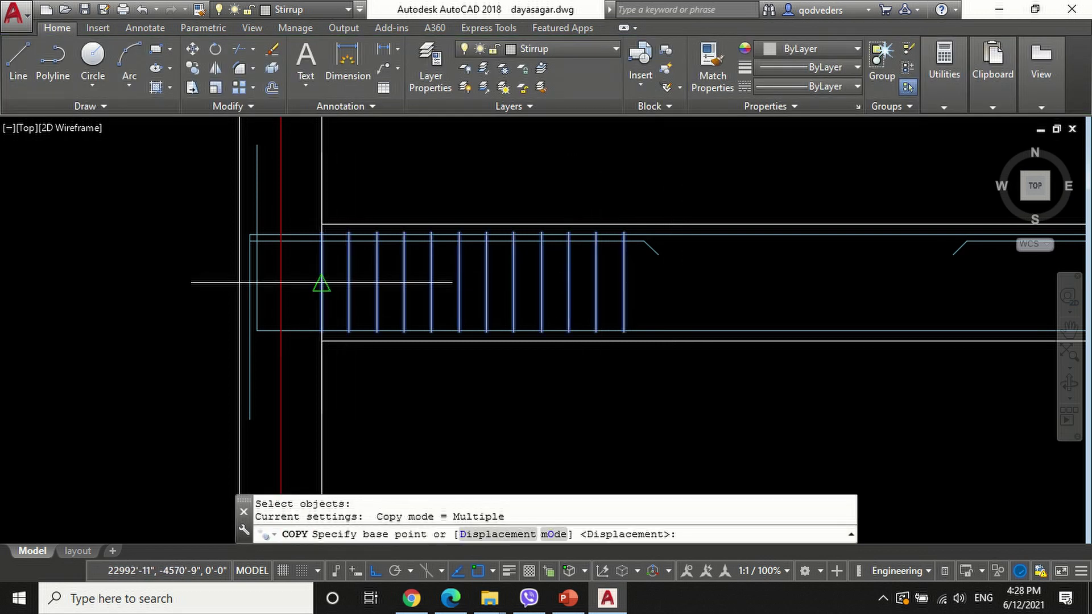
left_click(322, 283)
left_click(624, 282)
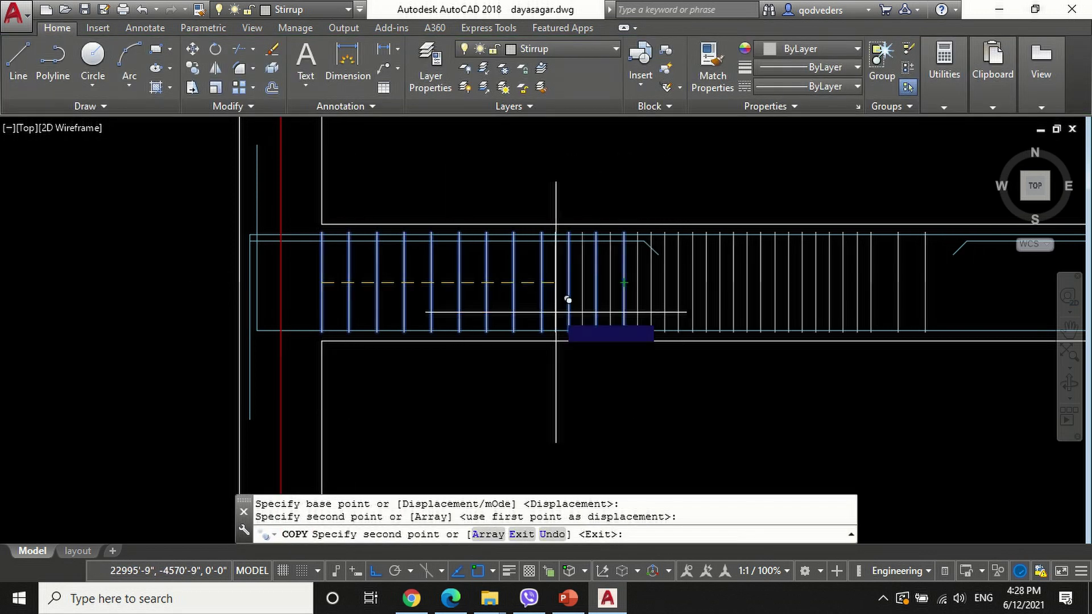
Step: Set the copied stirrup array's column spacing to 6" and shorten it to end near the next extra top bar's bend
scroll(506, 318, "down", 2)
key("Return")
left_click(694, 305)
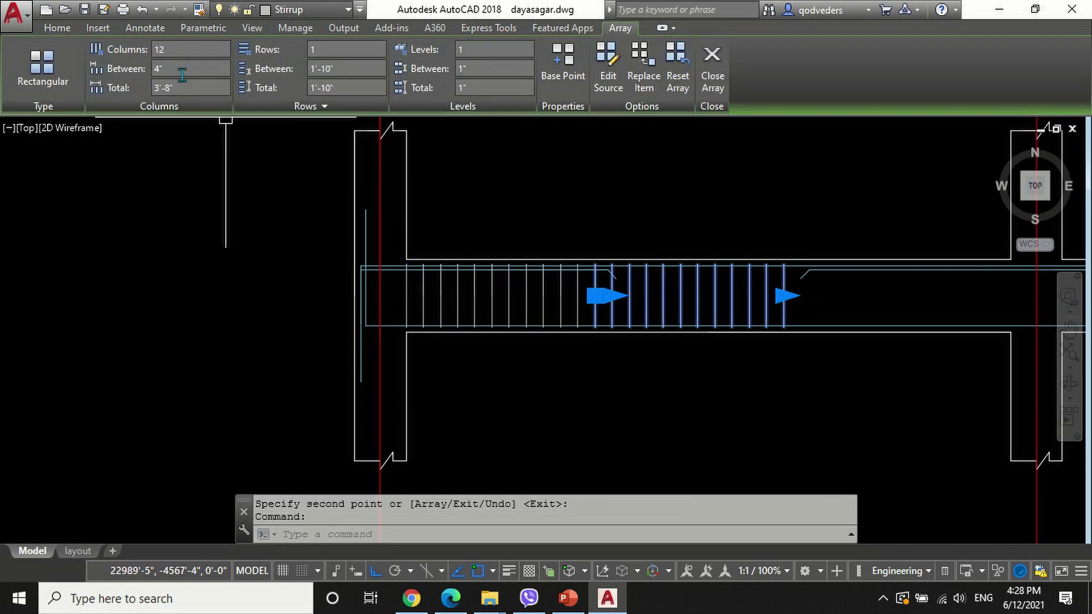
key("Return")
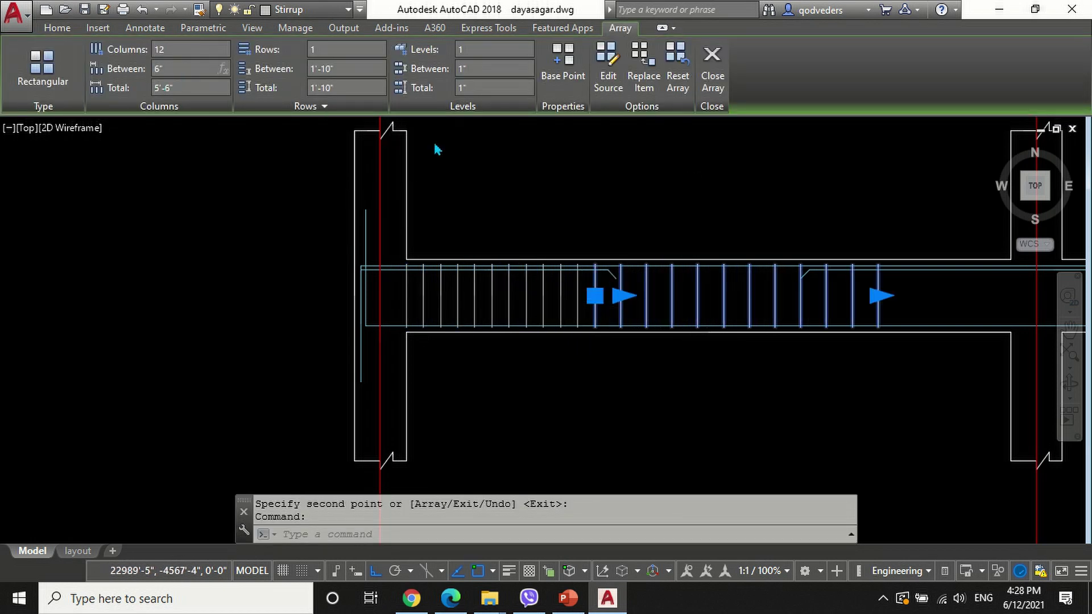
left_click(878, 295)
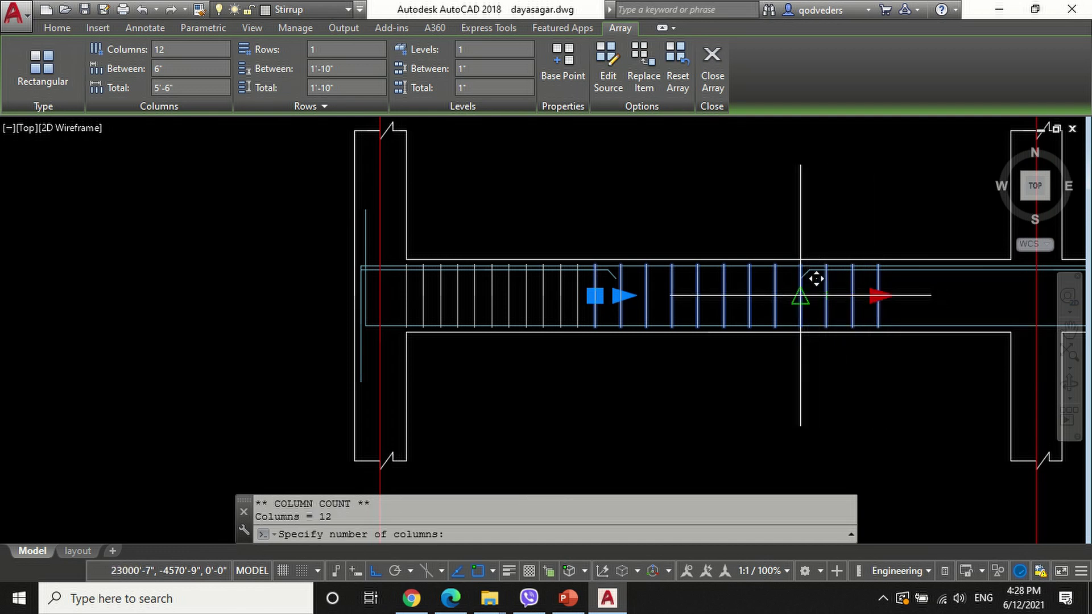
key("Escape")
Step: Mirror the 4" stirrup array beside column A about the mid-span of A–B, keeping the source array
scroll(641, 334, "down", 2)
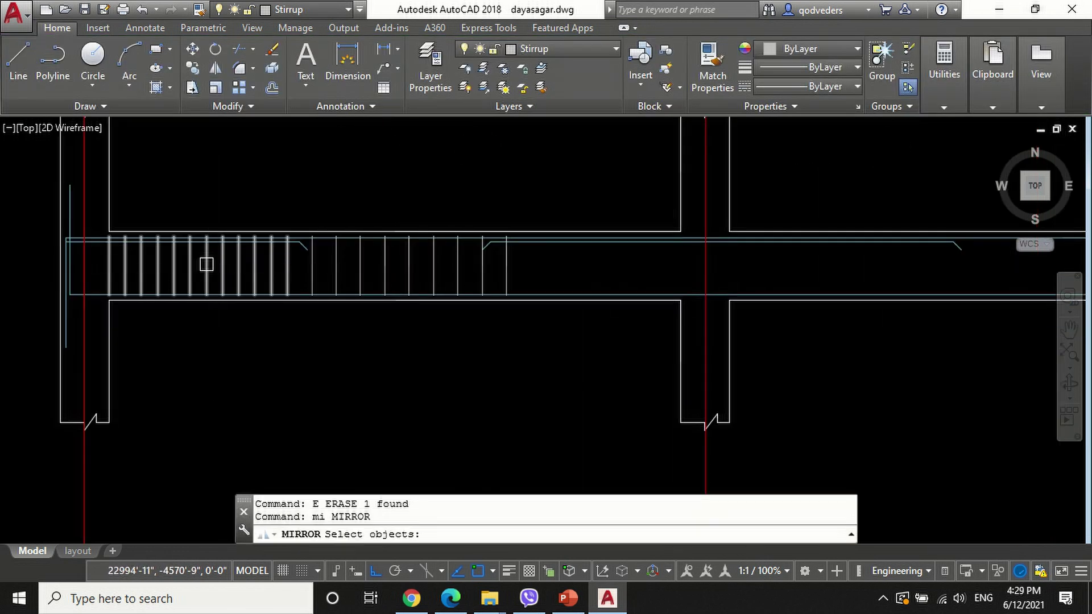
left_click(207, 261)
scroll(348, 310, "up", 2)
scroll(404, 292, "up", 2)
left_click(417, 290)
scroll(417, 296, "down", 2)
left_click(425, 341)
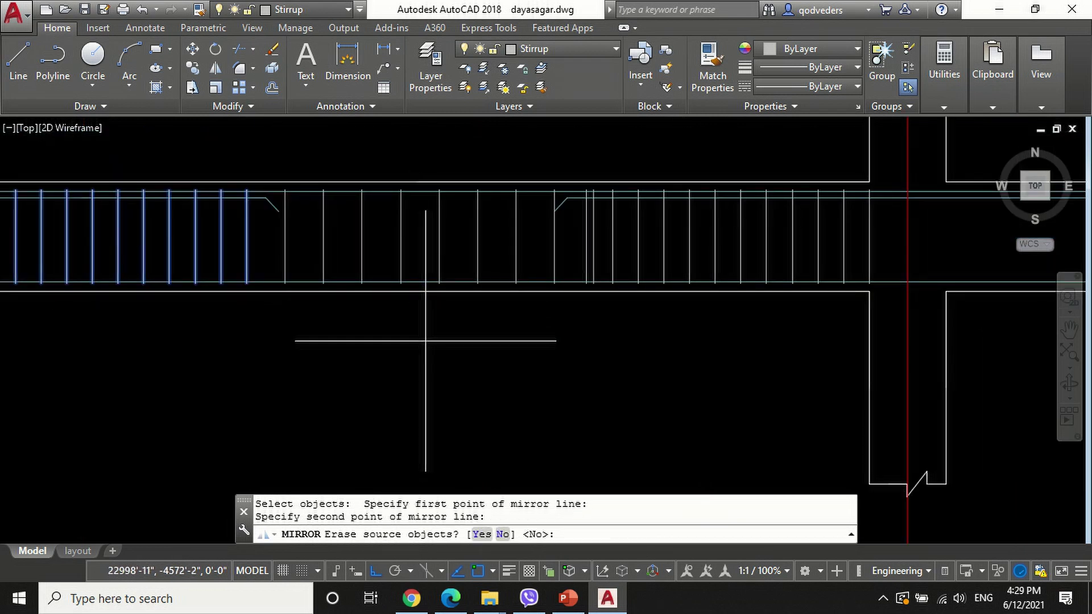
key("Return")
Step: Shorten the mid-span stirrup array to end at the extra top bar's bend, clear of the mirrored stirrups
scroll(592, 256, "up", 3)
left_click(589, 246)
left_click(534, 271)
scroll(456, 307, "down", 1)
key("Escape")
scroll(639, 333, "down", 1)
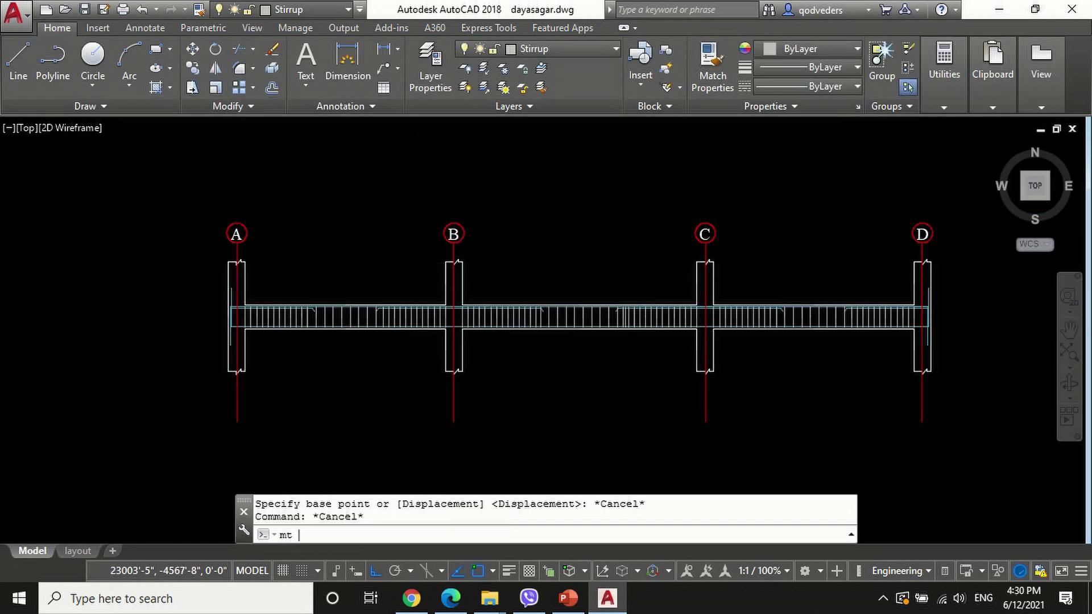
Step: Add the multiline text "2-16mm +3-16mm" above the beam beside column A
type("MT")
key("Return")
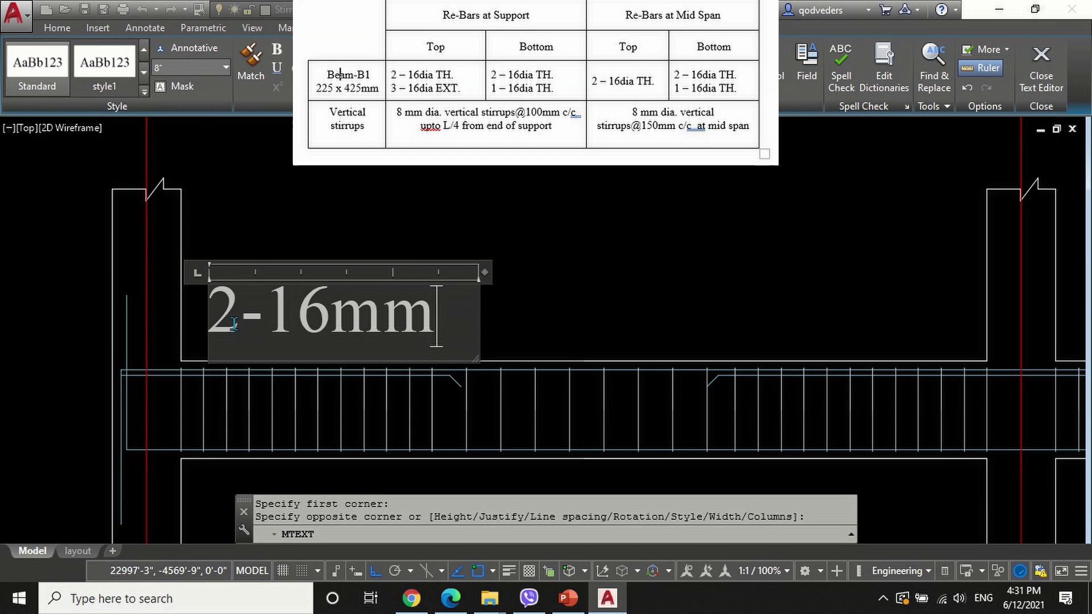
key("Return")
type("+3-16mm")
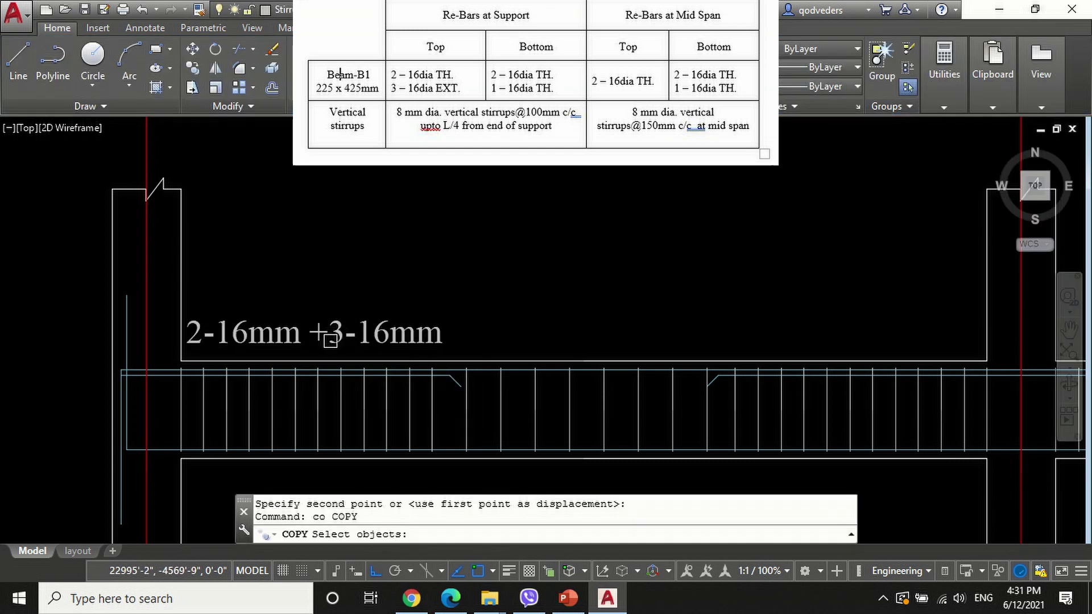
Step: Copy the "2-16mm +3-16mm" label horizontally to the other end of span A–B, beside column B
left_click(331, 339)
key("Return")
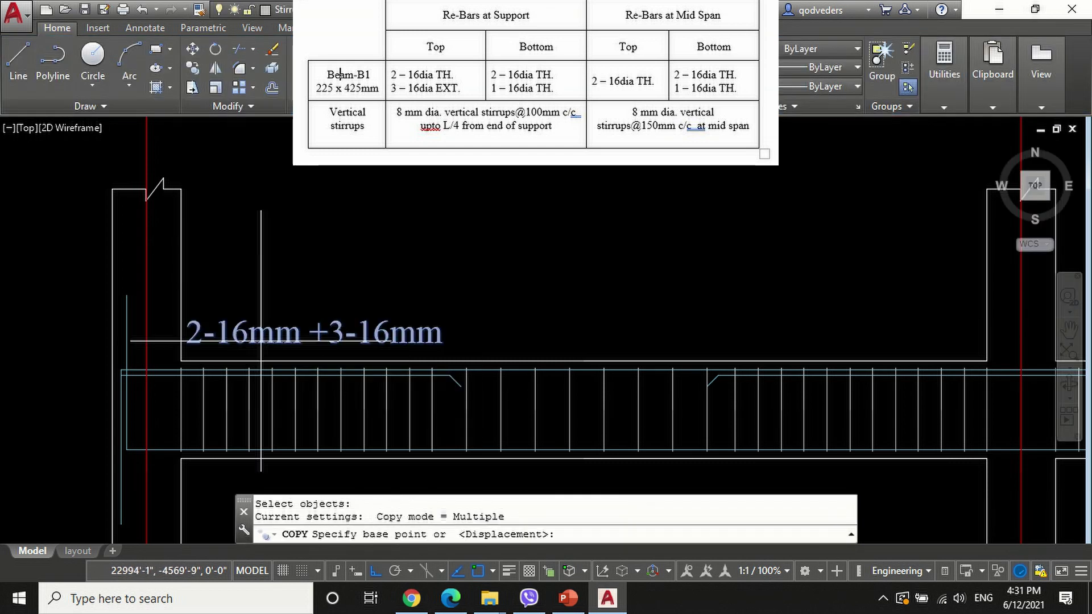
left_click(189, 341)
left_click(717, 322)
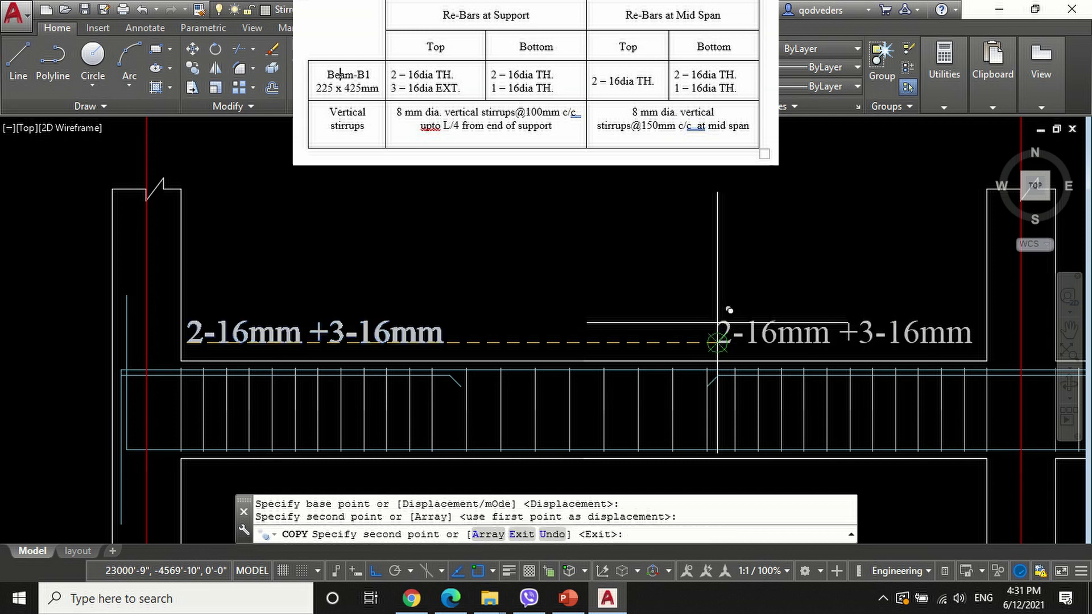
scroll(537, 349, "down", 2)
scroll(784, 338, "up", 4)
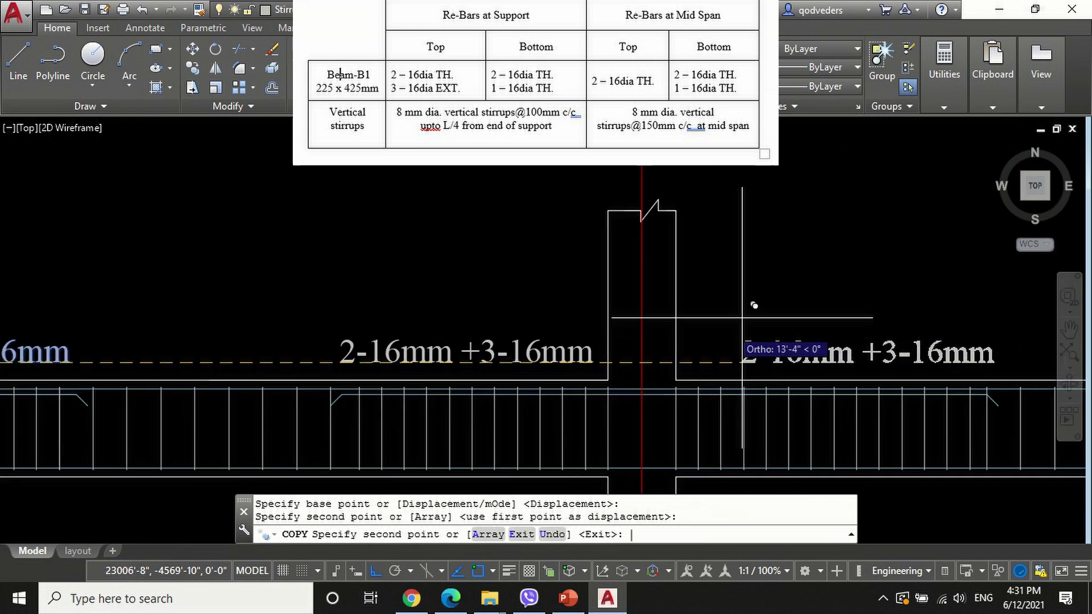
key("Return")
scroll(767, 264, "down", 2)
Step: Copy the label beside column B to above the middle of span A–B and change the copy to "2-16mm"
key("Return")
left_click(574, 318)
key("Return")
left_click(591, 193)
left_click(429, 170)
key("Return")
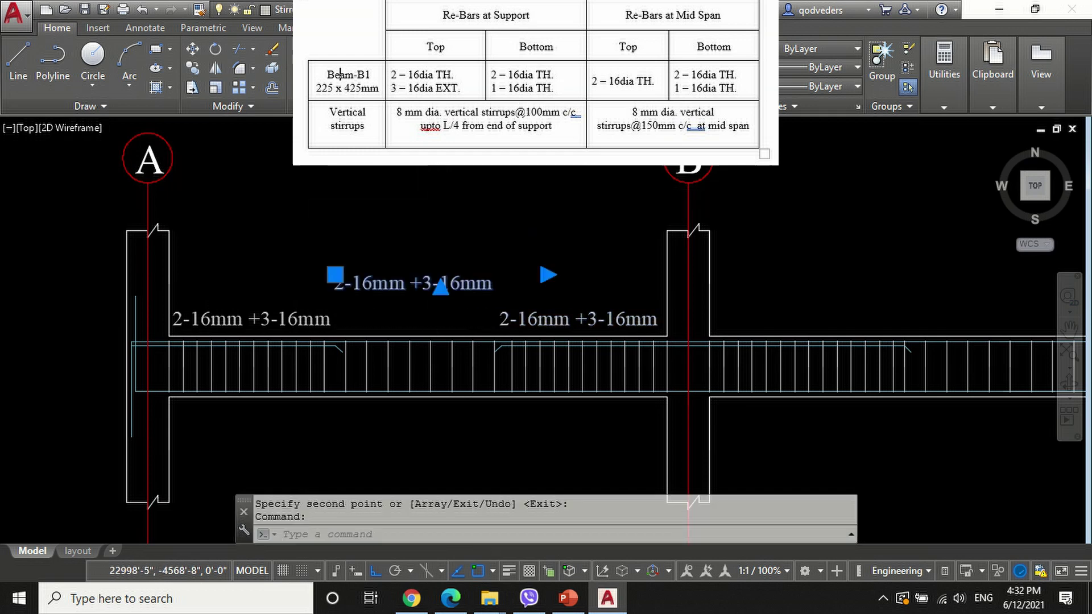
double_click(491, 288)
left_click(1041, 69)
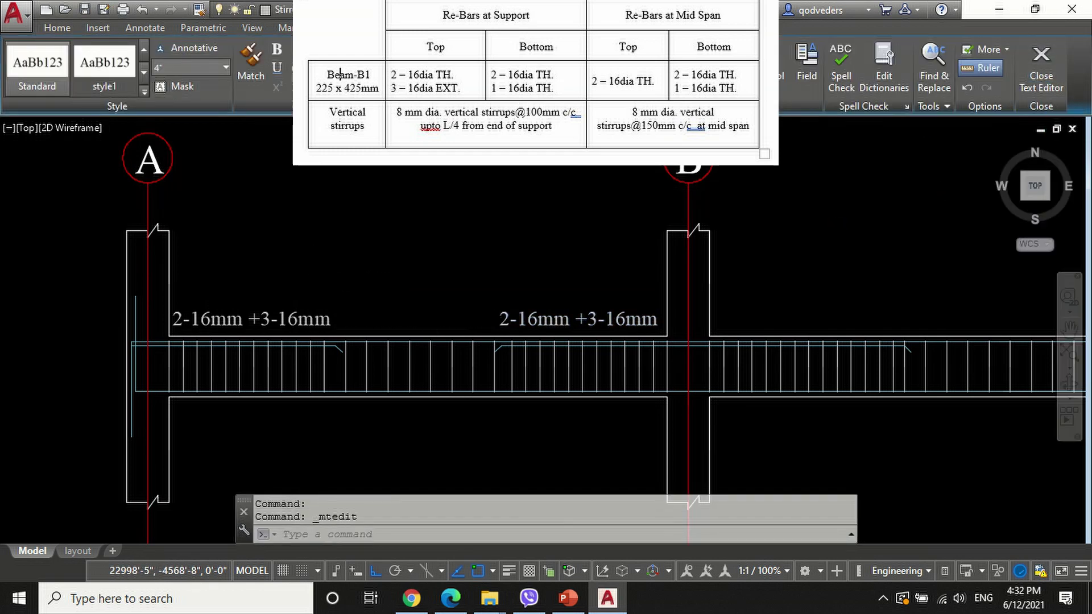
Step: Move the "2-16mm" label into line between the two support labels of span A–B
type("m")
key("Return")
left_click(398, 283)
key("Return")
left_click(455, 176)
key("F8")
left_click(504, 221)
Step: Copy the "2-16mm" label with ortho off to below the beam near column A
type("co")
key("Return")
left_click(398, 317)
key("Return")
left_click(448, 208)
key("F8")
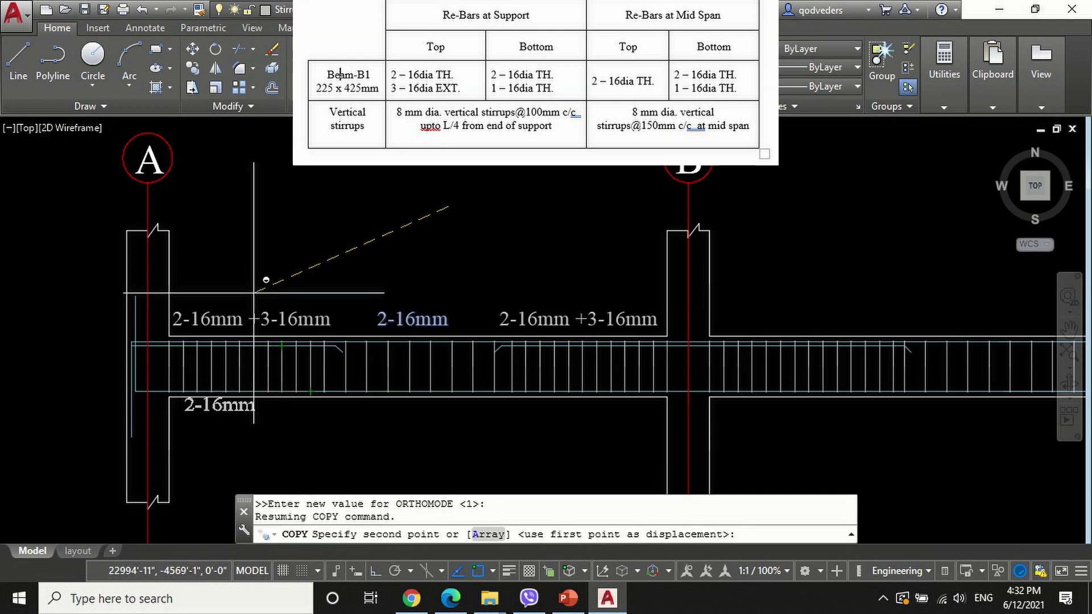
left_click(335, 306)
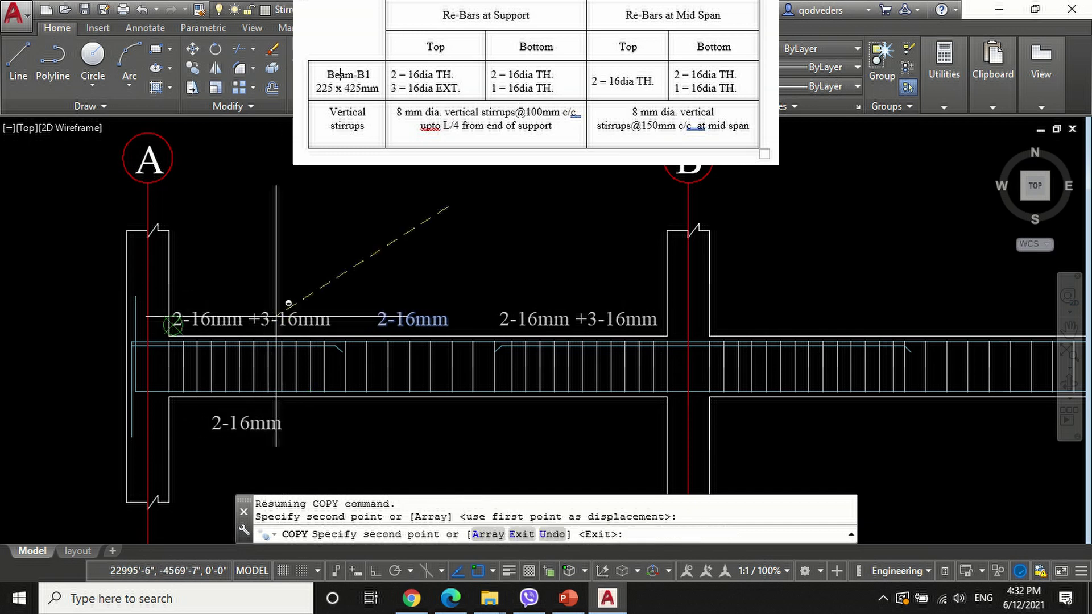
key("Return")
Step: Change the label below the beam near column A to "3-16mm"
scroll(224, 423, "up", 5)
double_click(222, 423)
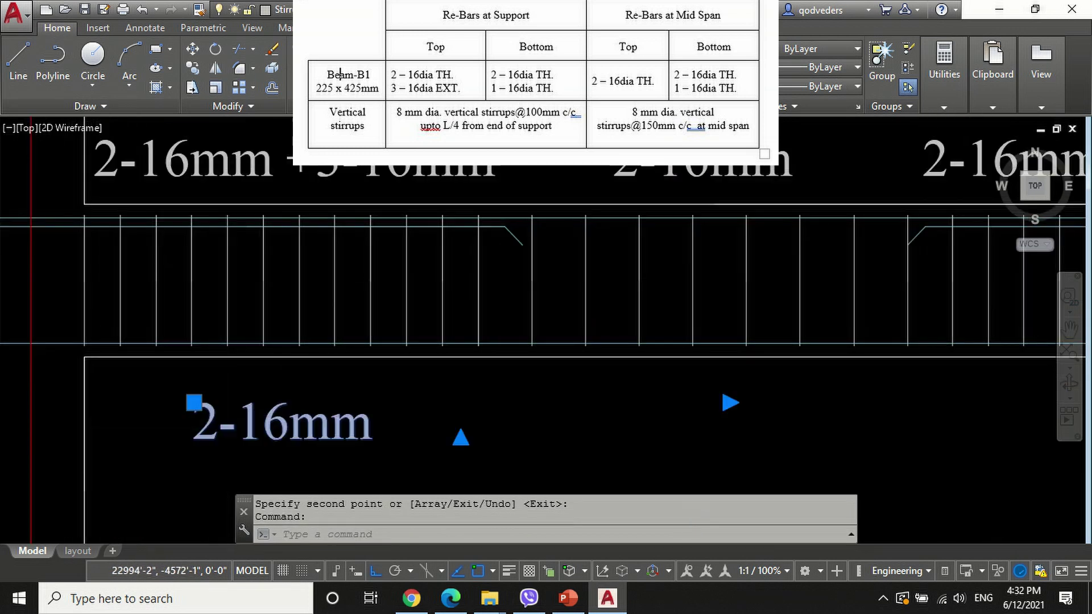
left_click(1041, 68)
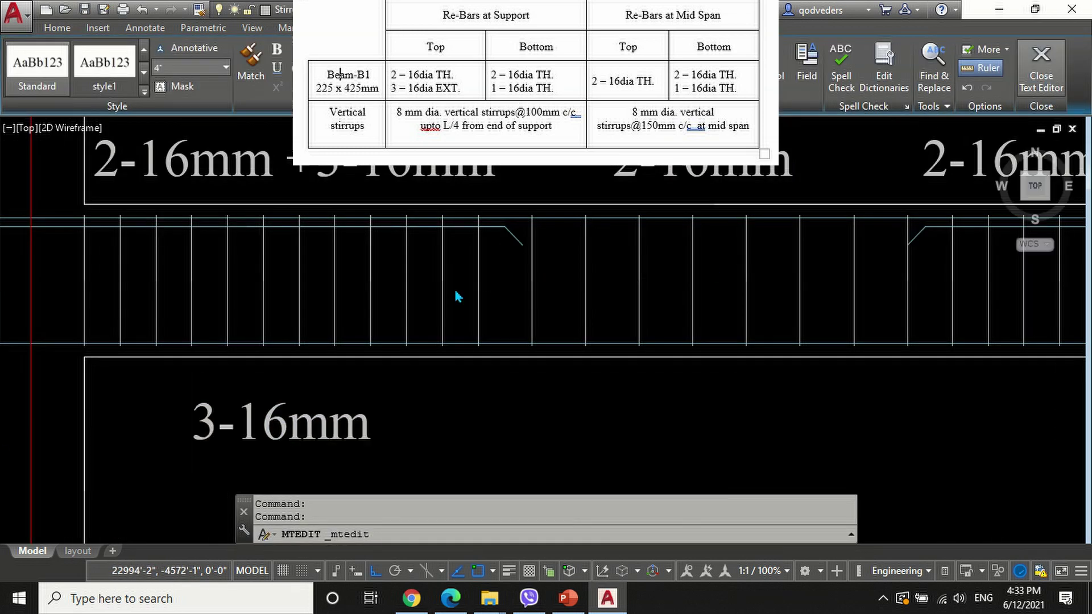
Step: Copy the "3-16mm" label below the beam to mid-span A–B and to the end near column B
scroll(453, 288, "down", 2)
key("Return")
left_click(370, 373)
key("Return")
left_click(343, 428)
left_click(629, 380)
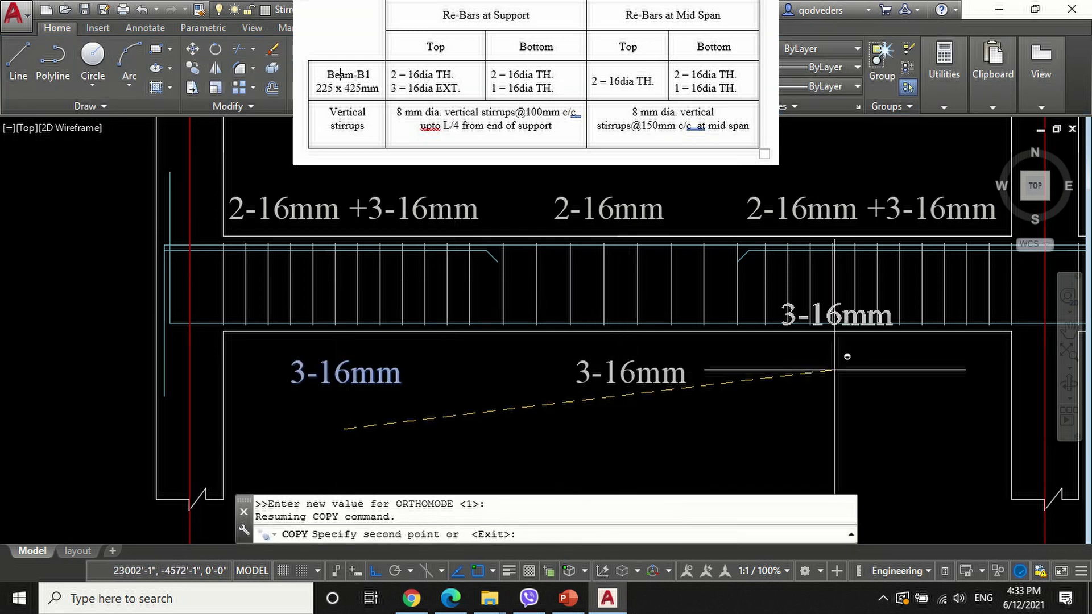
left_click(892, 418, "shift")
scroll(379, 401, "down", 2)
key("Return")
Step: Copy the top and bottom bar labels before column B to both ends of span B–C
type("co")
key("Return")
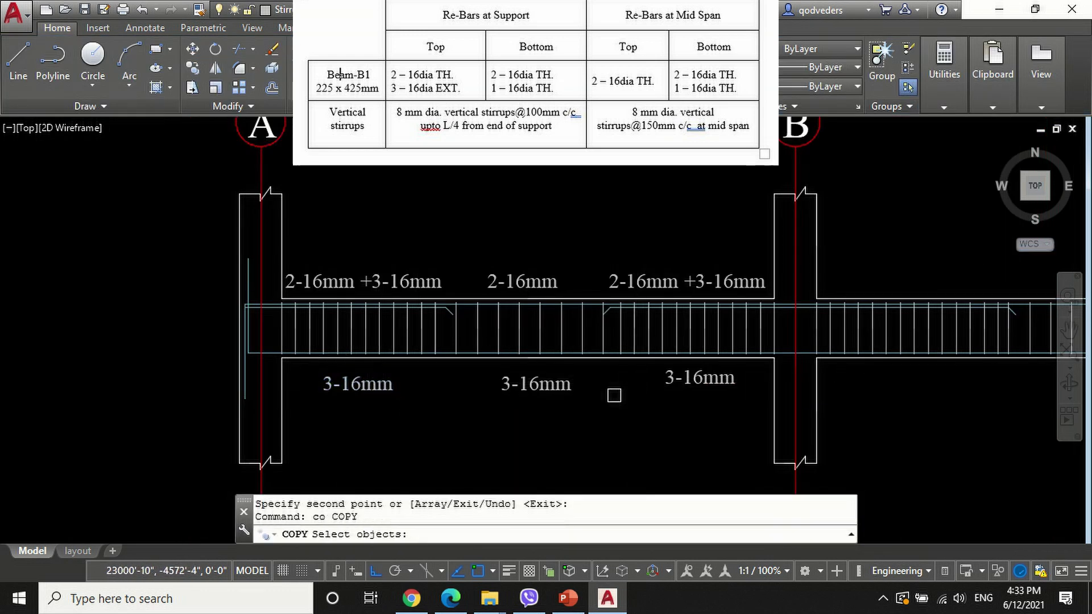
left_click(638, 282)
key("Return")
left_click(610, 287)
scroll(869, 297, "up", 1)
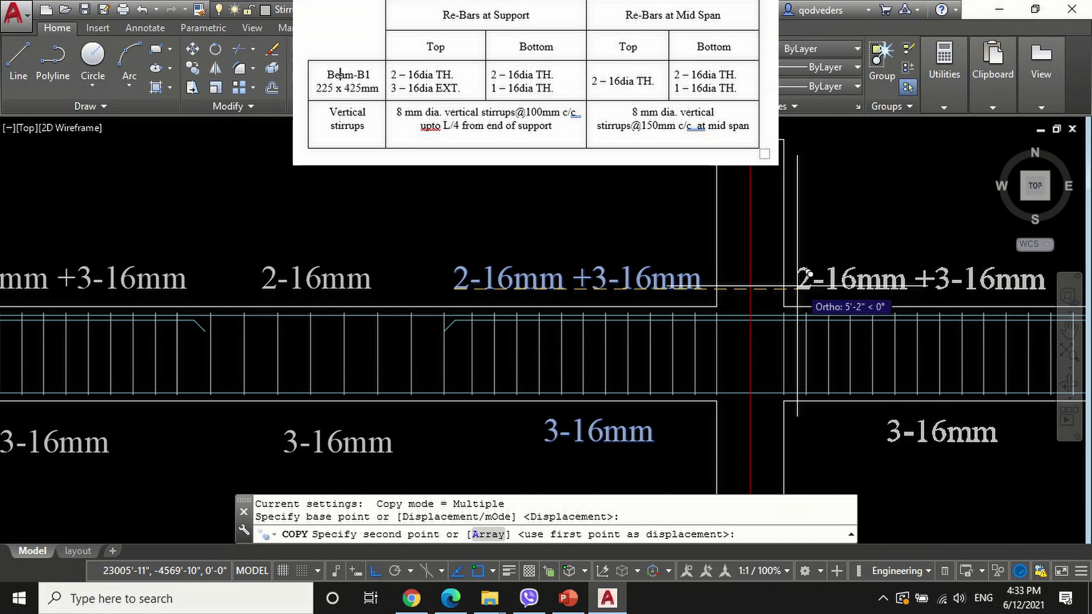
left_click(796, 287)
scroll(543, 354, "down", 2)
scroll(928, 316, "up", 1)
left_click(871, 312)
Step: Place further copies of the top and bottom support bar labels at both ends of span C–D
scroll(625, 324, "down", 2)
scroll(863, 307, "up", 1)
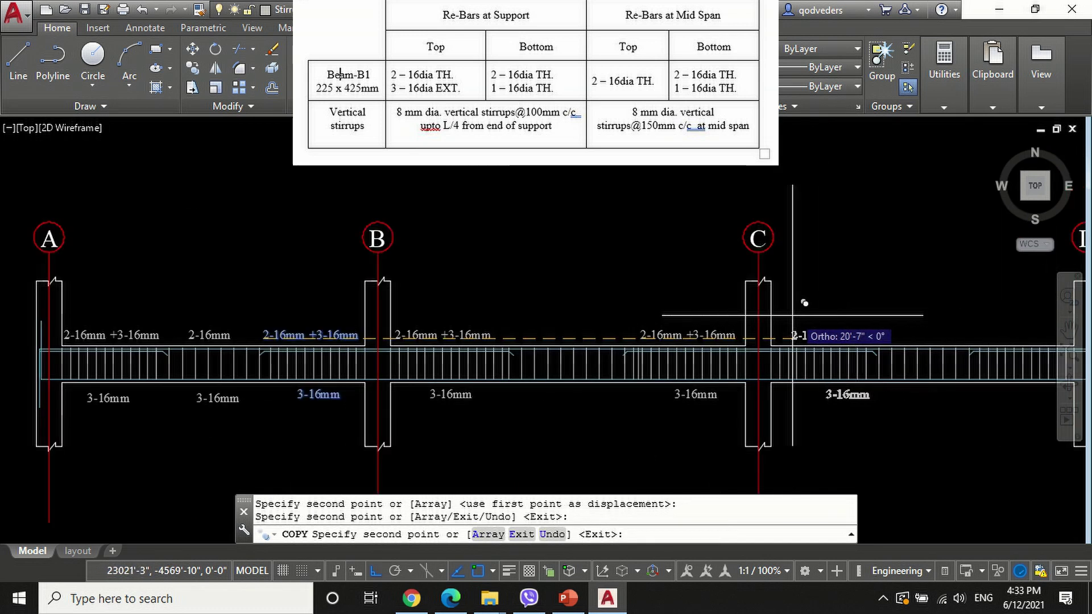
left_click(783, 312)
middle_click_drag(901, 311, 869, 317)
left_click(937, 311)
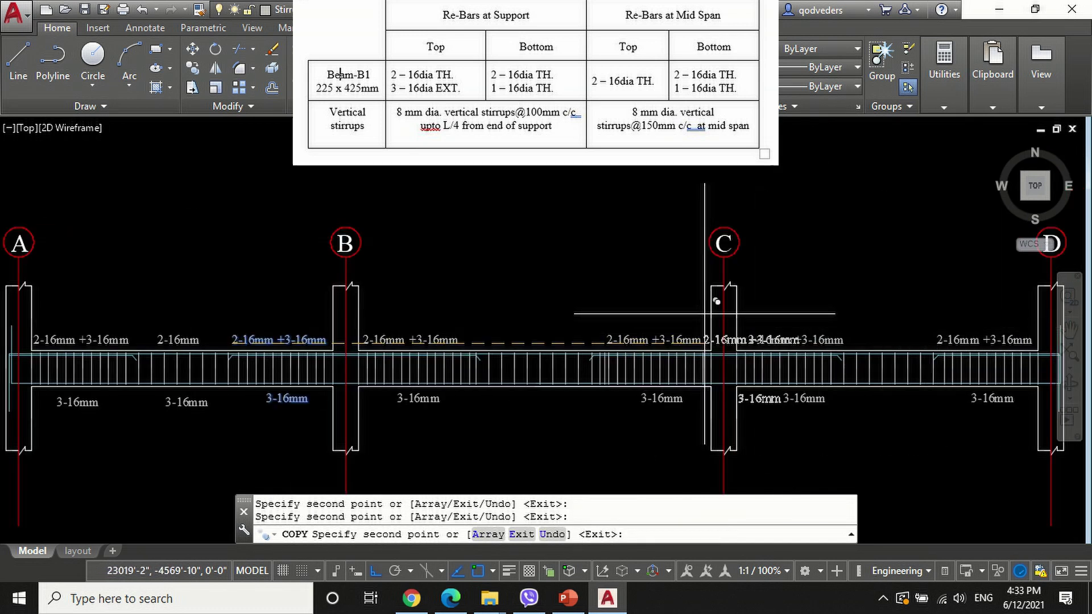
scroll(534, 259, "down", 1)
key("Return")
Step: Copy the mid-span "2-16mm" and "3-16mm" labels of span A–B to the middles of spans B–C and C–D
type("co")
scroll(297, 306, "up", 2)
left_click(326, 320)
left_click(327, 422)
scroll(320, 429, "down", 1)
key("space")
left_click(340, 227)
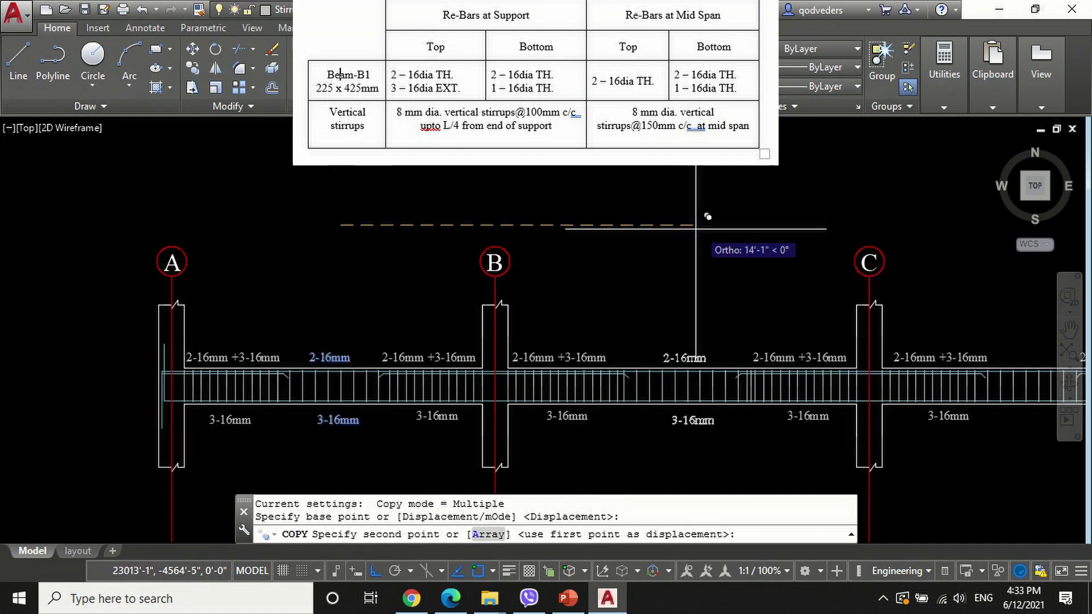
left_click(690, 231)
scroll(601, 249, "down", 1)
scroll(873, 248, "up", 1)
left_click(878, 248)
key("space")
Step: Add the multiline text "(1)" at 8" height above the top bar label beside column A
scroll(655, 201, "down", 1)
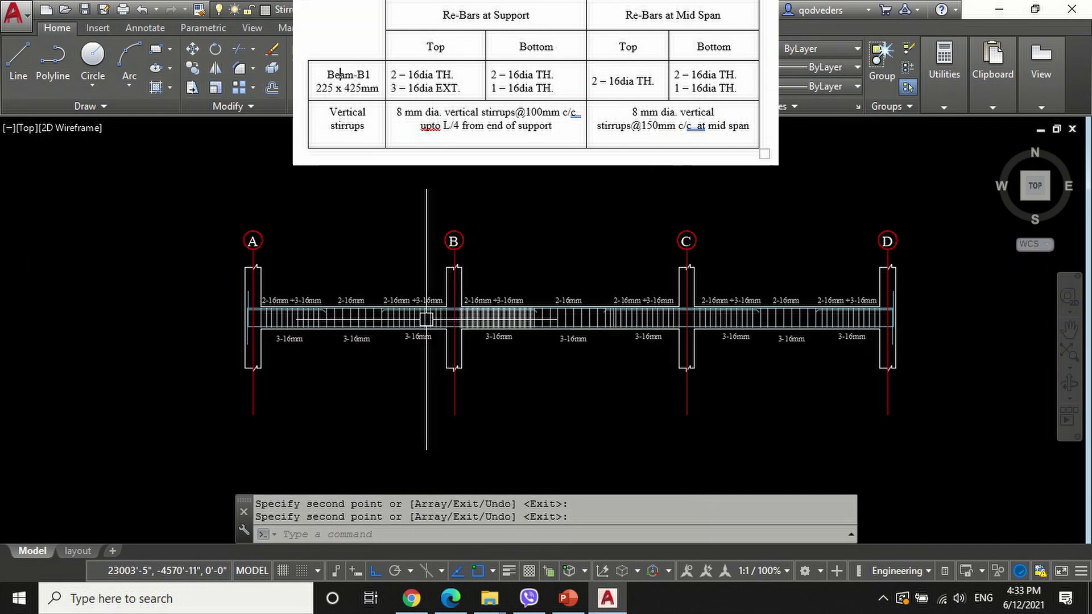
scroll(318, 290, "up", 2)
type("mt")
key("Return")
scroll(273, 249, "up", 2)
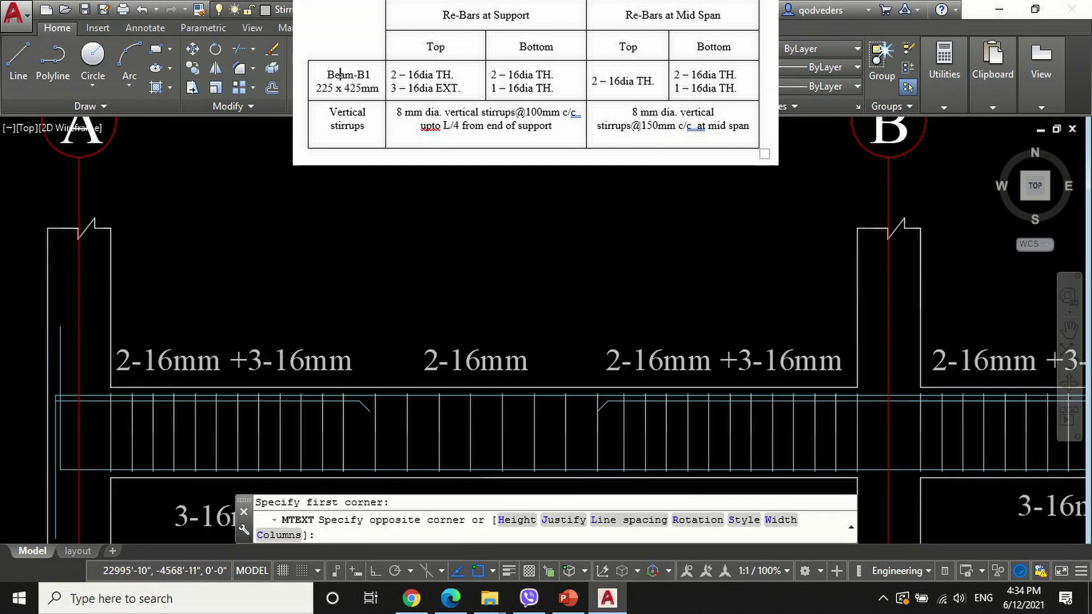
left_click(295, 335)
type("(1)")
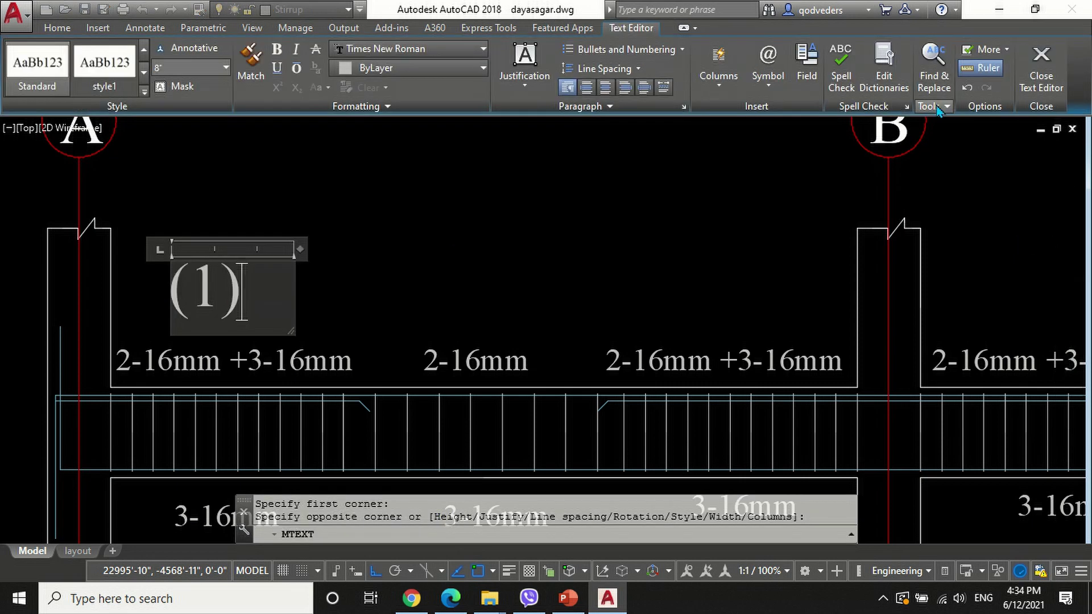
left_click(592, 223)
Step: Copy the "(1)" mark straight down to below the bottom bar label beside column A
type("co")
key("Return")
left_click(201, 283)
left_click(190, 288)
key("Return")
left_click(343, 240)
scroll(430, 255, "down", 4)
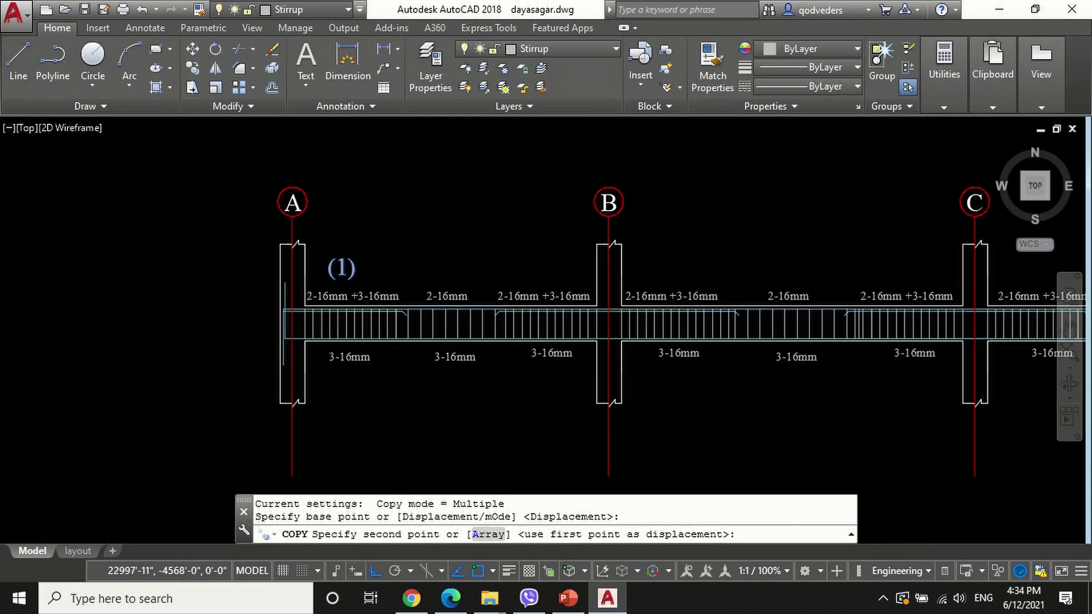
left_click(431, 383)
key("Return")
Step: Copy the upper and lower "(1)" marks from column A to both sides of column B
type("co")
key("Return")
scroll(335, 268, "up", 2)
left_click(344, 273)
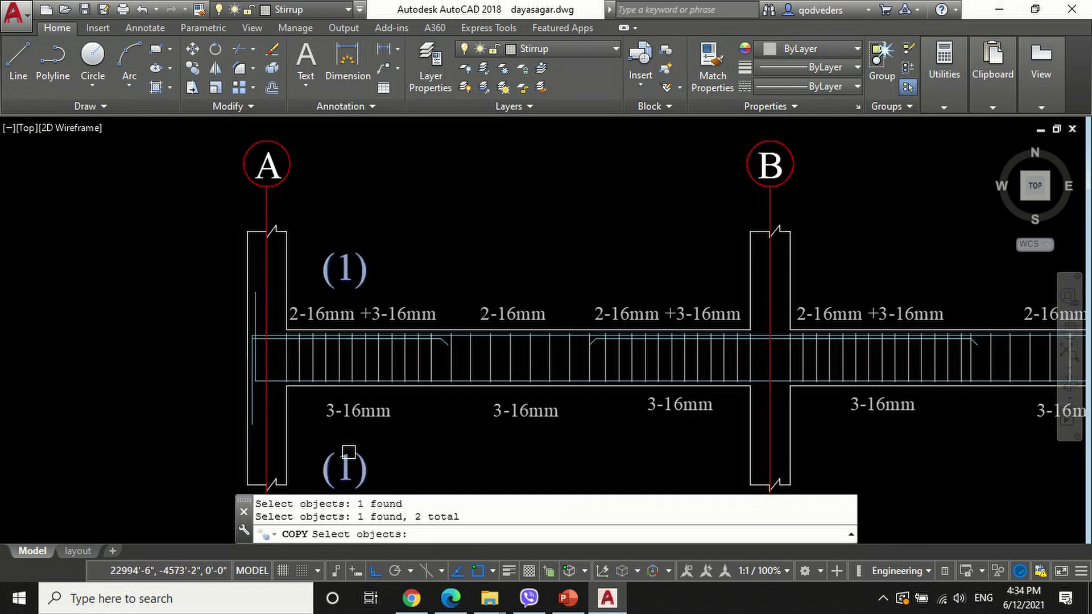
key("Return")
left_click(346, 266)
left_click(694, 265)
scroll(695, 266, "down", 1)
scroll(896, 265, "up", 1)
left_click(742, 266)
scroll(602, 269, "down", 1)
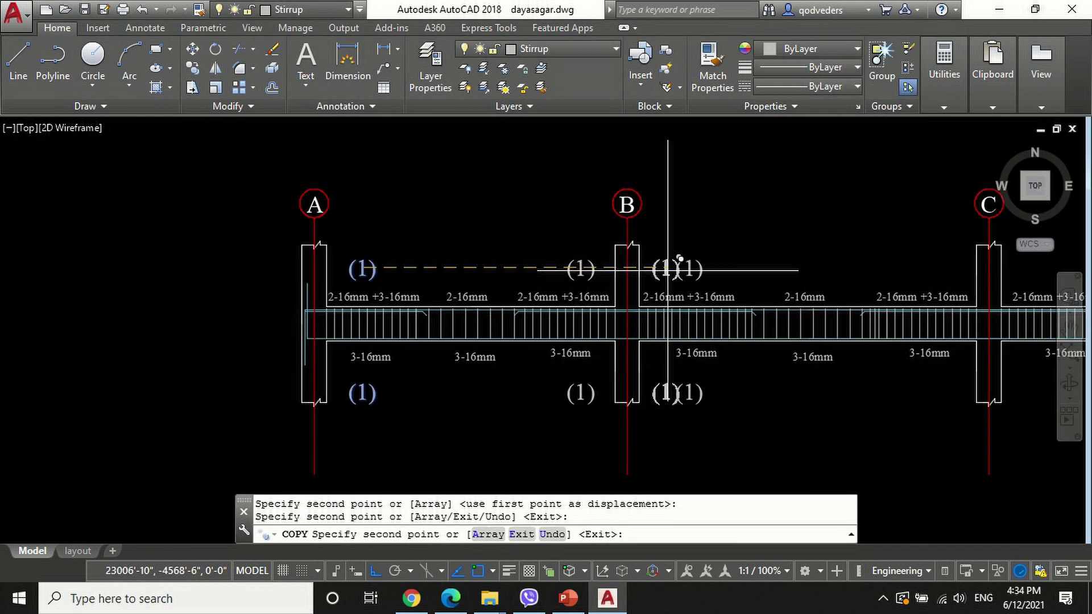
Step: Place further copies of the "(1)" pair on both sides of column C, beside column D and at mid-span C–D
left_click(935, 258)
scroll(935, 259, "down", 1)
scroll(960, 265, "up", 1)
left_click(881, 262)
scroll(880, 263, "down", 1)
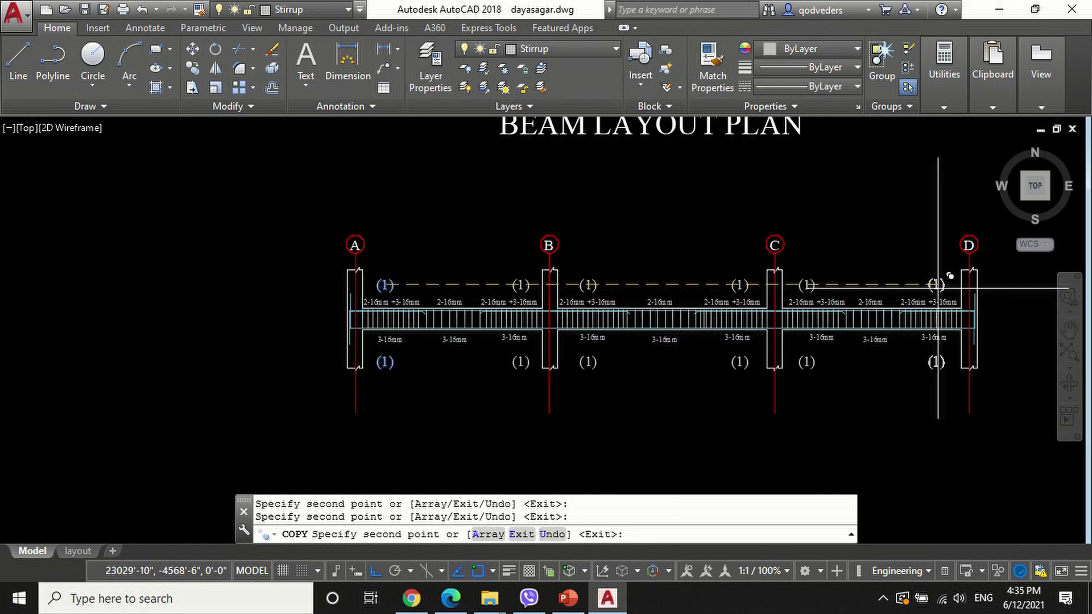
scroll(958, 288, "up", 1)
left_click(919, 283)
left_click(820, 270)
key("Return")
Step: Change the upper and lower marks at mid-span C–D to "(2)"
scroll(824, 269, "up", 2)
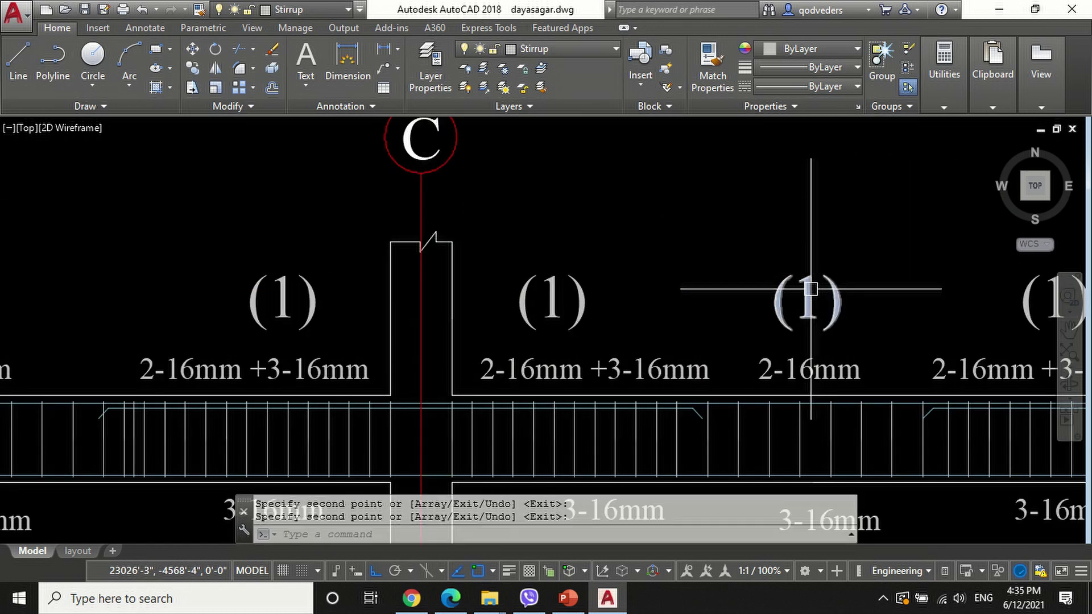
double_click(809, 295)
left_click(1041, 62)
scroll(720, 348, "down", 3)
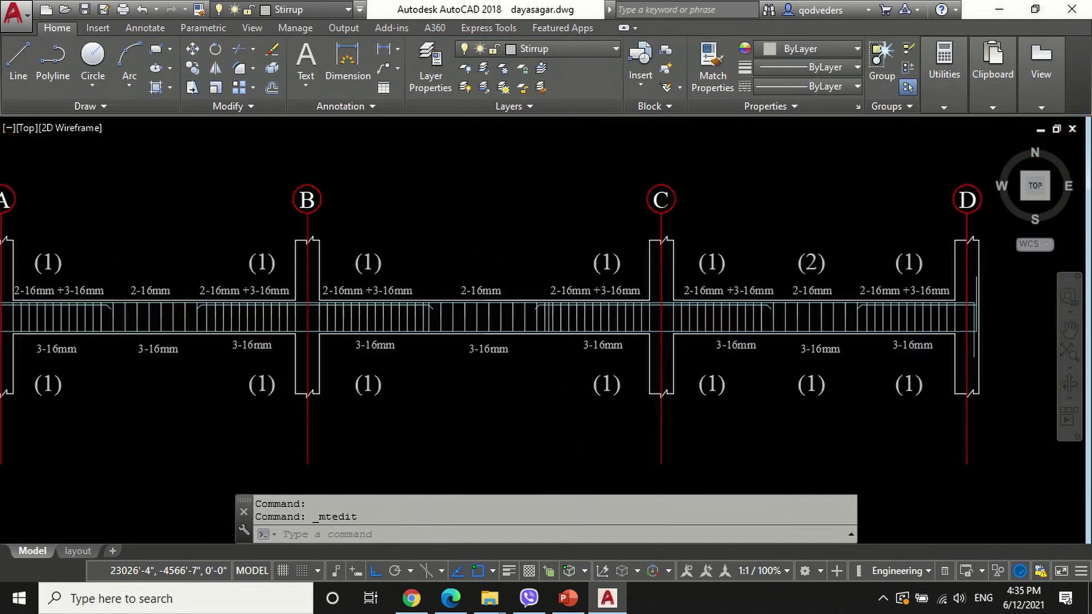
scroll(720, 348, "up", 3)
key("Return")
scroll(720, 348, "down", 1)
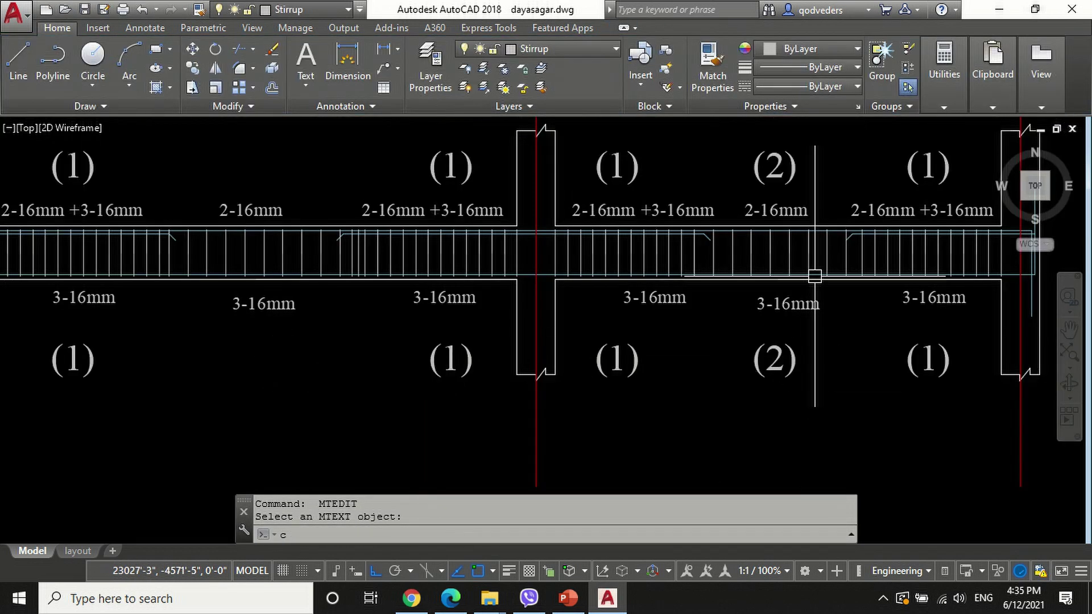
Step: Copy the upper and lower "(2)" marks from mid-span C–D to mid-span B–C and mid-span A–B
type("co")
key("Return")
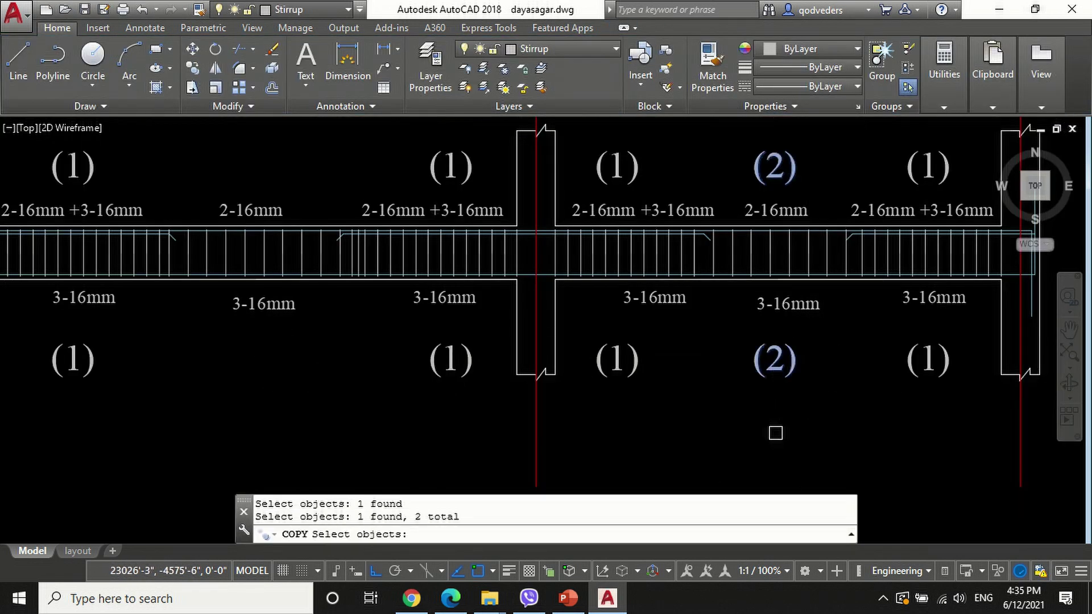
key("Return")
left_click(797, 442)
left_click(272, 443)
scroll(272, 444, "down", 4)
scroll(96, 454, "up", 2)
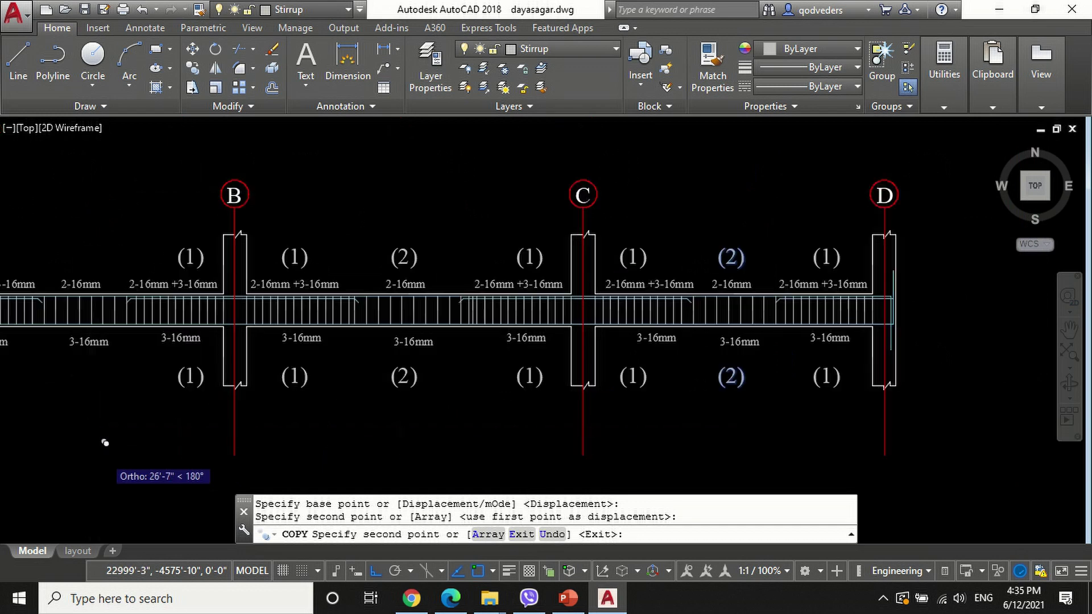
left_click(93, 452)
key("Return")
scroll(738, 227, "down", 2)
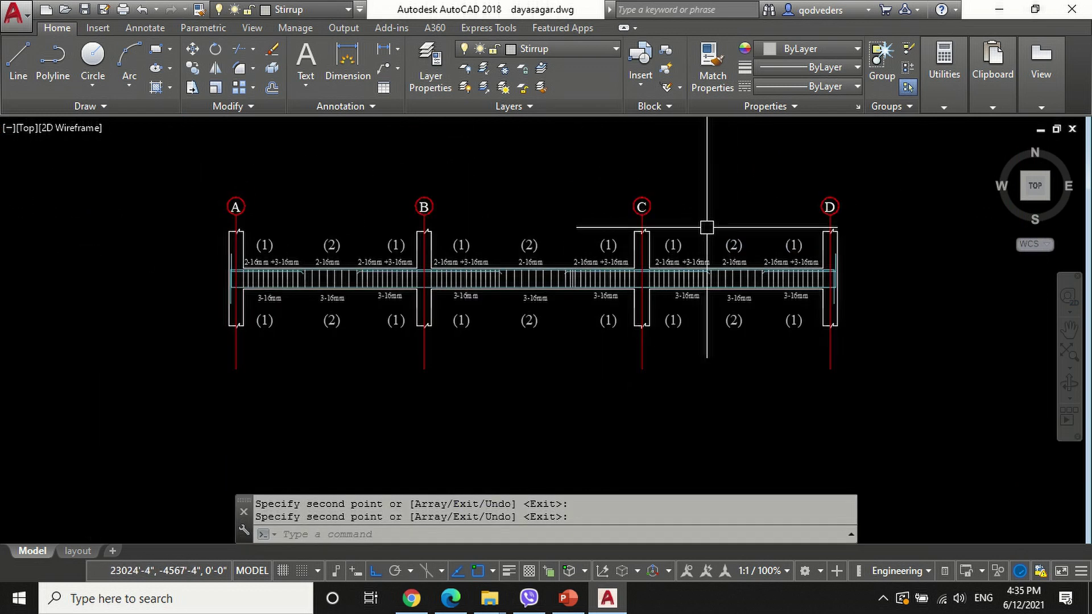
Step: Copy the upper "(2)" mark at mid-span A–B straight up above itself
scroll(346, 204, "up", 2)
type("co")
key("Return")
left_click(324, 268)
key("Return")
left_click(352, 245)
left_click(362, 208)
key("Return")
Step: Change the raised copy of the mark above span A–B to "B1"
scroll(355, 213, "up", 3)
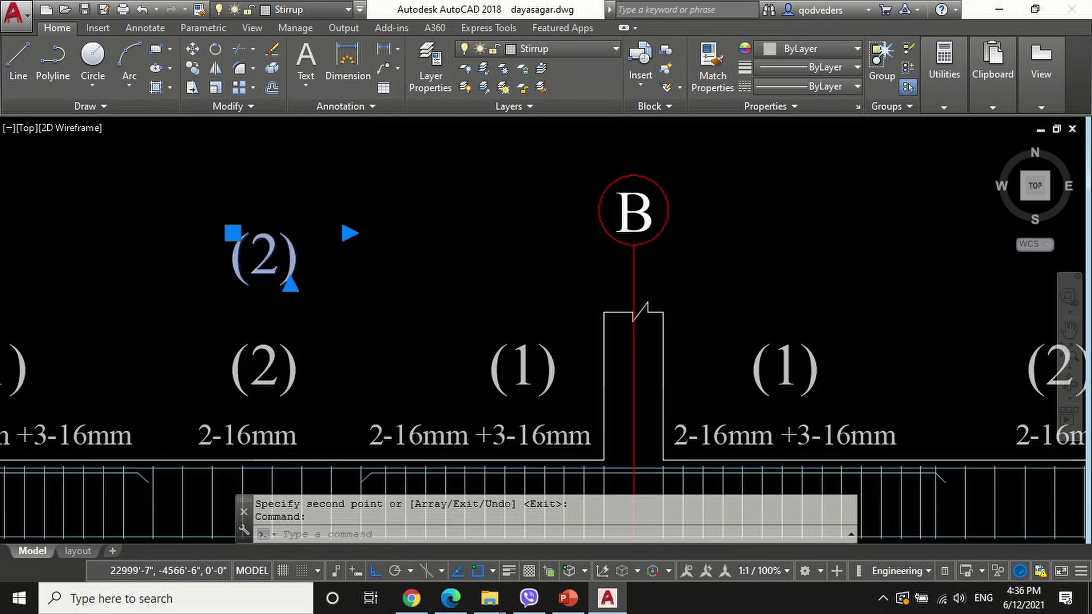
double_click(285, 257)
type("B1")
left_click(1040, 73)
Step: Copy the "B1" label horizontally to above mid-span B–C and mid-span C–D
scroll(484, 228, "down", 2)
type("co")
key("Return")
left_click(330, 247)
key("Return")
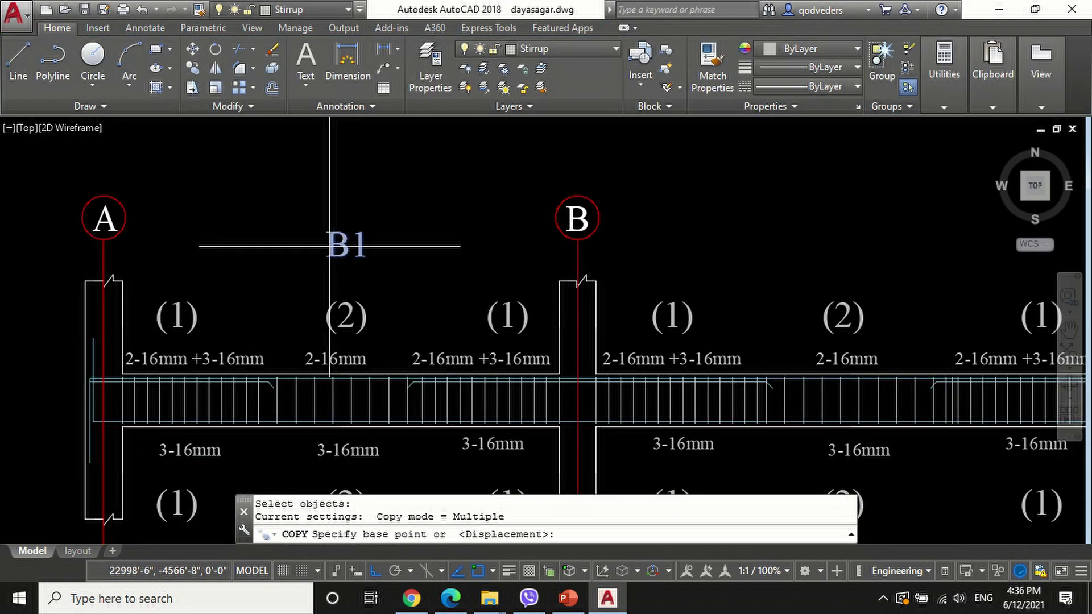
left_click(327, 256)
scroll(327, 254, "down", 1)
scroll(605, 253, "up", 1)
left_click(663, 254)
scroll(663, 254, "down", 3)
scroll(795, 253, "up", 3)
left_click(759, 254)
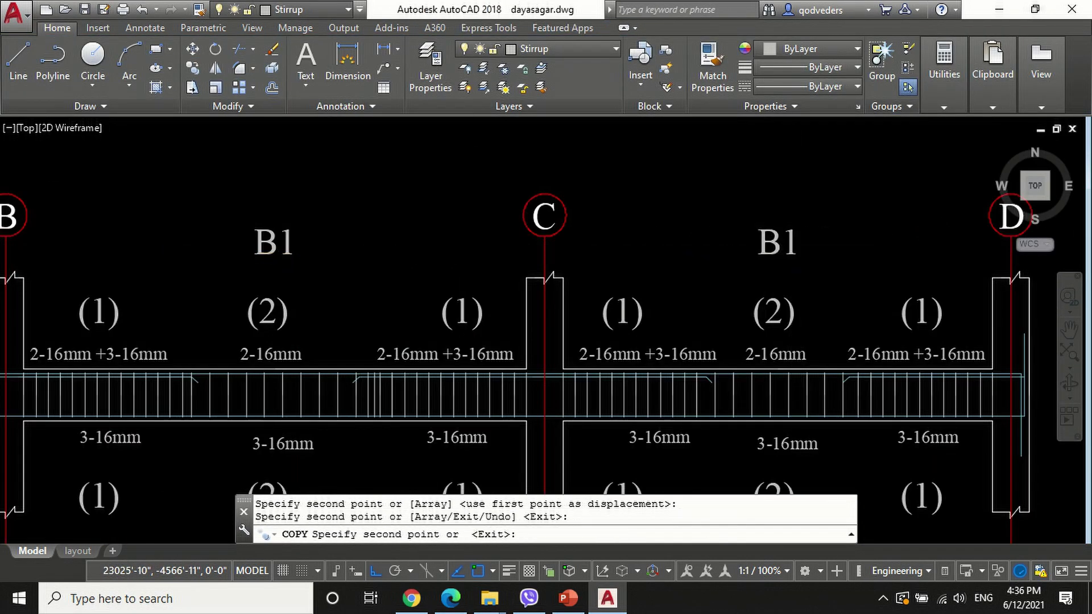
left_click(759, 250)
scroll(676, 216, "down", 4)
key("Return")
Step: Add the multiline title "L-SECTION DETAILS OF BEAM (B1) ALONG 1-1, 2-2 & 3-3" centred below the beam section
type("MT")
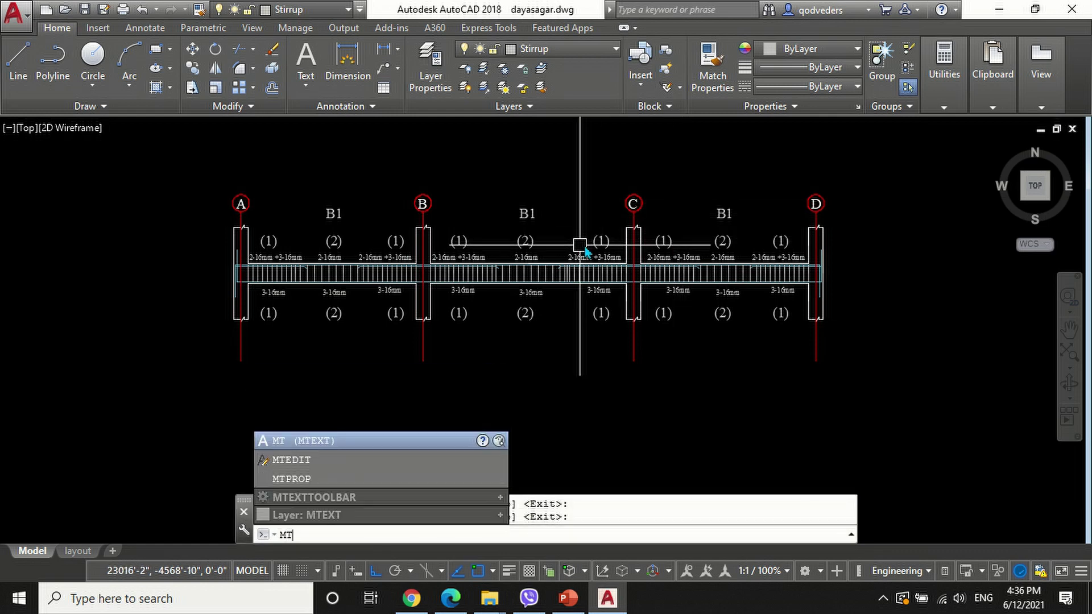
key("Return")
scroll(580, 246, "down", 4)
scroll(534, 322, "up", 6)
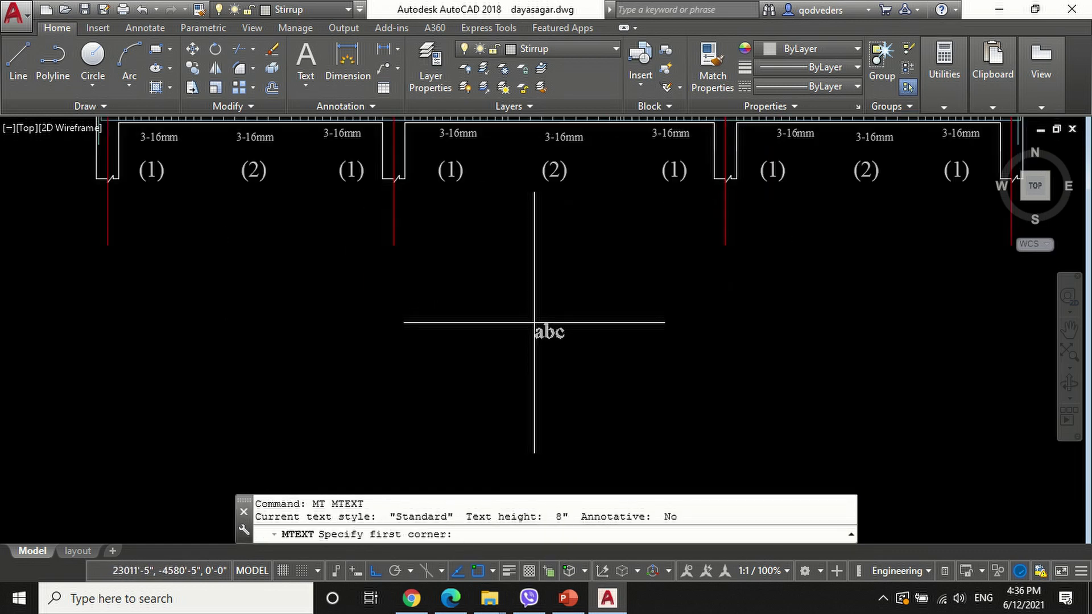
left_click(371, 292)
left_click(808, 371)
type("L")
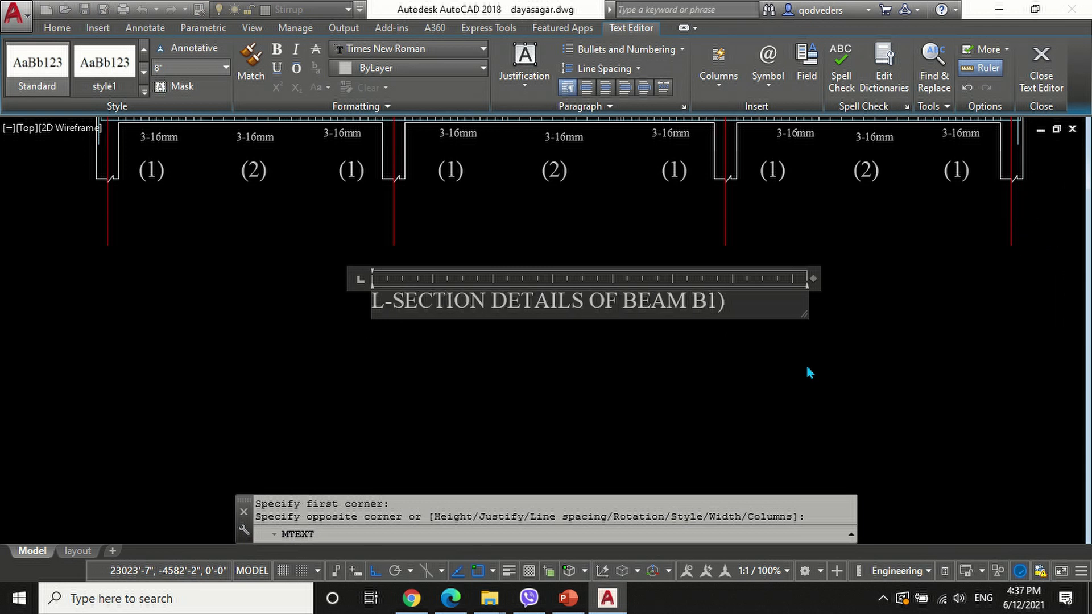
type("-SECTION DETAILS OF BEAM (B1) A")
scroll(687, 442, "down", 4)
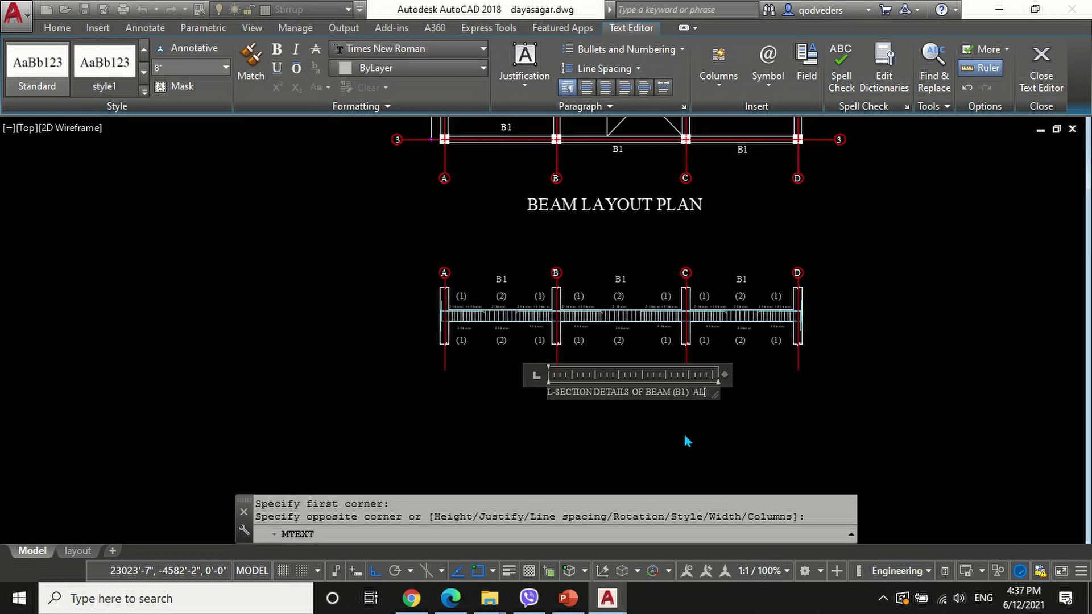
type("LONG 1-1,")
scroll(687, 441, "up", 2)
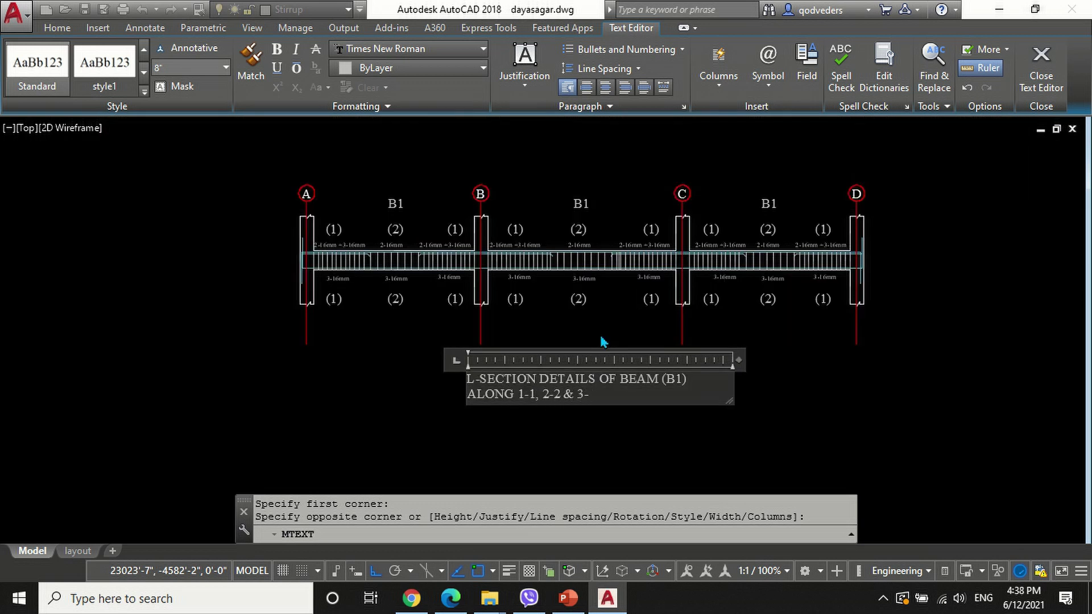
left_click(1040, 65)
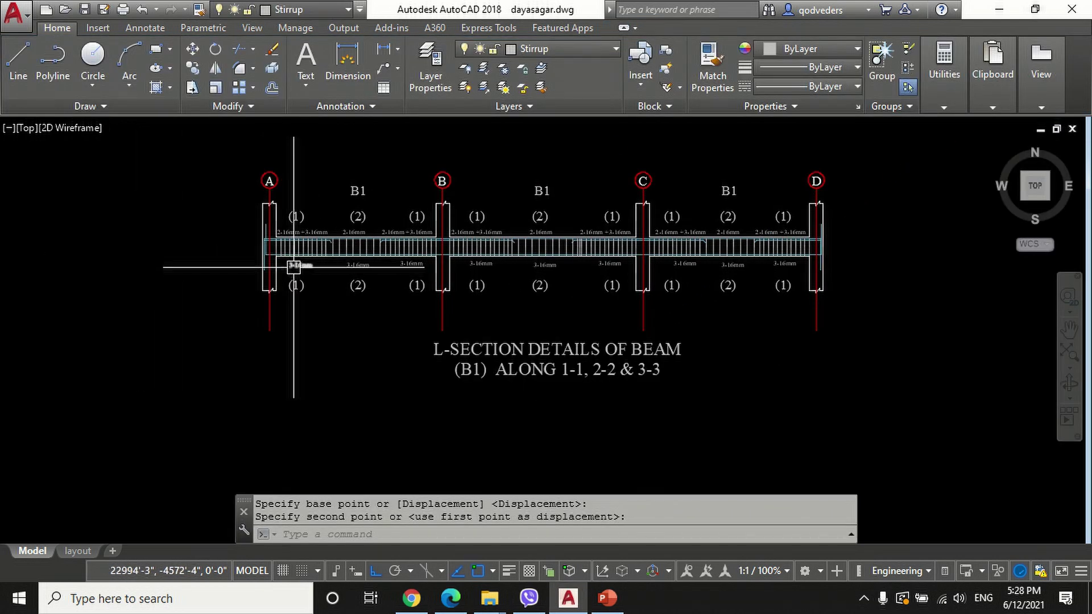
Step: Make "dimenson line" the current layer and dimension the distance between grid lines A and B below the beam
left_click(569, 49)
scroll(562, 146, "up", 15)
left_click(562, 222)
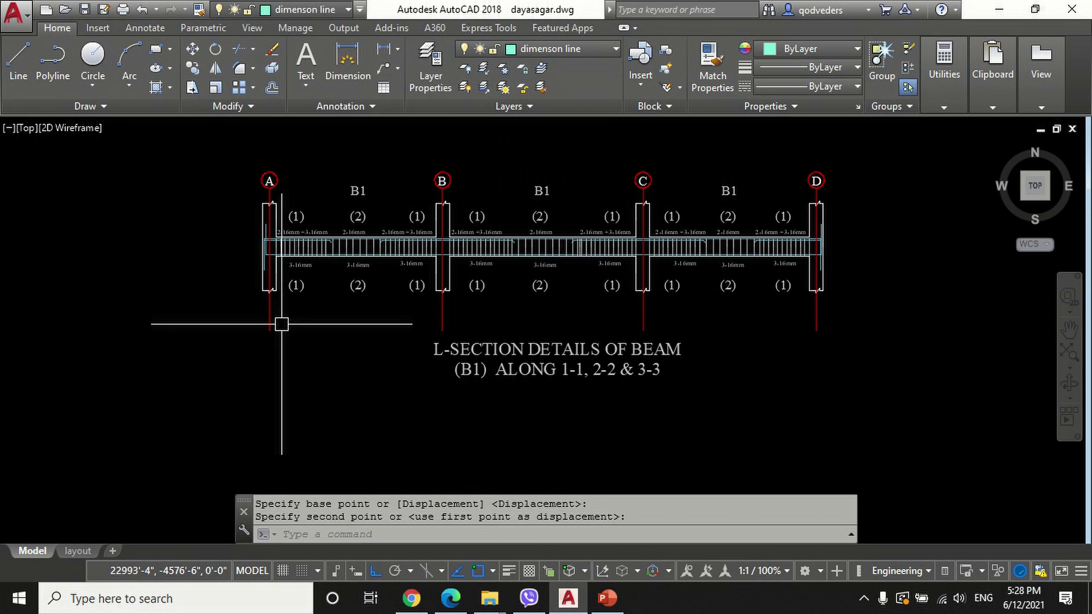
type("dal")
key("Return")
scroll(284, 324, "up", 4)
left_click(233, 349)
key("Return")
left_click(247, 337)
left_click(685, 337)
left_click(484, 300)
Step: Continue the span dimension from grid line B to C and from C to D
type("dco")
key("Return")
scroll(654, 293, "down", 3)
scroll(919, 293, "up", 5)
left_click(920, 293)
scroll(920, 293, "down", 4)
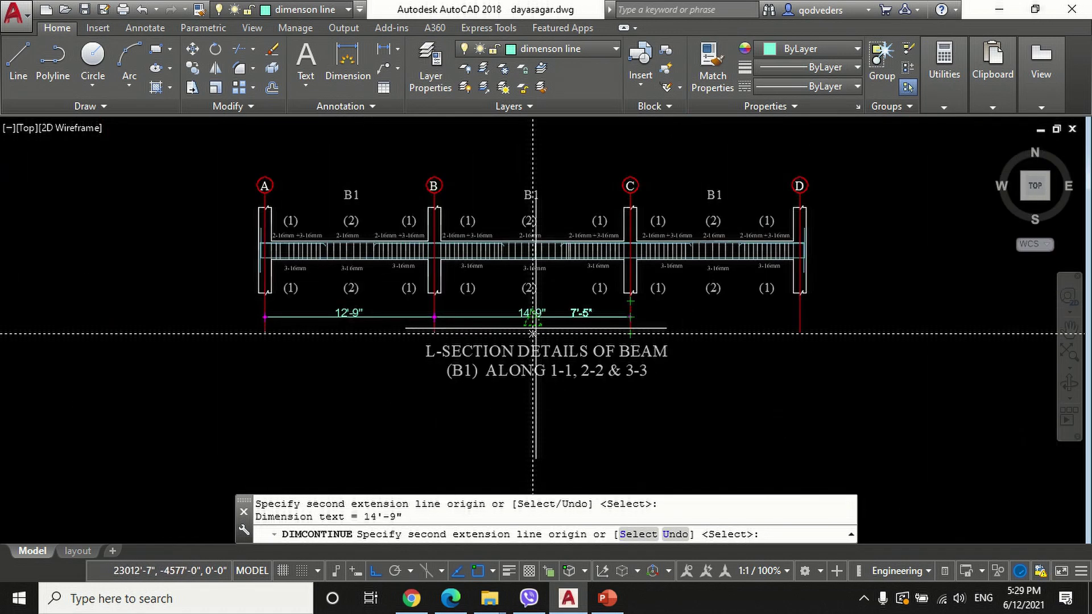
scroll(790, 307, "up", 5)
left_click(875, 386)
key("Return")
scroll(707, 332, "down", 5)
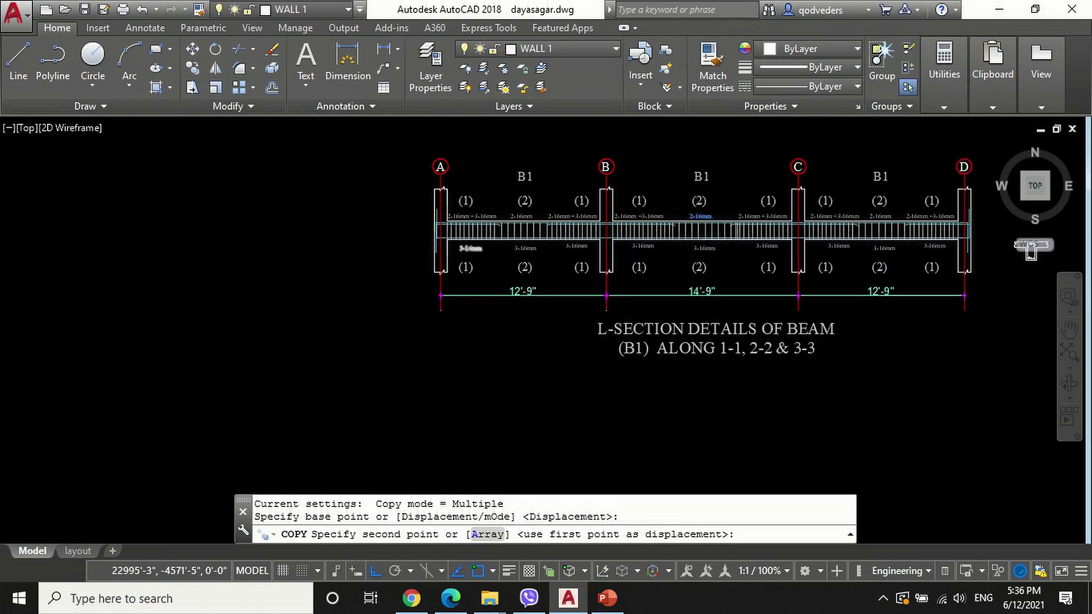
Step: Copy the "2-16mm" label of span B–C into the beam among the stirrups beside column A
scroll(410, 186, "up", 5)
scroll(409, 186, "up", 1)
left_click(421, 184, "shift")
key("Return")
Step: Change the label inside the beam beside column A to "8mm @4" V. Stirrups"
scroll(424, 185, "up", 4)
double_click(422, 196)
type("8mm")
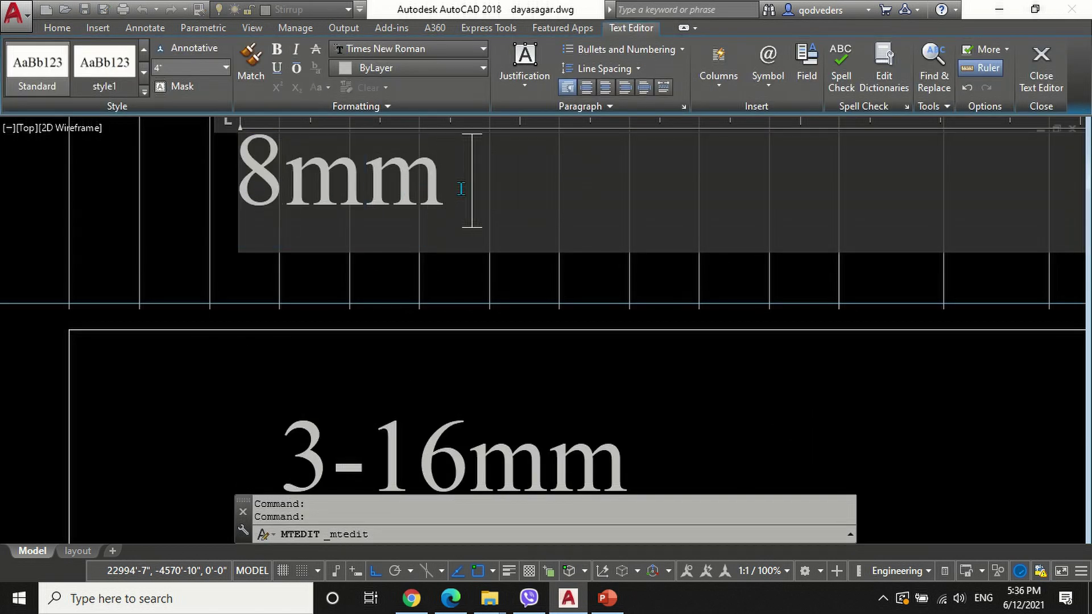
type(" @4\"")
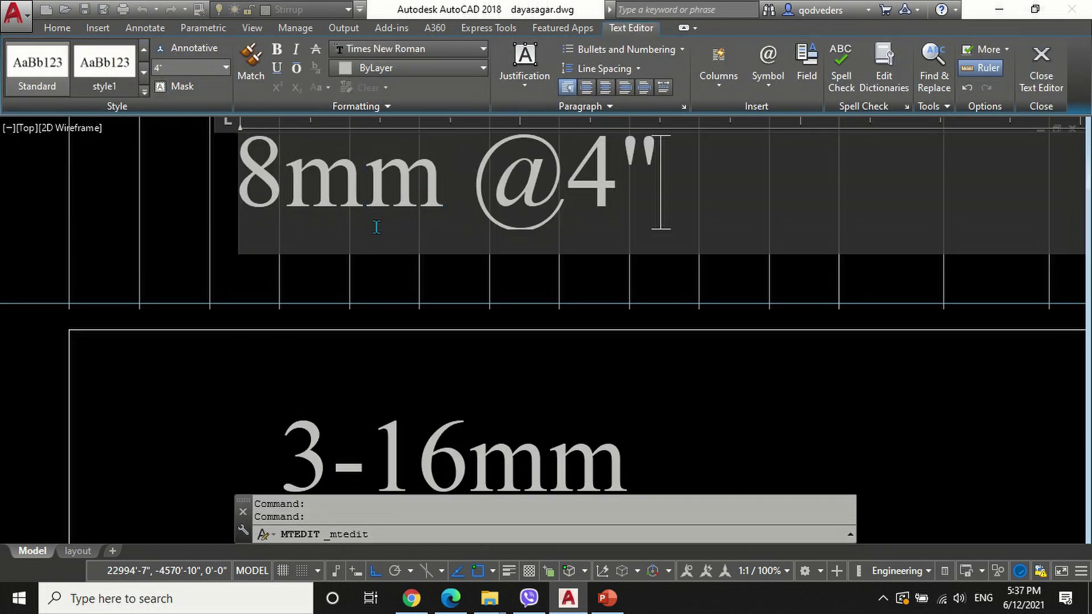
scroll(449, 252, "down", 4)
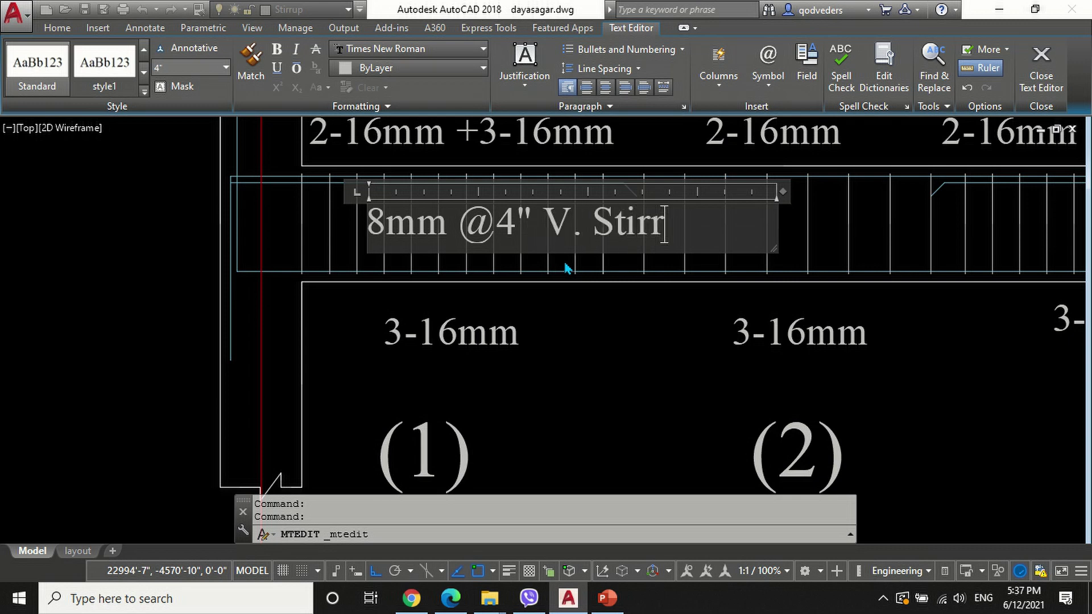
left_click(901, 143)
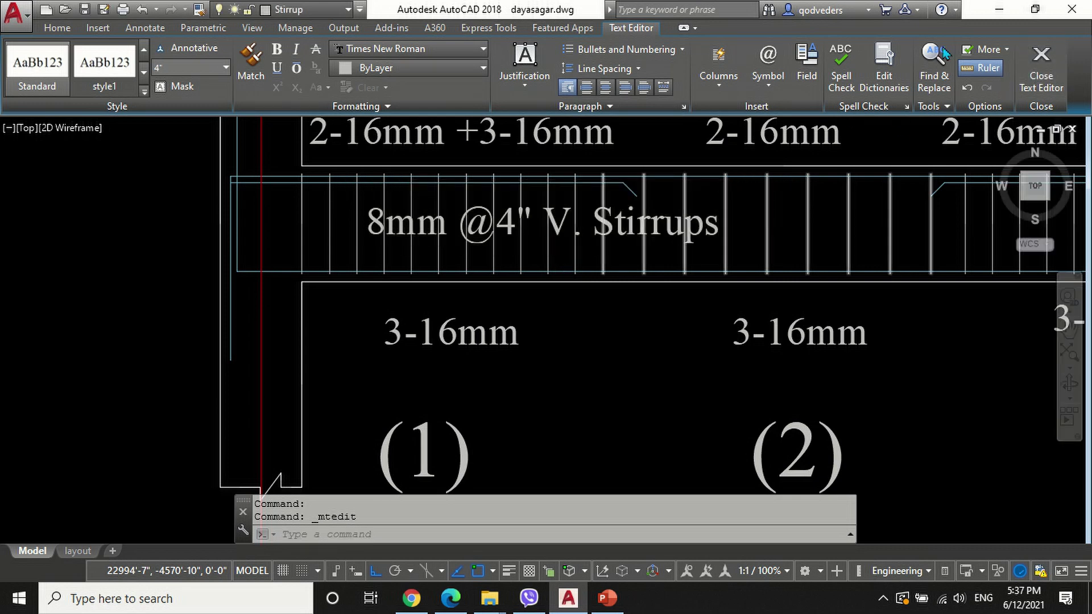
Step: Copy the "8mm @4" V. Stirrups" label along the beam to both sides of column B
scroll(607, 236, "down", 1)
type("co")
scroll(517, 242, "up", 1)
left_click(527, 238)
key("Return")
left_click(518, 242)
scroll(531, 244, "down", 2)
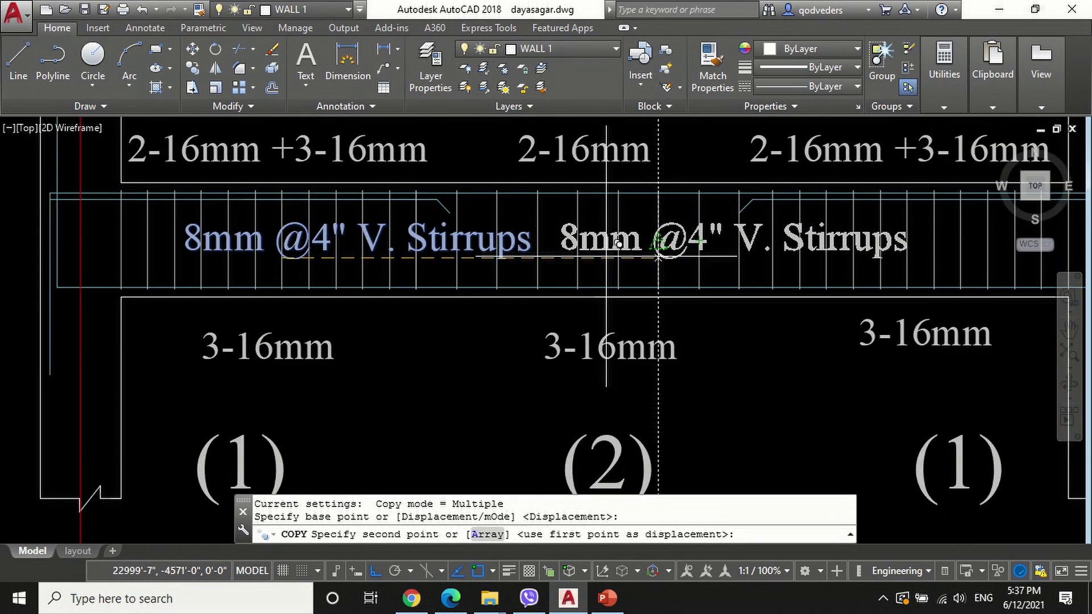
scroll(566, 256, "down", 3)
left_click(739, 242)
scroll(740, 241, "down", 2)
scroll(879, 261, "up", 2)
left_click(880, 263)
Step: Place further copies of the 4" stirrup label on both sides of column C and beside column D
scroll(706, 298, "down", 3)
scroll(758, 288, "up", 4)
left_click(791, 290)
scroll(469, 371, "down", 2)
scroll(753, 365, "up", 2)
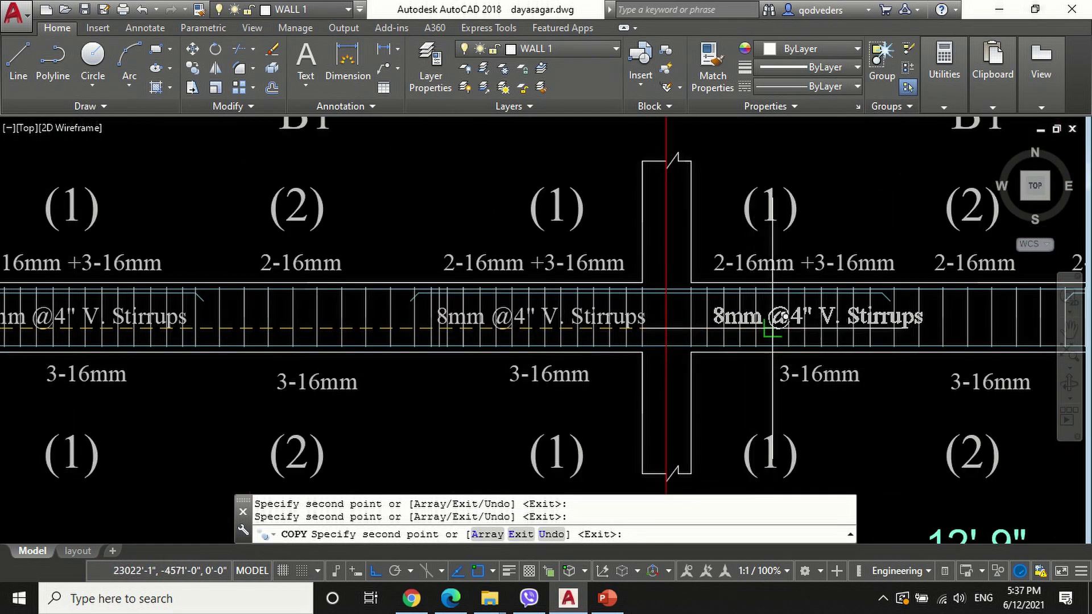
left_click(754, 329)
scroll(617, 359, "down", 2)
left_click(949, 339)
key("Return")
scroll(846, 371, "down", 2)
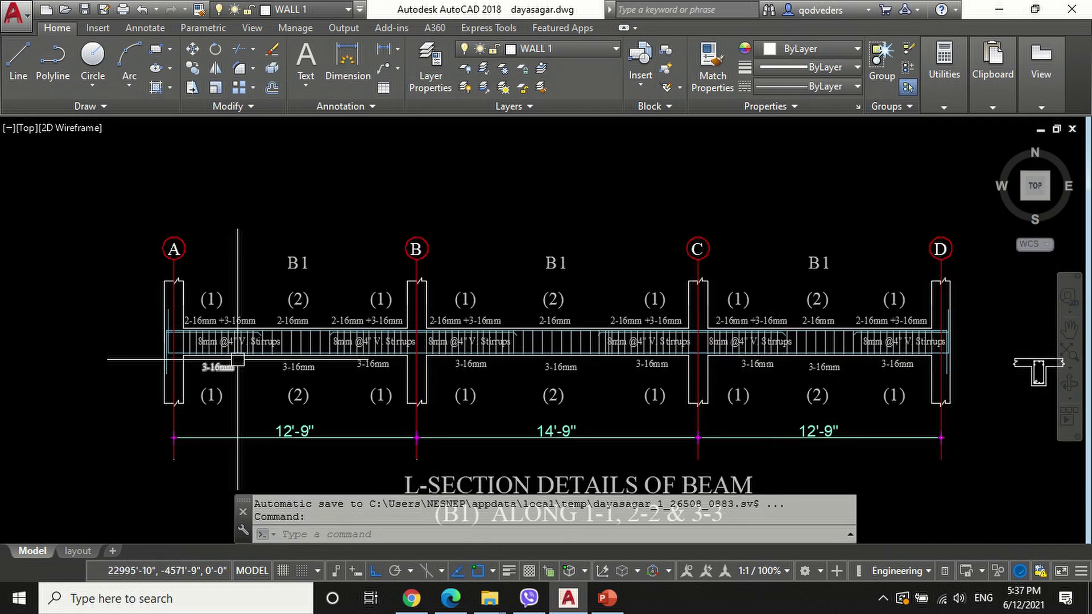
Step: Copy the stirrup label beside column A to the middle of span A–B
scroll(270, 317, "up", 5)
type("co")
key("Return")
left_click(271, 317)
key("Return")
left_click(231, 320)
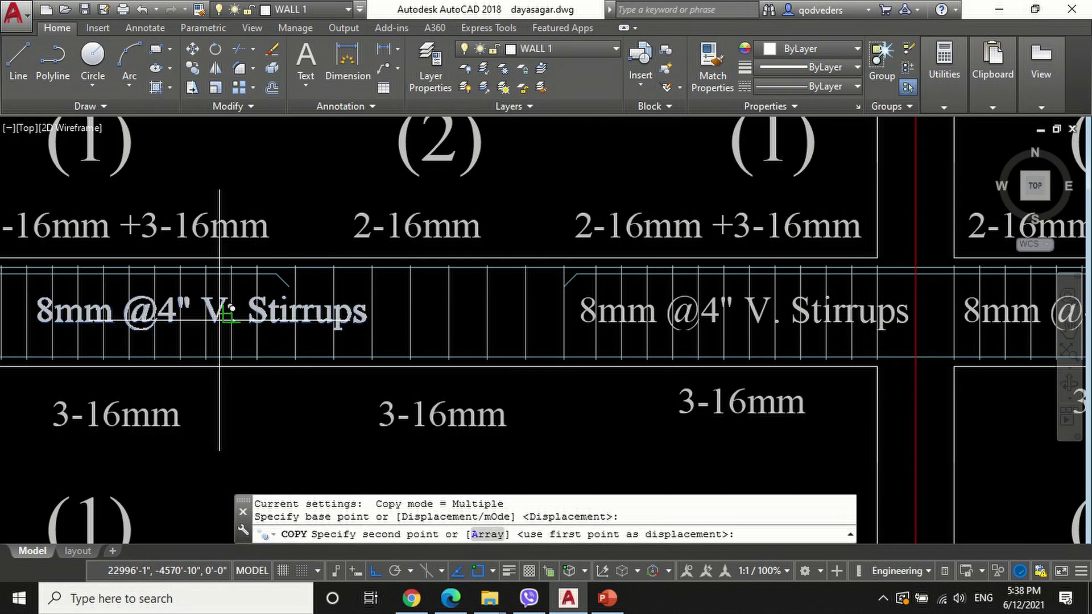
left_click(490, 331)
key("Return")
Step: Move the mid-span A–B stirrup label slightly down within the beam, clear of the neighbouring labels
type("m")
key("Return")
scroll(574, 268, "down", 1)
left_click(430, 293)
key("Return")
left_click(95, 299)
left_click(95, 315)
Step: Change the mid-span A–B stirrup label to "8mm @6" V. Stirrups"
left_click(400, 314)
double_click(477, 319)
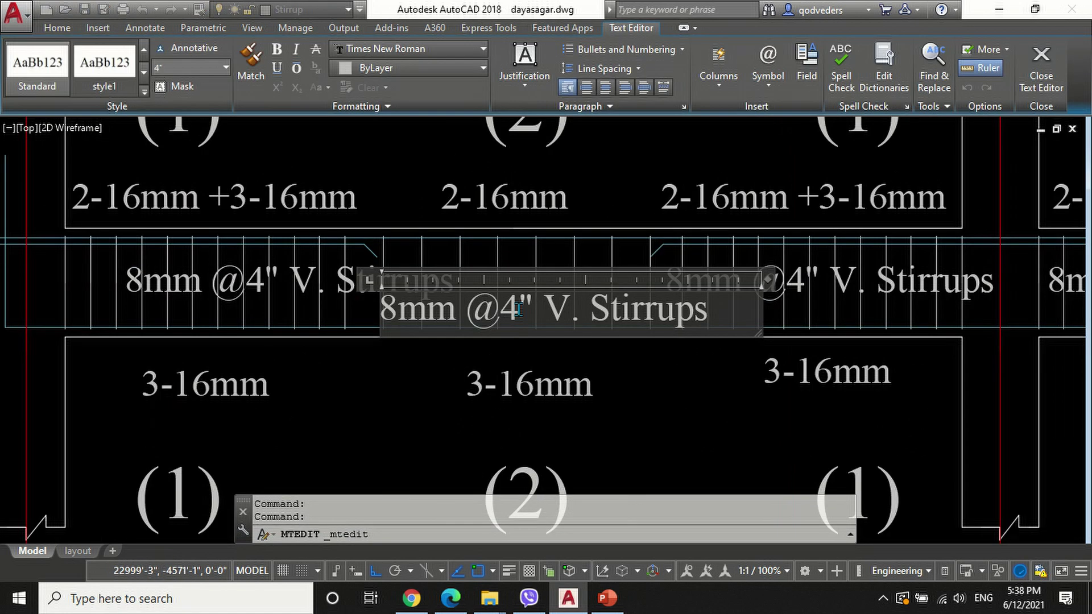
left_click(1035, 72)
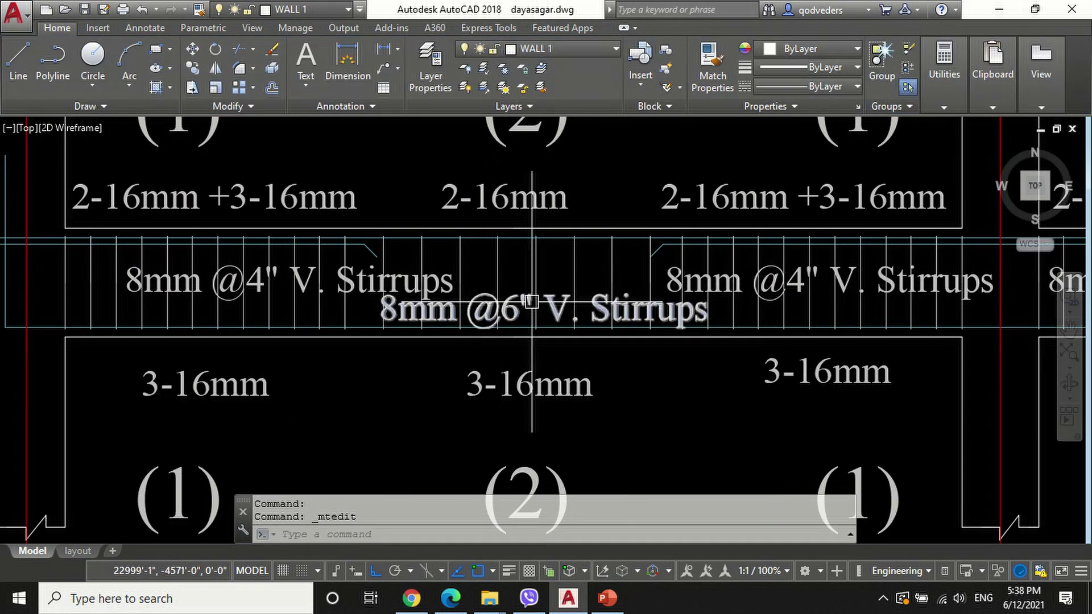
Step: Copy the "8mm @6" V. Stirrups" label horizontally to mid-span B–C and mid-span C–D
type("co")
key("Return")
left_click(494, 311)
key("Return")
scroll(494, 311, "down", 4)
left_click(503, 192)
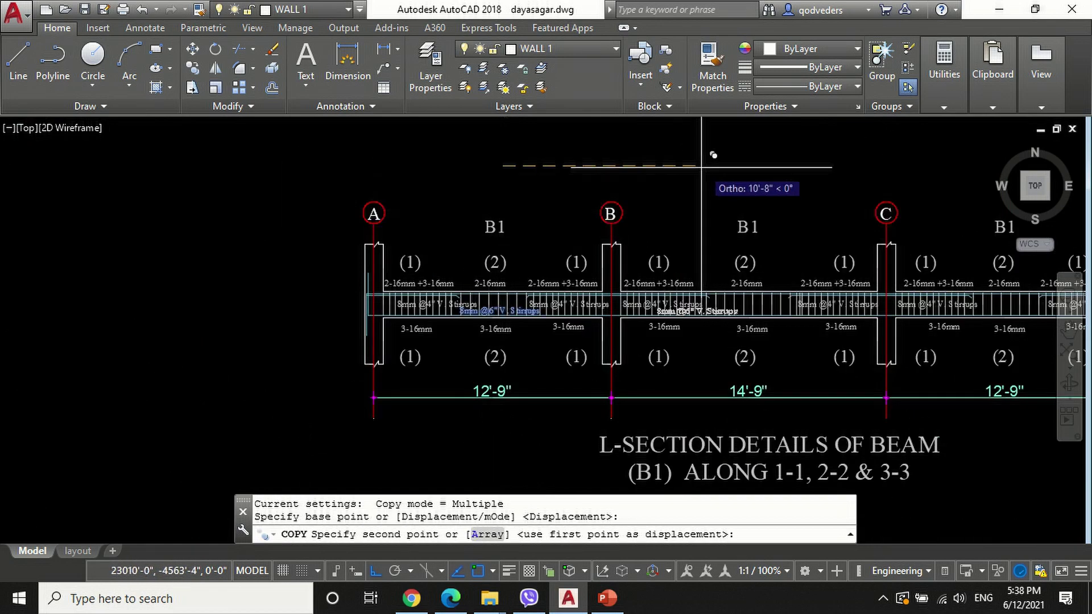
left_click(734, 193)
scroll(762, 171, "down", 3)
scroll(854, 159, "up", 3)
left_click(855, 159)
key("Return")
Step: Make WALL 1 the current layer and draw a 9" horizontal line in the empty area beyond column D
scroll(569, 318, "up", 5)
left_click(562, 49)
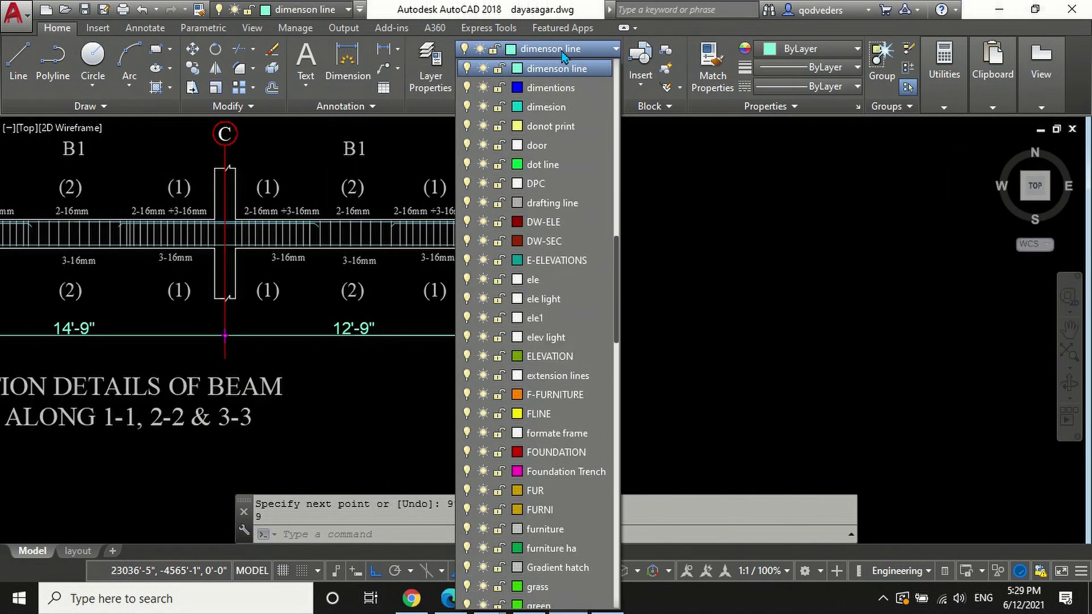
scroll(560, 284, "down", 20)
left_click(546, 499)
type("l")
key("Return")
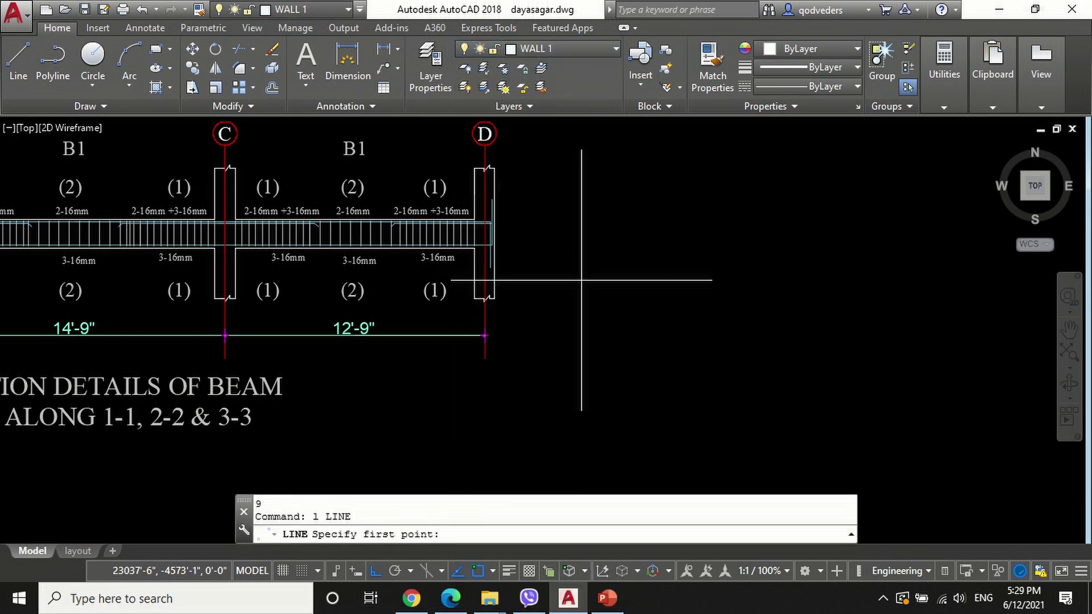
left_click(580, 279)
type("9")
key("Return")
scroll(649, 268, "up", 2)
key("Return")
scroll(469, 305, "up", 1)
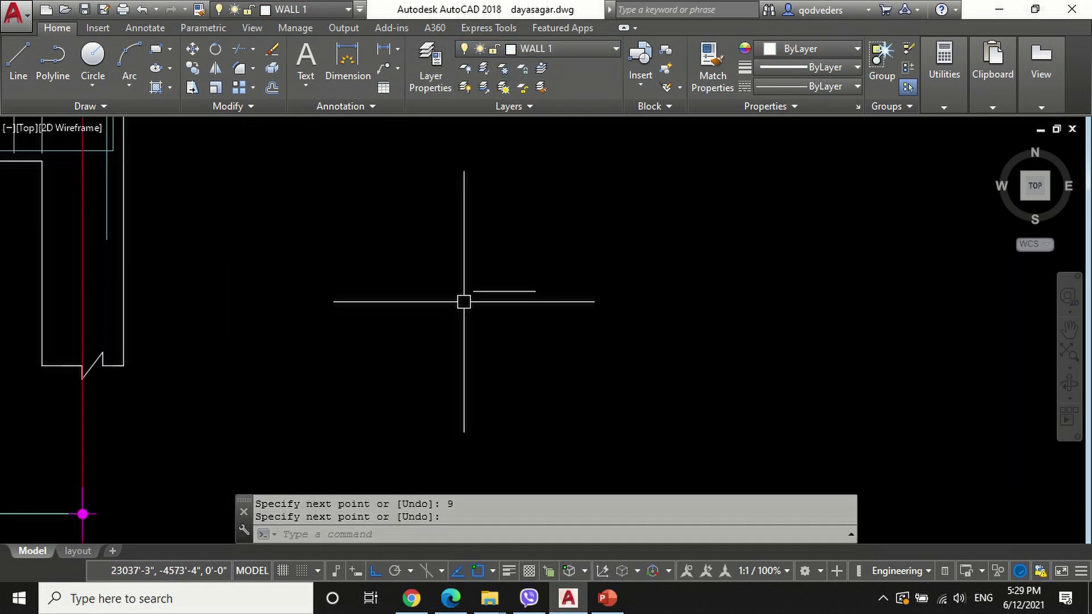
Step: Draw a 12" line up from the left end of the 9" line, continuing with a short horizontal line outward to the left
key("Return")
left_click(474, 292)
type("12")
key("Return")
left_click(402, 182)
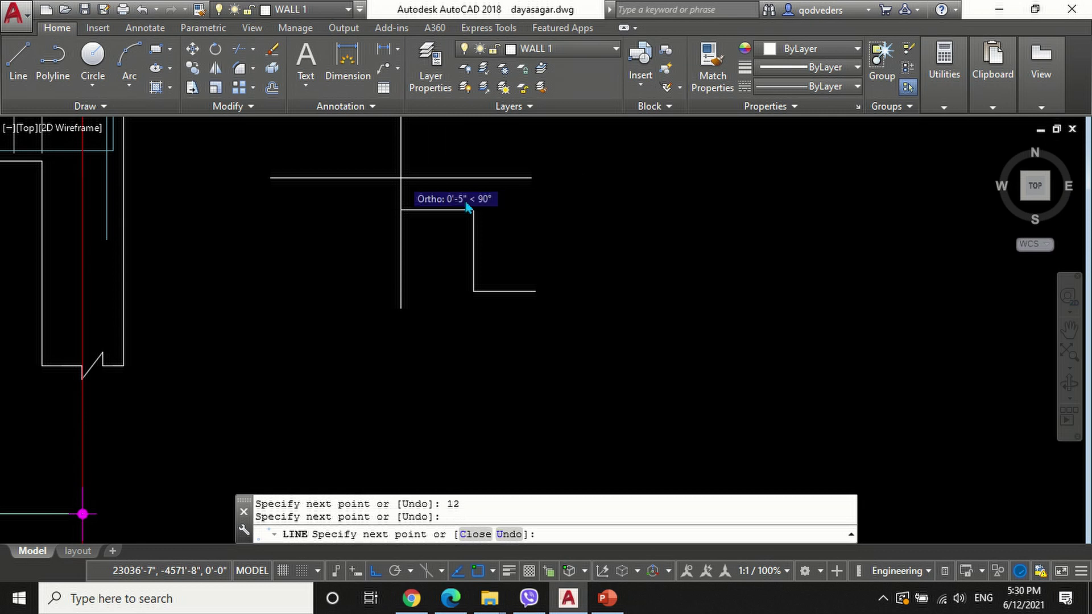
key("Return")
Step: Mirror the 12" side and its short top line about the midpoint of the 9" line, keeping the originals
type("mi")
key("Return")
left_click(480, 237)
left_click(463, 207)
key("Return")
left_click(504, 291)
left_click(530, 217)
key("Return")
Step: Offset the short horizontal line beside the web's upper end 5" upward for the slab's top edge
type("o")
key("Return")
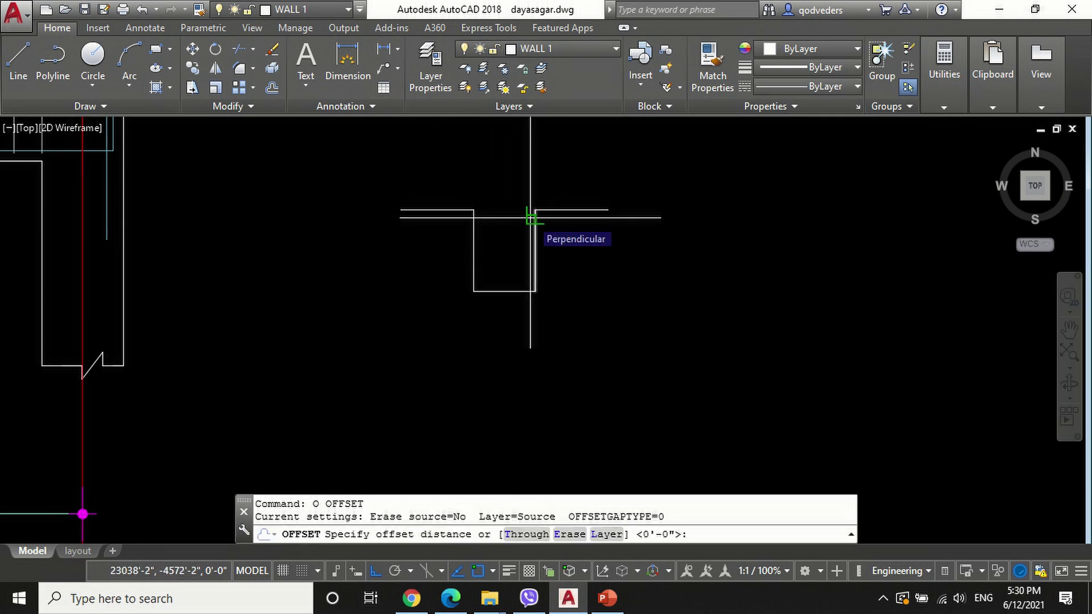
type("5")
key("Return")
left_click(582, 210)
left_click(568, 181)
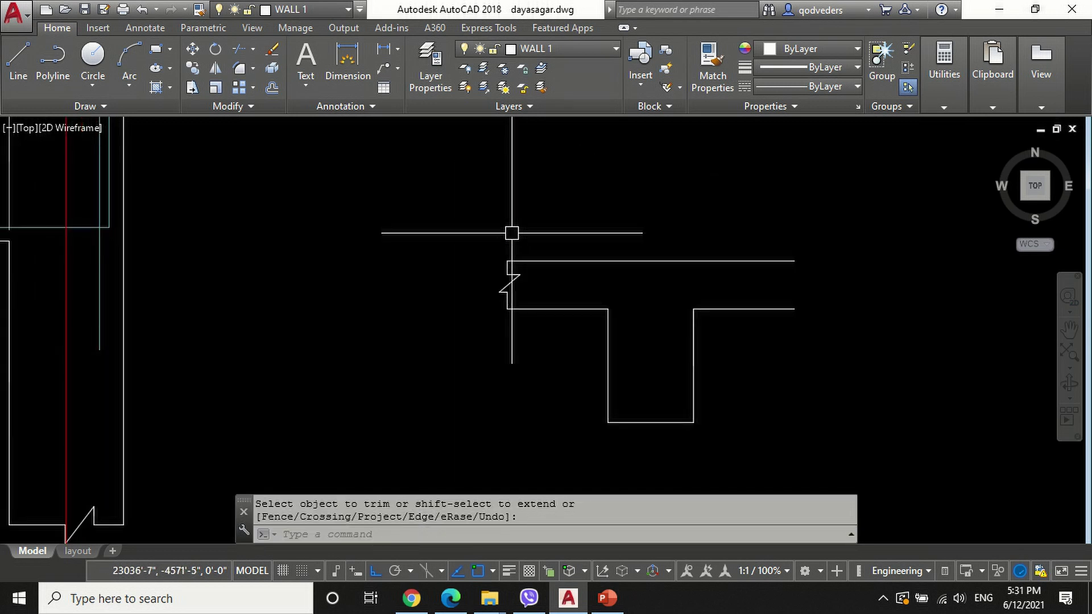
Step: Mirror the break line at the slab's left end about the midpoint of the web's bottom line, keeping the original
type("mi")
key("Return")
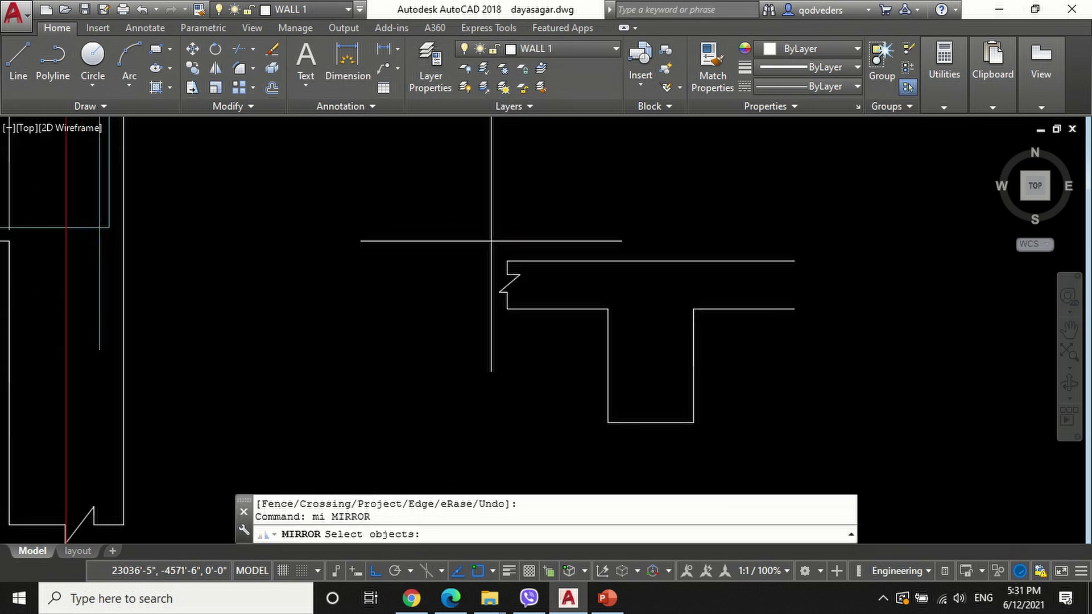
left_click(483, 246)
left_click(518, 342)
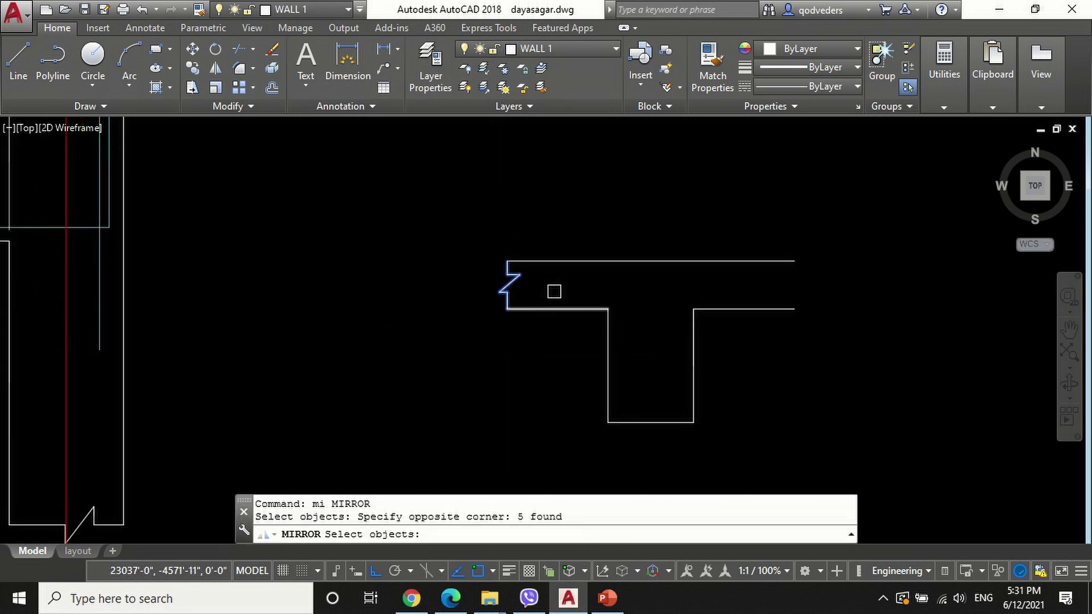
key("Return")
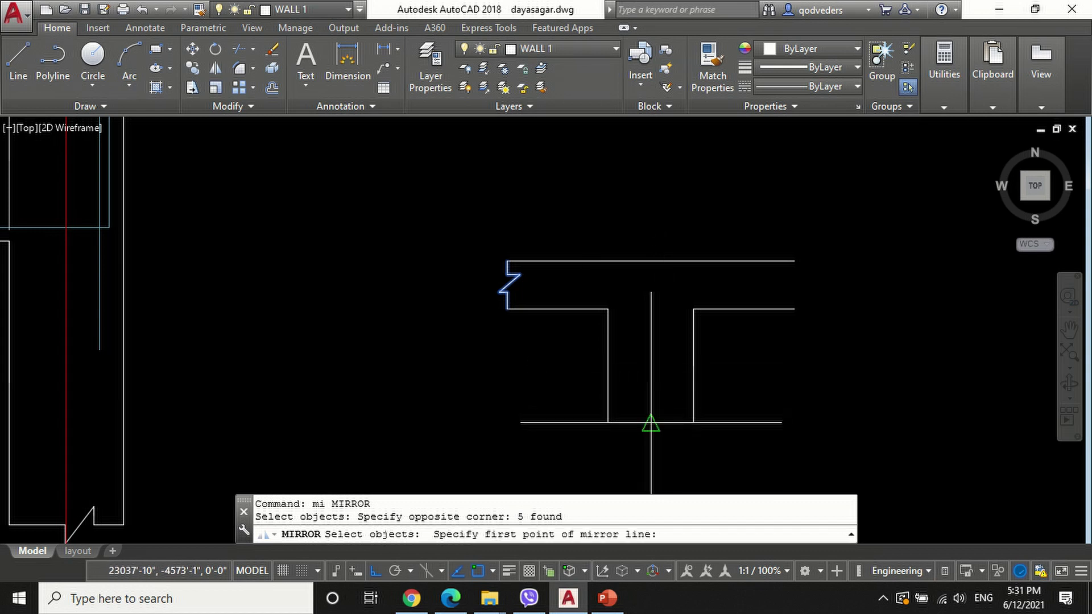
left_click(650, 422)
left_click(644, 203)
key("Return")
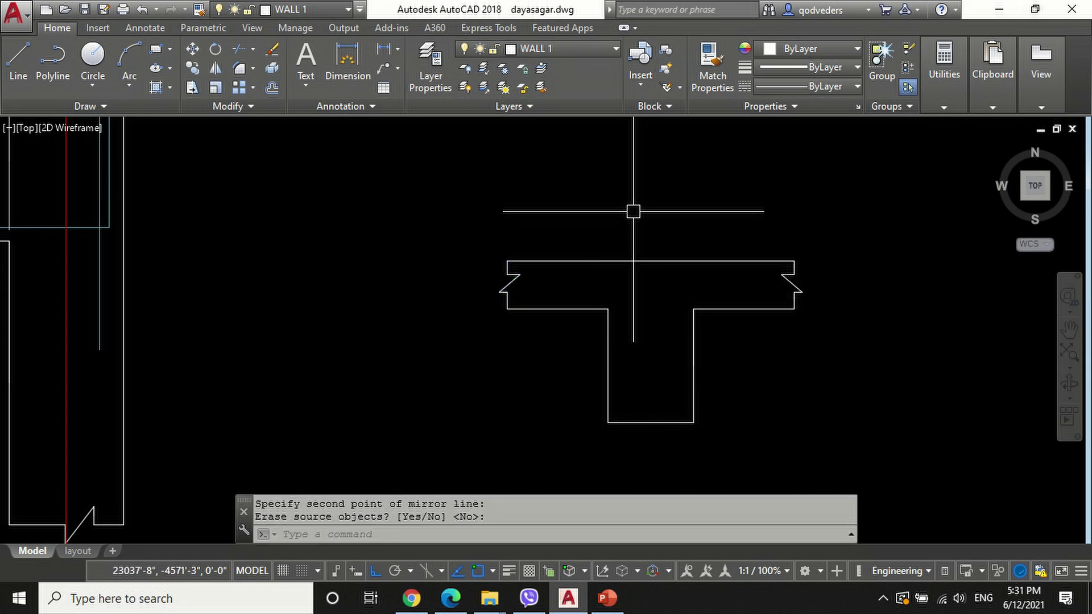
key("Escape")
key("Escape")
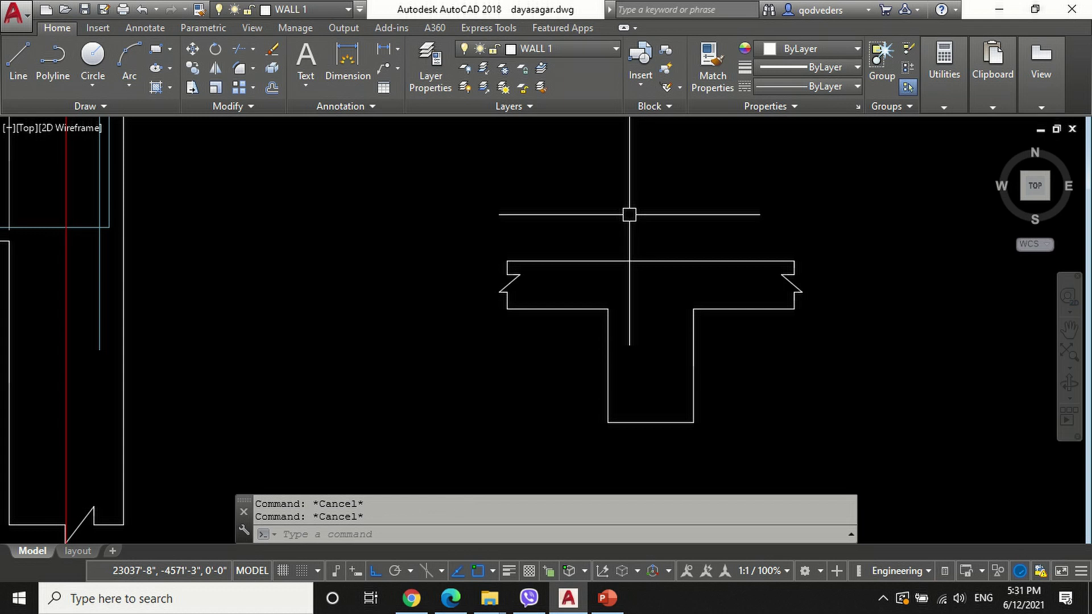
Step: Draw a rectangle from the web's bottom-right corner to the slab's top edge directly above the web's left side
type("rec")
key("Return")
scroll(698, 464, "up", 2)
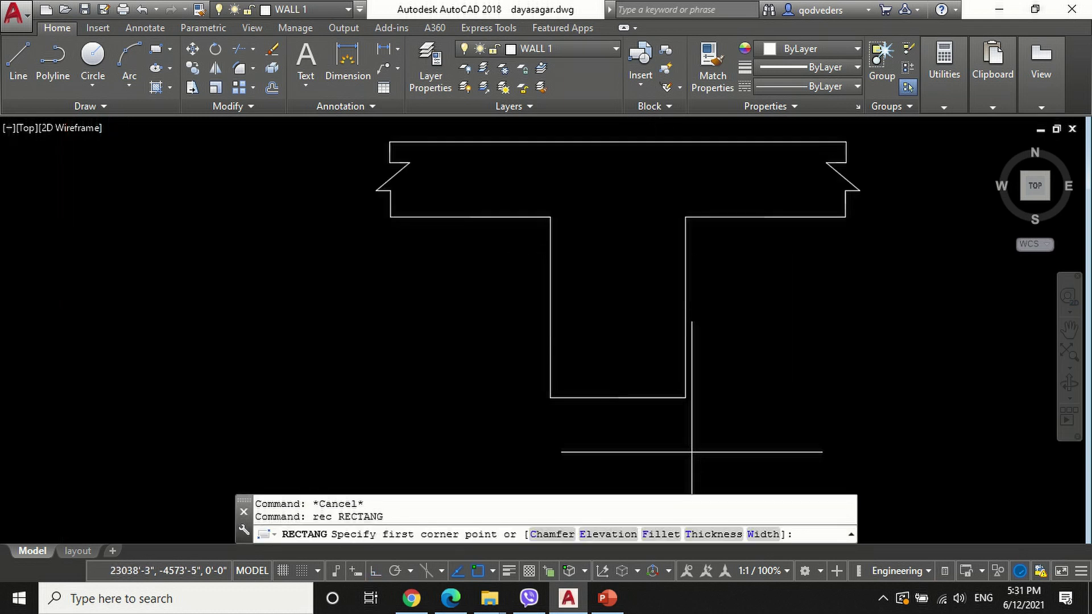
left_click(686, 398)
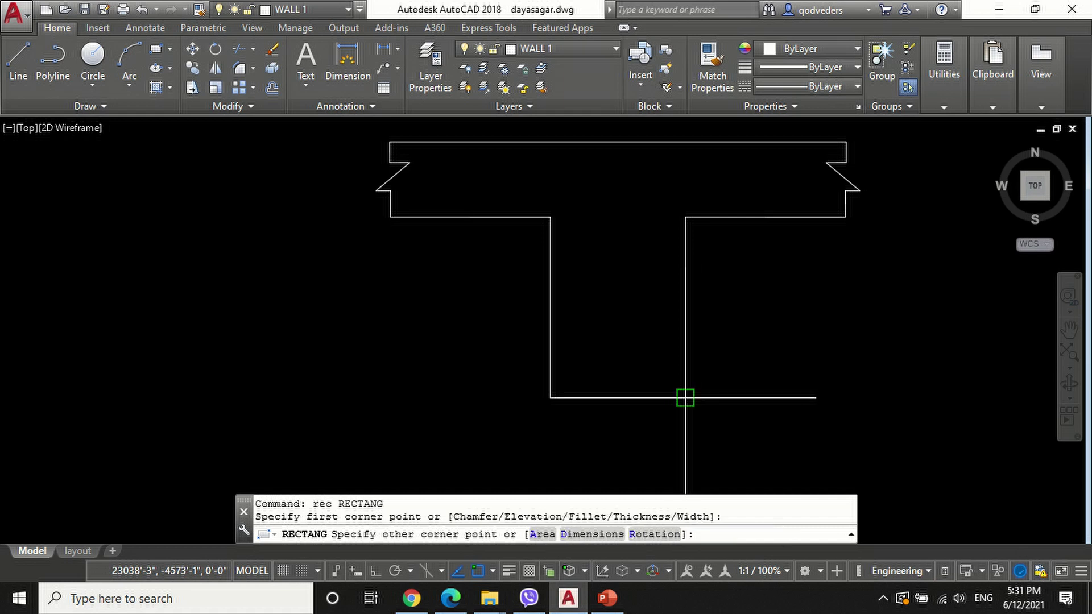
left_click(550, 142)
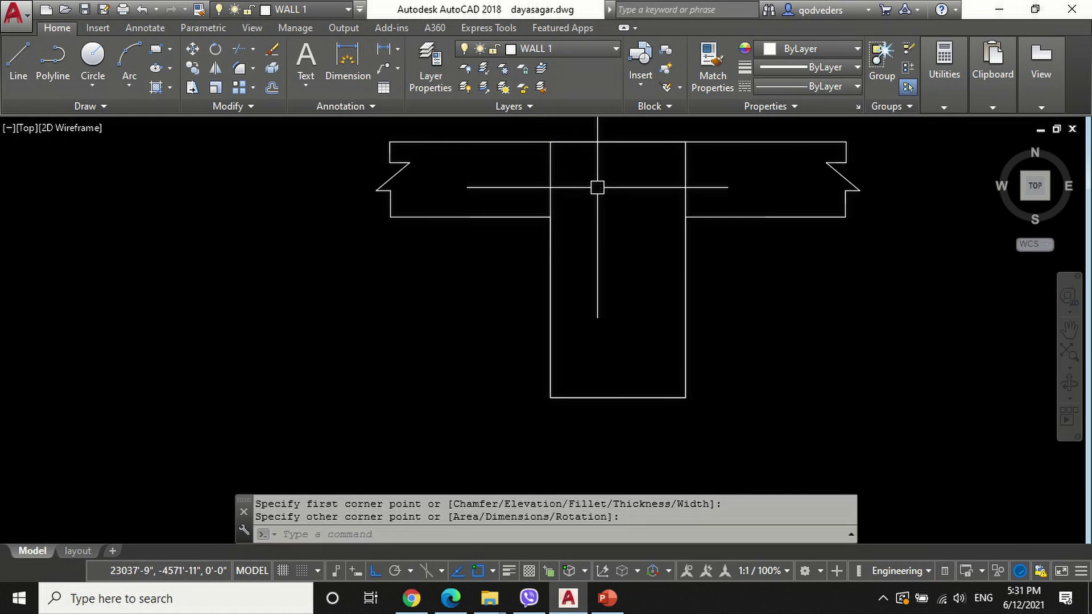
Step: Offset the beam rectangle 1.5" inward to form the stirrup outline
type("o")
key("Return")
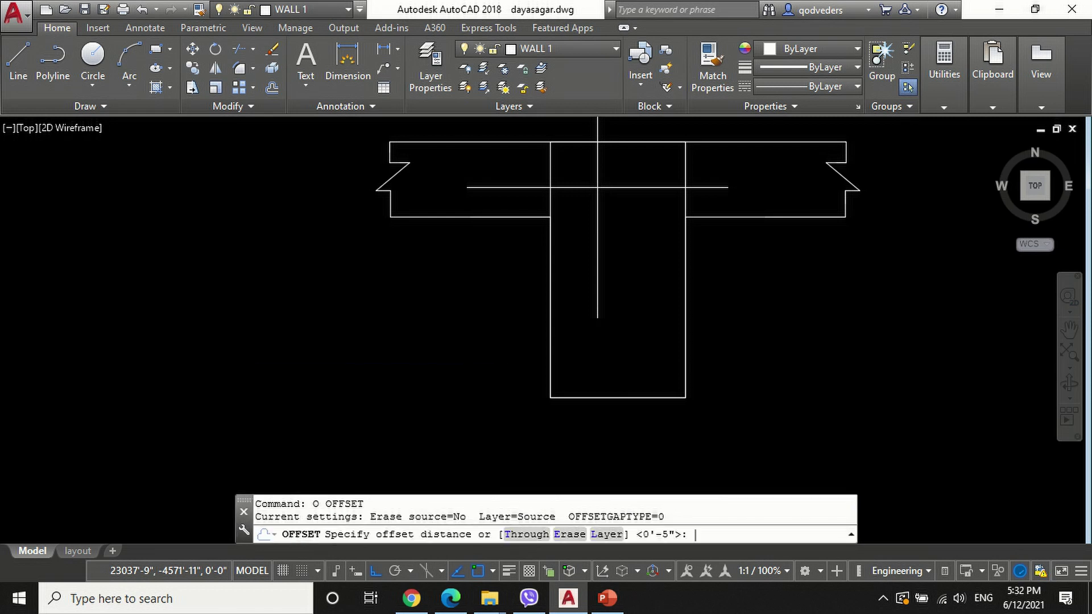
key("Return")
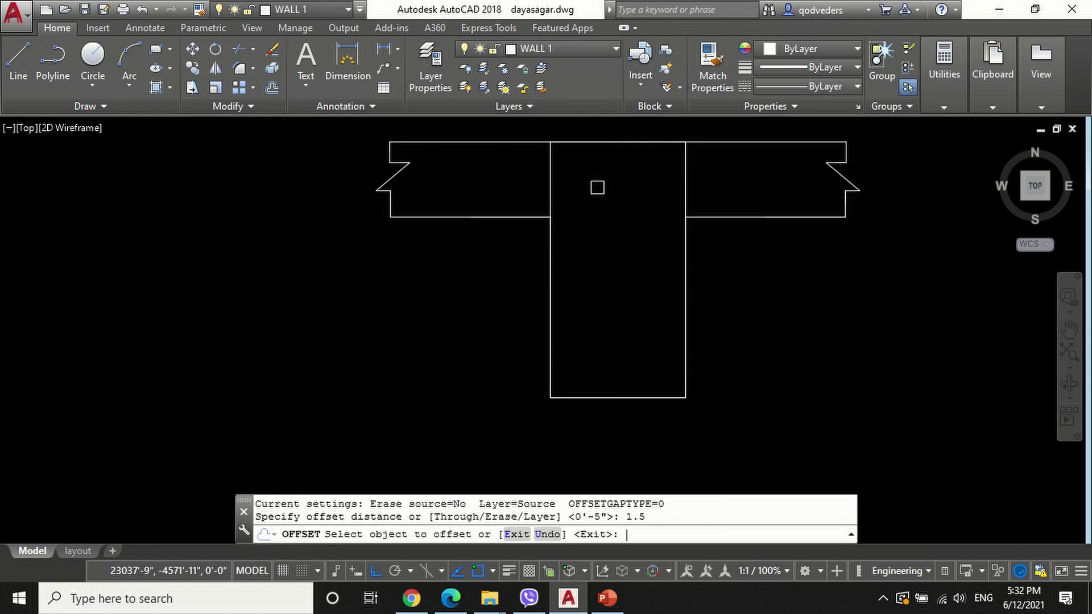
left_click(686, 178)
left_click(597, 217)
key("Escape")
Step: Erase the outer construction rectangle, leaving the inner stirrup outline
left_click(549, 167)
type("e")
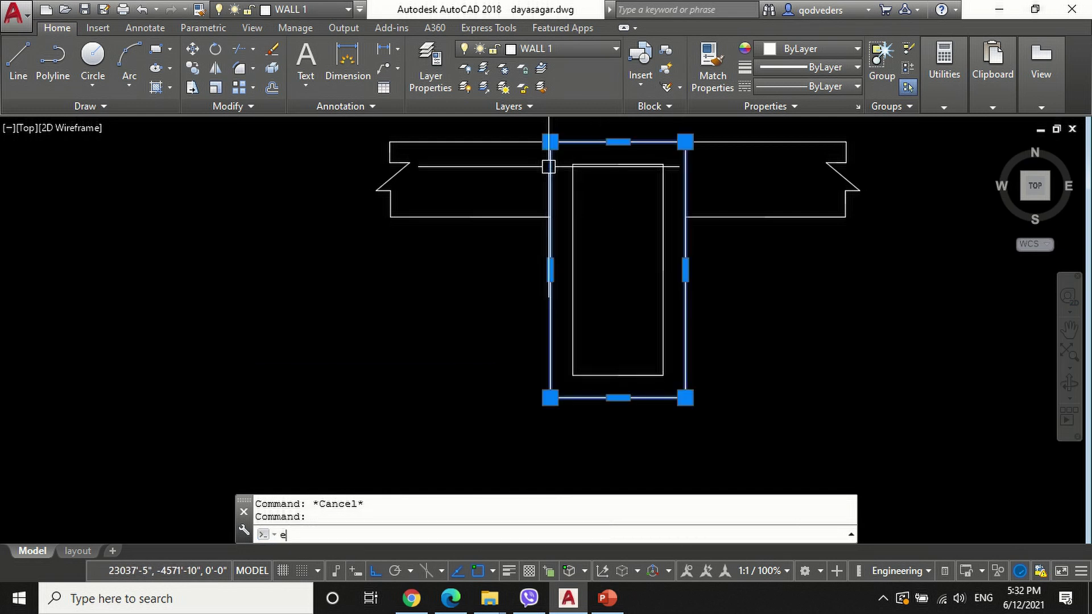
key("Return")
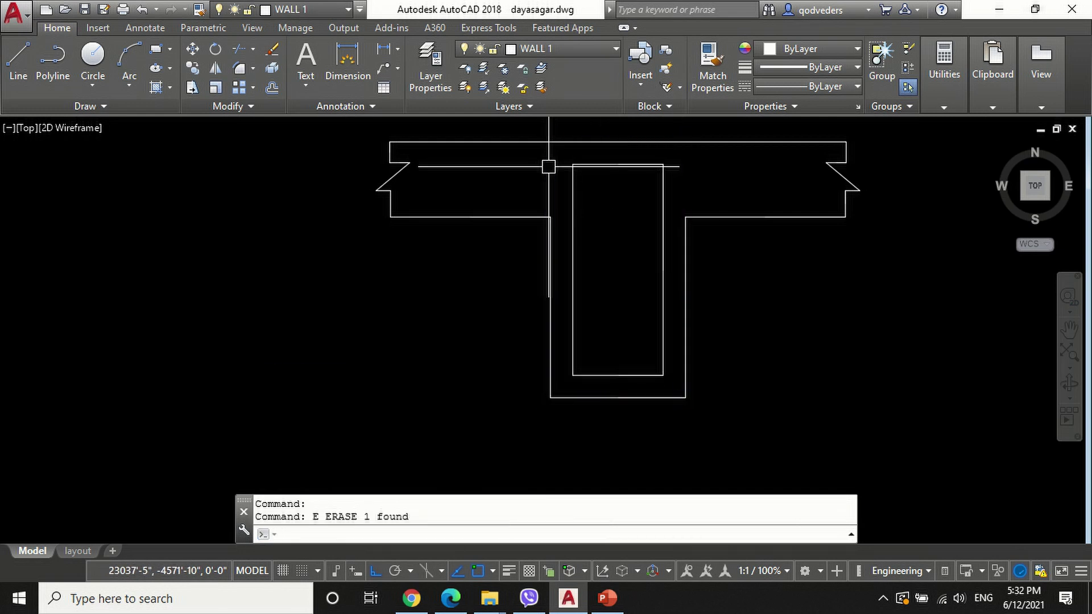
key("Escape")
Step: Draw a tangent-tangent-radius circle of radius 0.3" in the stirrup's top-left corner, touching its top and left sides
type("c")
key("Return")
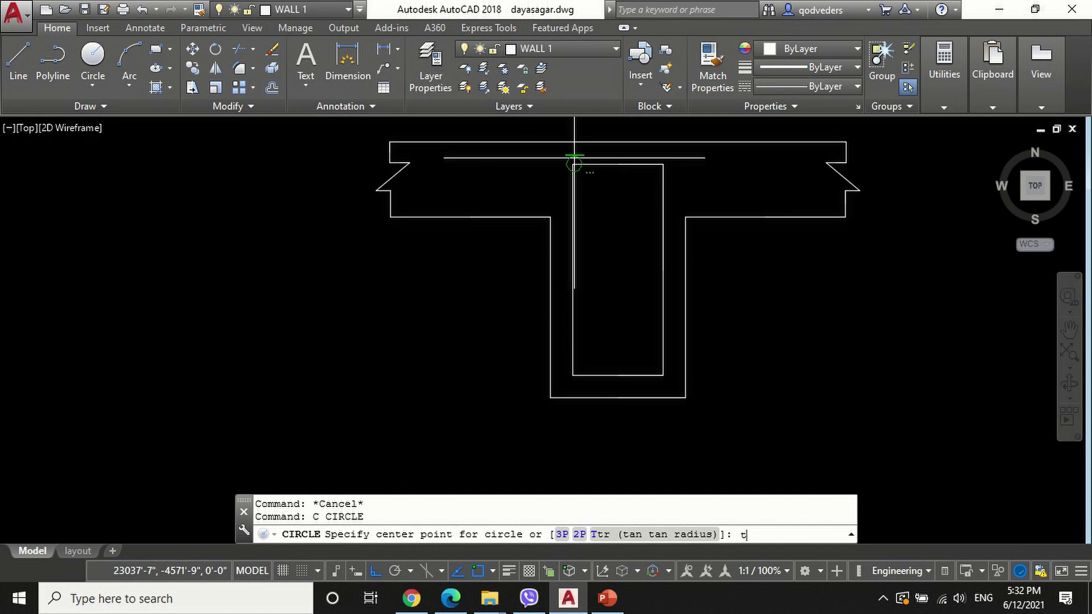
key("Return")
scroll(574, 158, "up", 3)
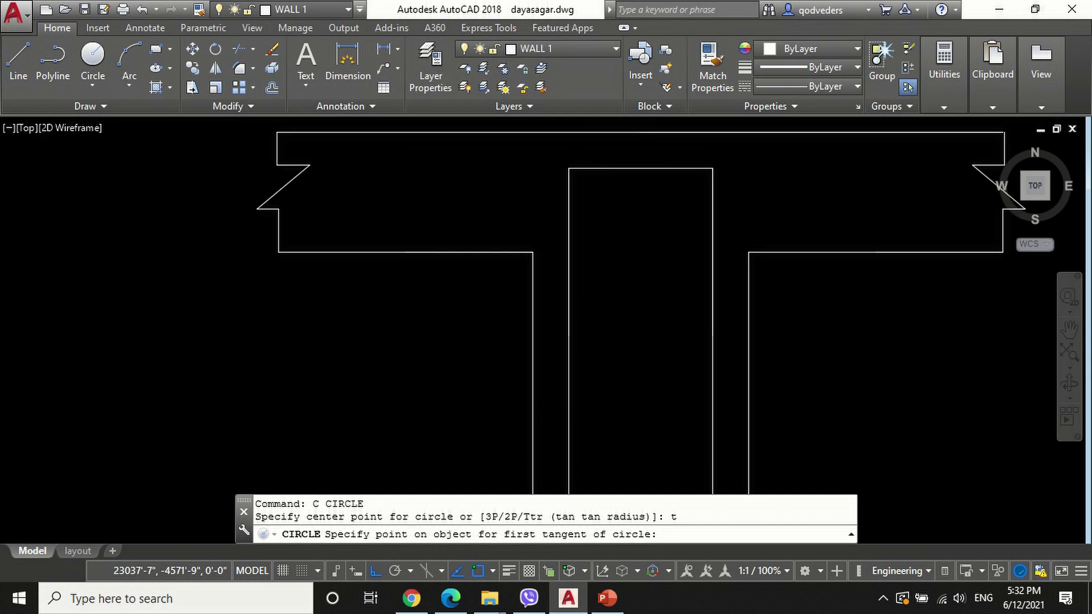
left_click(577, 174)
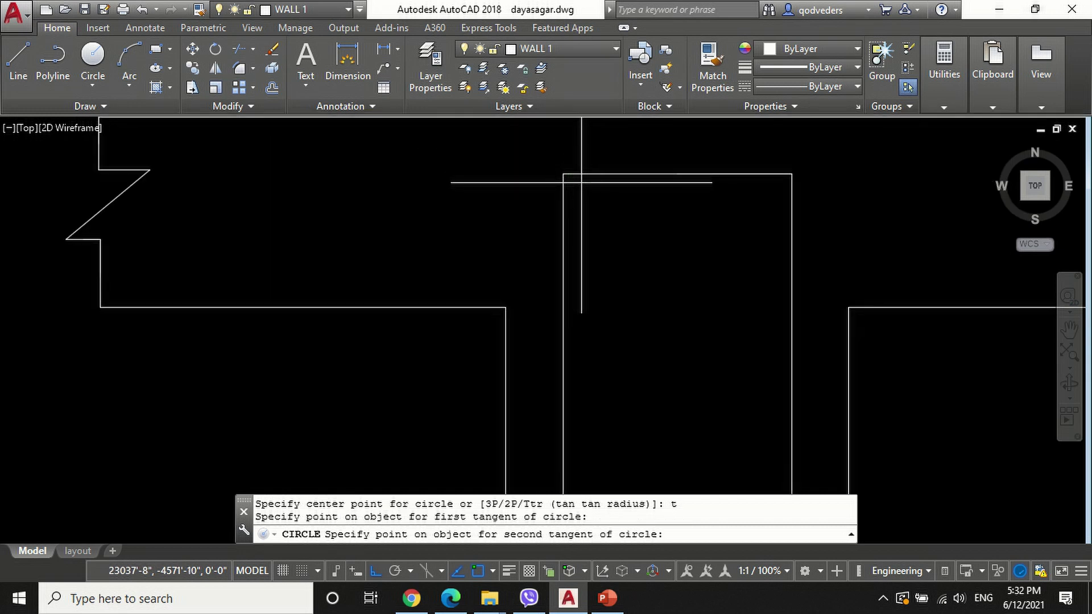
left_click(567, 199)
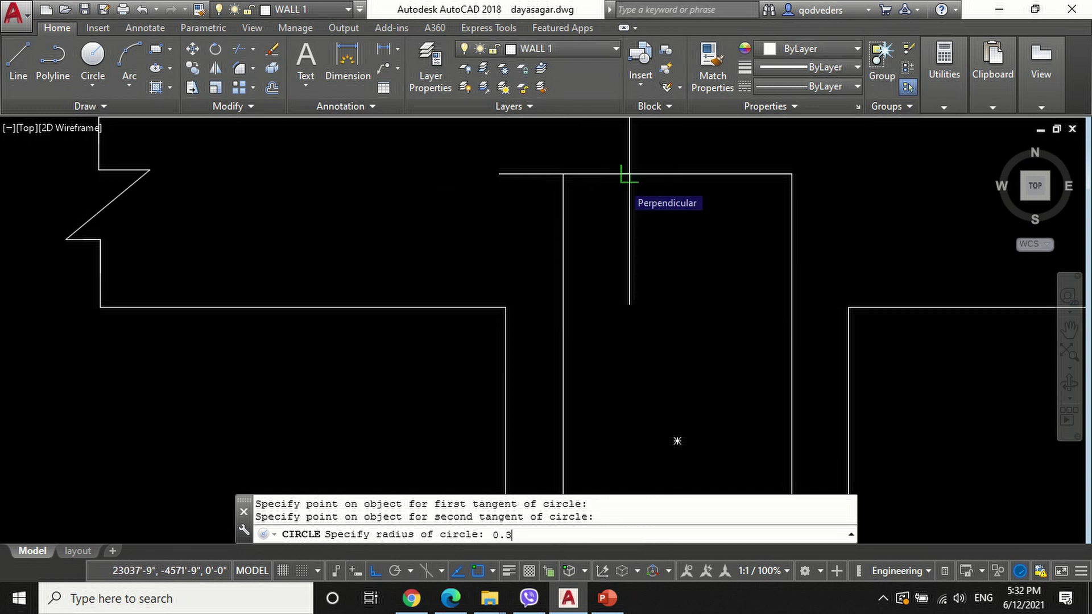
type("0.3")
key("Return")
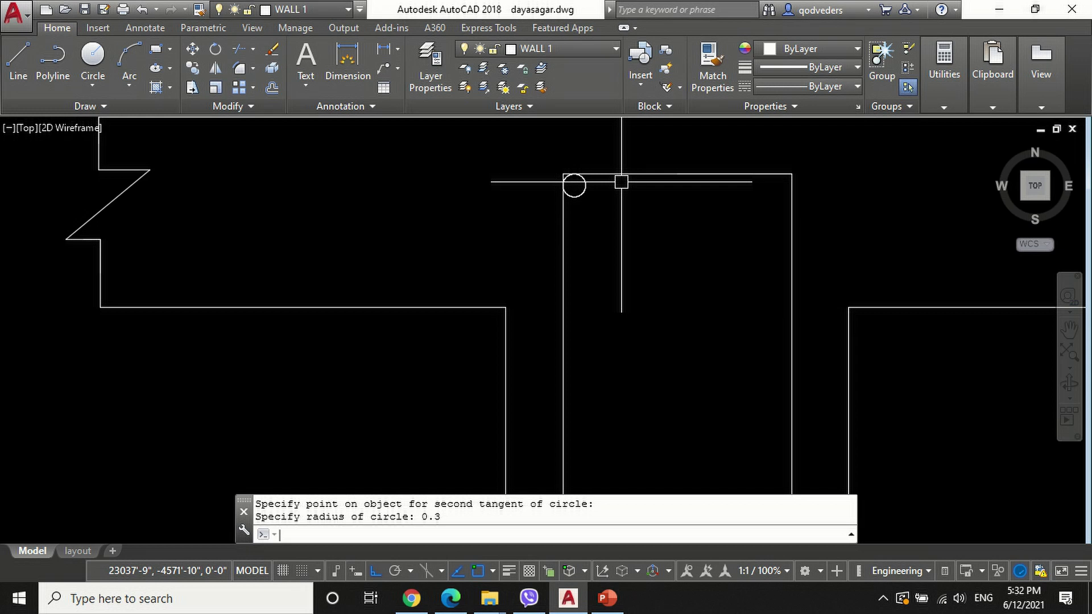
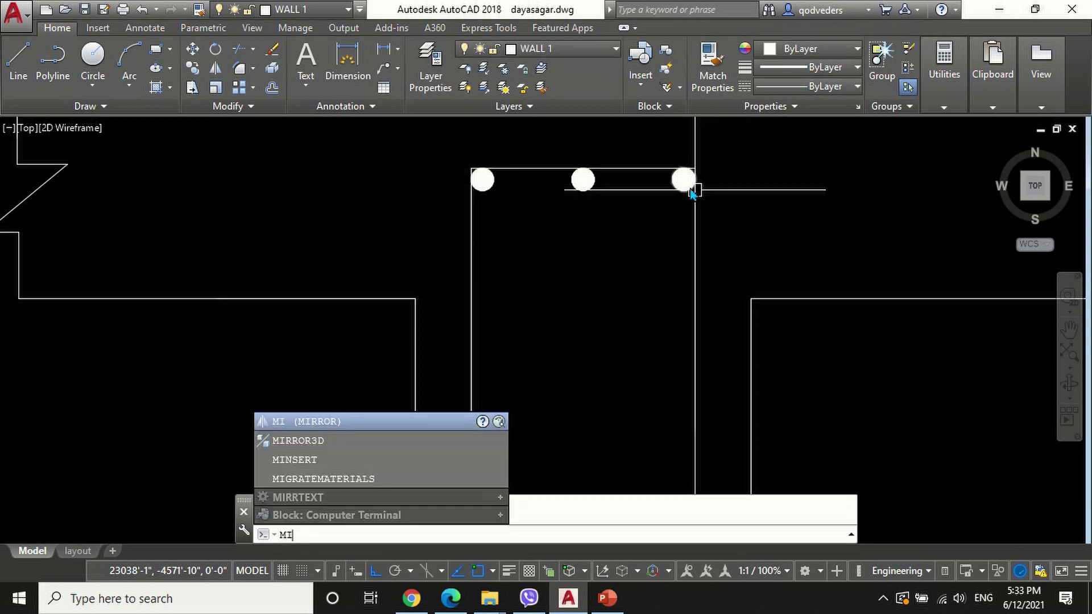
Step: Mirror the three filled top bars to the stirrup's bottom about its mid-height, keeping the originals
key("Return")
left_click(457, 151)
left_click(810, 200)
scroll(729, 180, "down", 4)
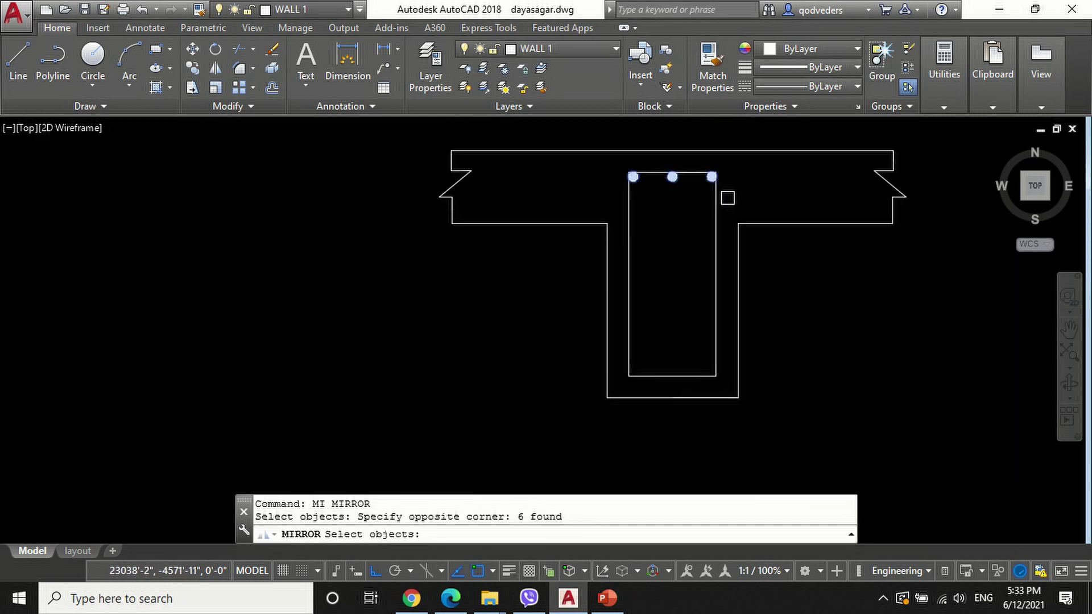
left_click(718, 263)
left_click(390, 226)
key("Return")
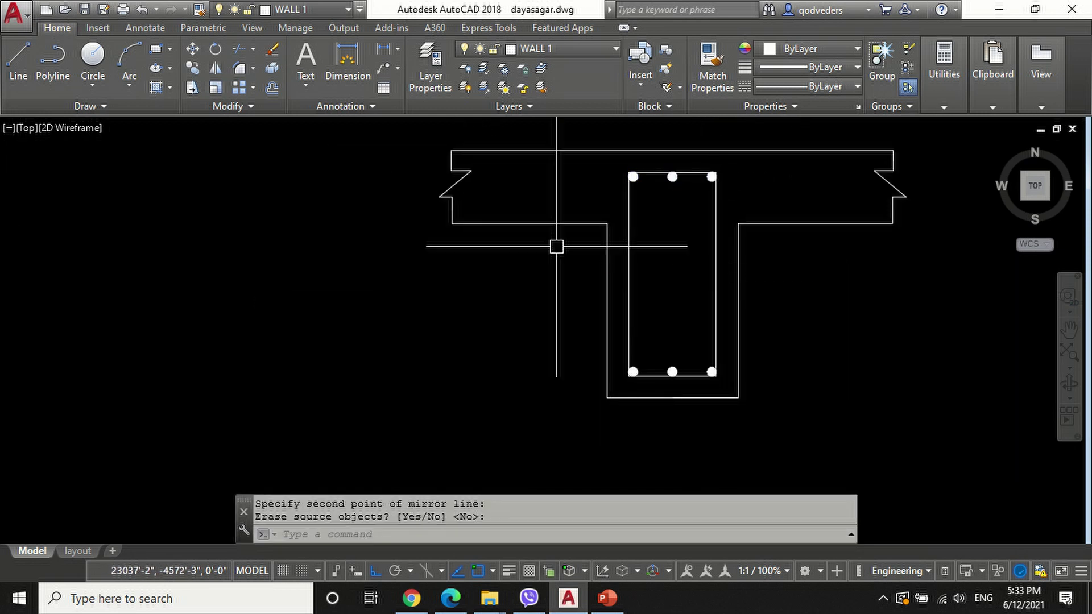
Step: Copy the two top corner bars 2" straight down inside the stirrup
type("co")
key("Return")
scroll(671, 164, "up", 4)
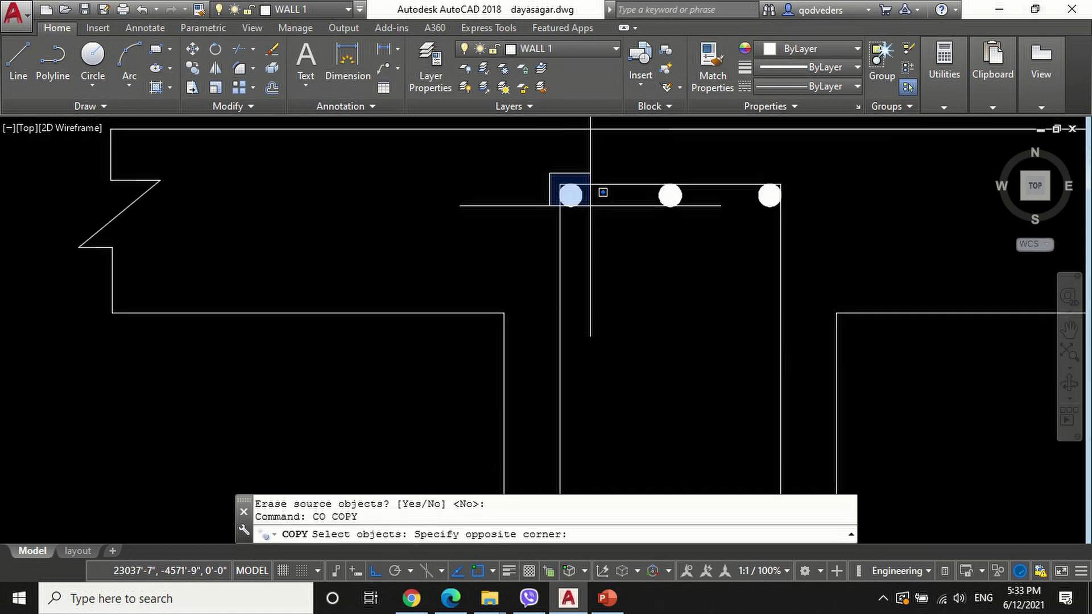
left_click(614, 219)
left_click(806, 212)
scroll(775, 188, "down", 1)
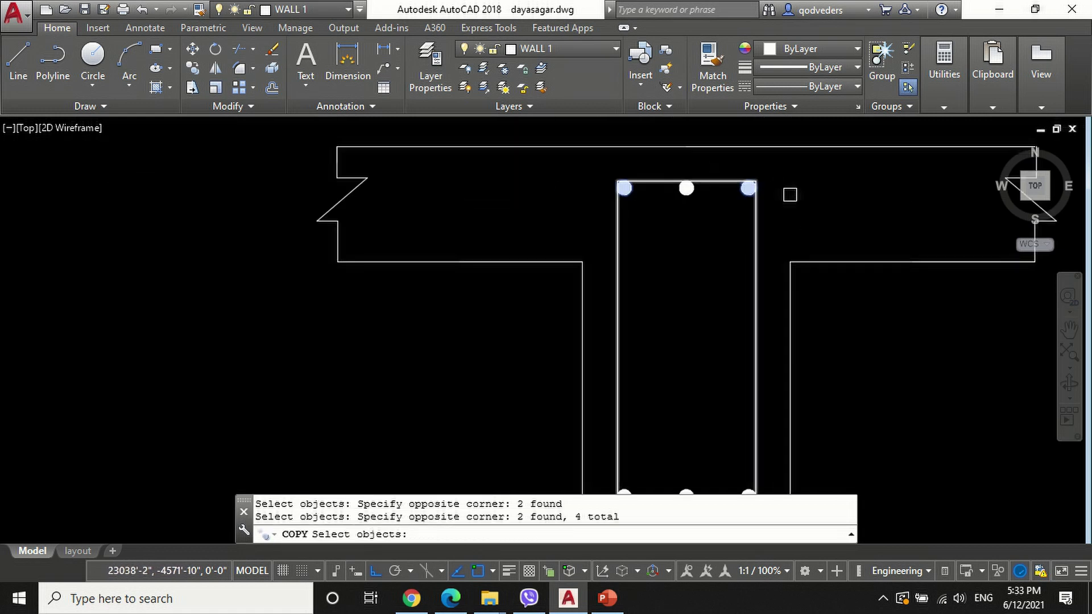
scroll(809, 187, "up", 1)
key("Return")
left_click(869, 177)
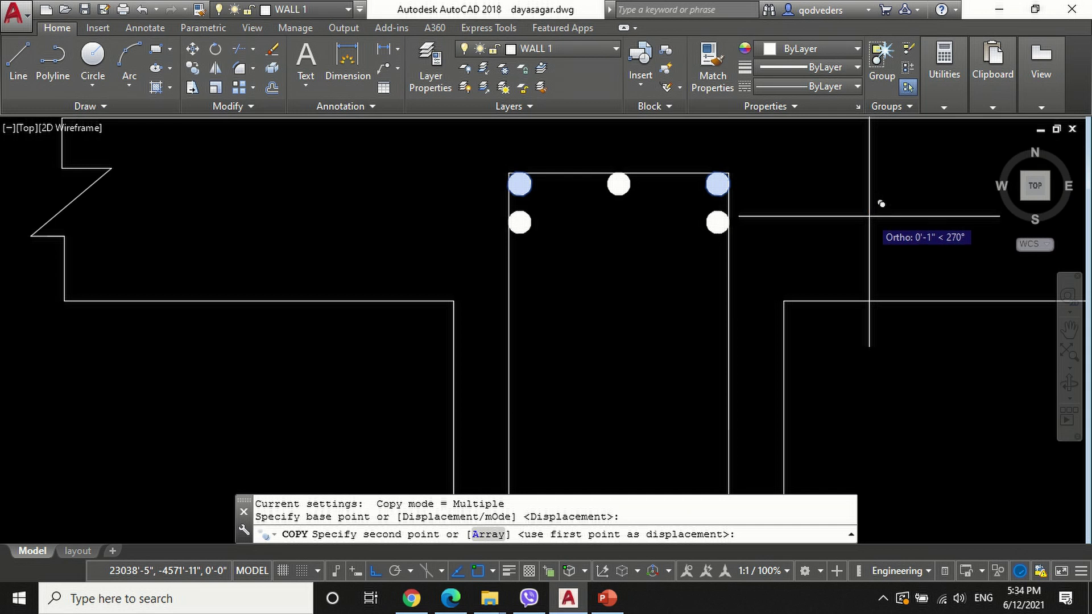
key("Return")
scroll(629, 232, "down", 2)
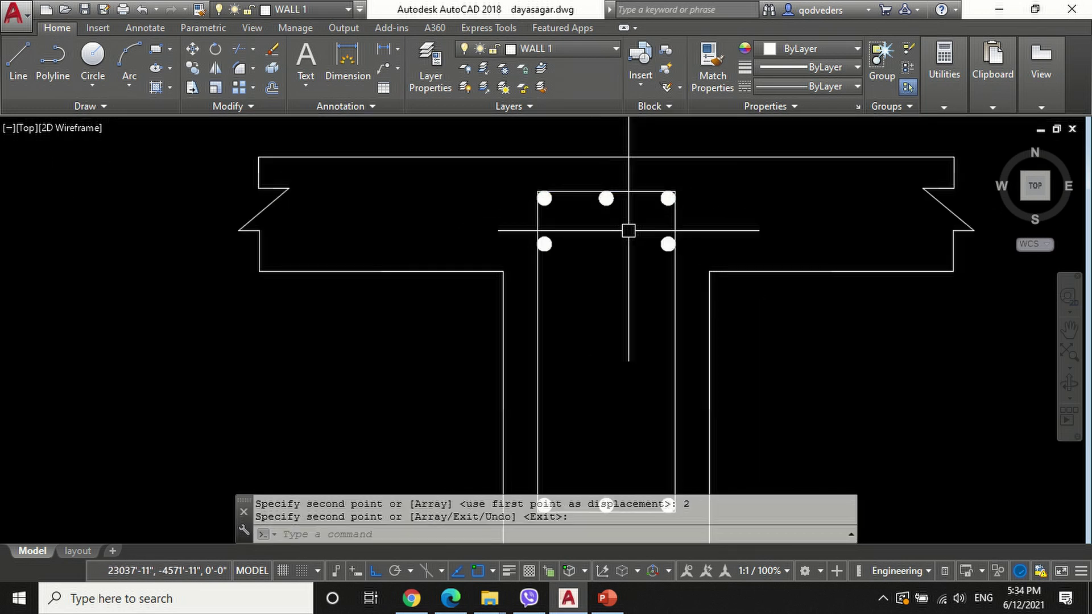
key("Escape")
key("Escape")
Step: Fillet the stirrup's two top corners with a 0.3" radius
type("f")
key("Return")
scroll(584, 220, "up", 4)
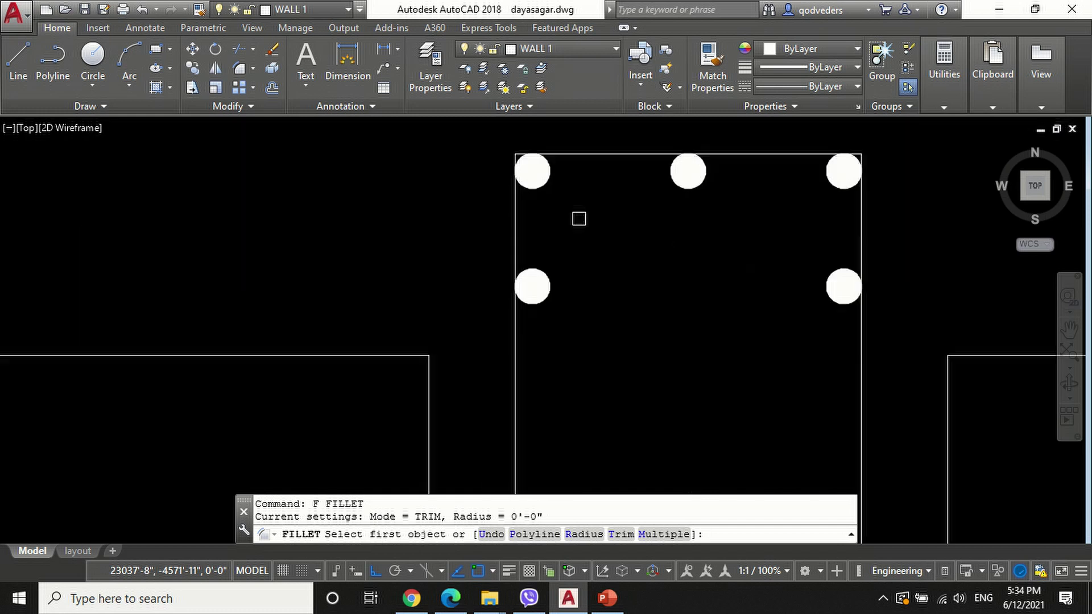
type("r")
key("Return")
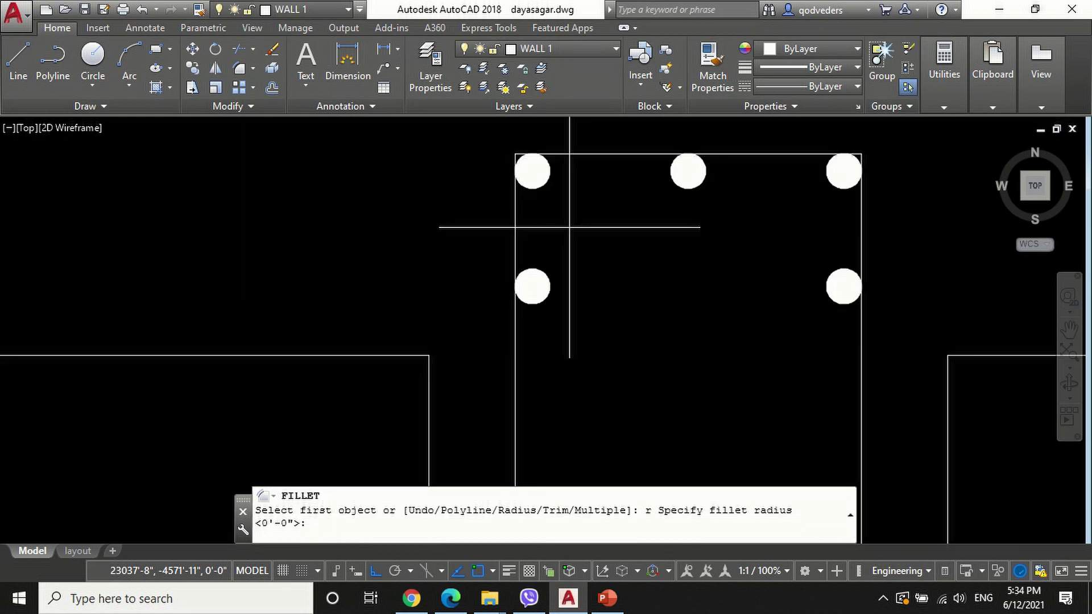
key("Return")
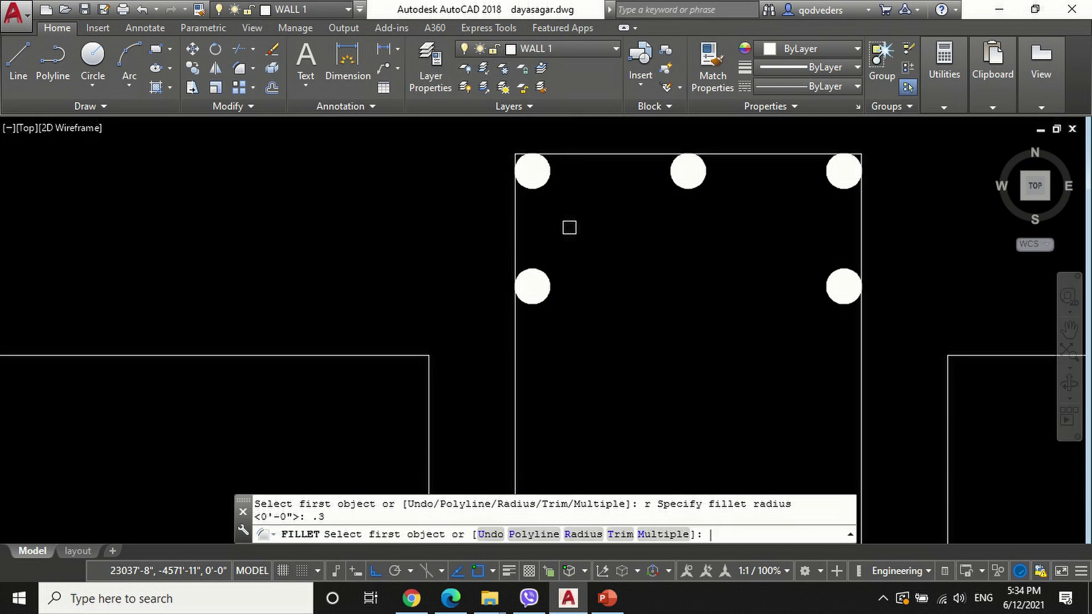
left_click(593, 160)
left_click(514, 222)
key("Return")
left_click(856, 221)
scroll(764, 246, "down", 3)
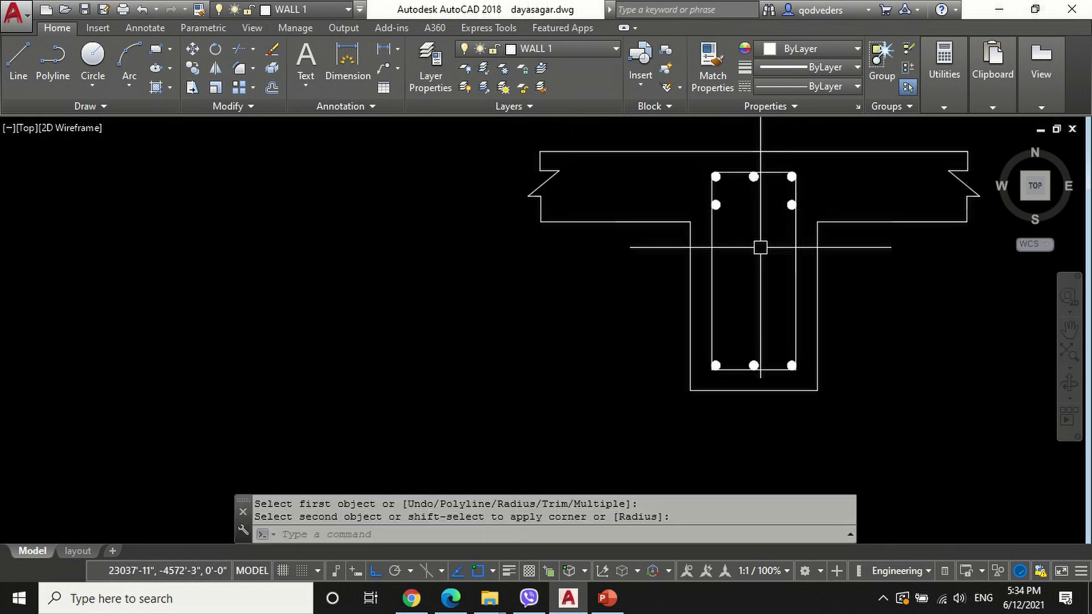
Step: Fillet the stirrup's two bottom corners with the same radius
scroll(774, 367, "up", 3)
left_click(774, 367)
key("Return")
left_click(821, 310)
left_click(711, 367)
key("Return")
left_click(656, 375)
left_click(604, 319)
scroll(653, 312, "down", 4)
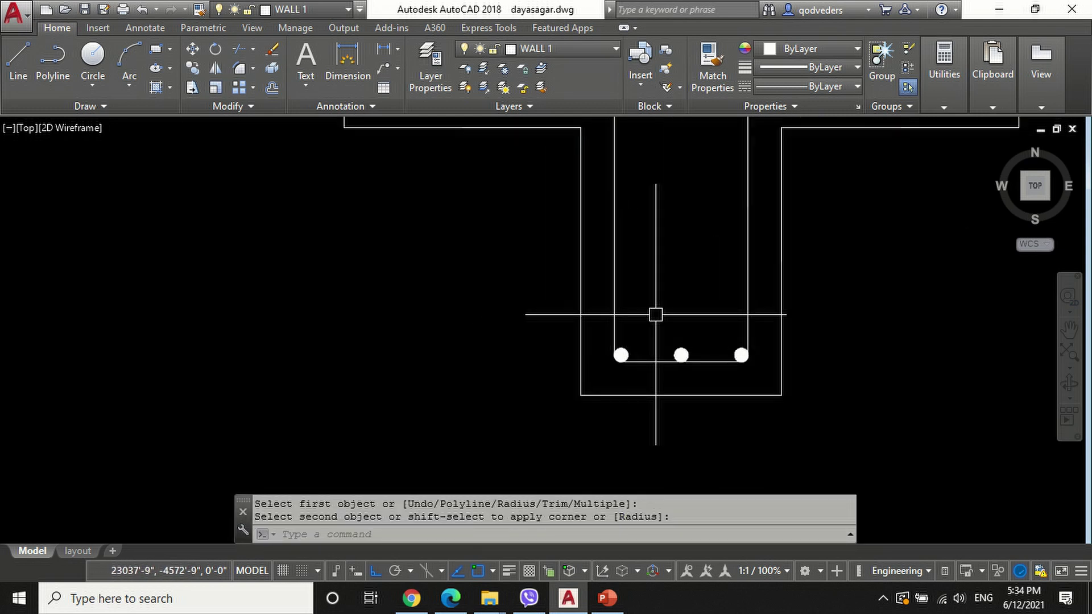
key("Return")
Step: Copy the stirrup's top-left filled bar, outline and fill together, to an empty spot right of the cross-section
scroll(637, 141, "up", 5)
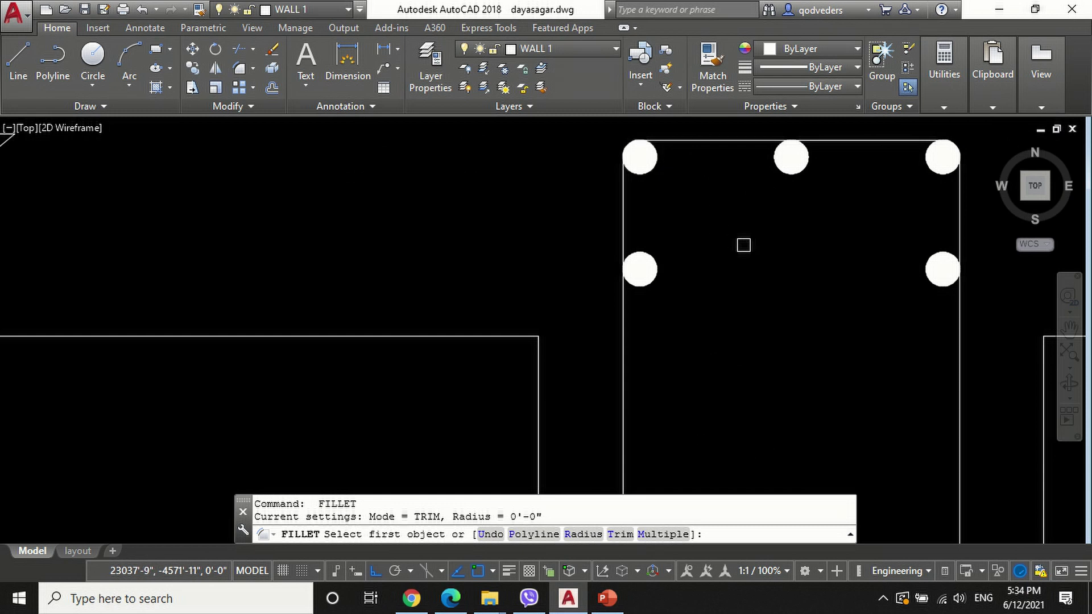
type("co")
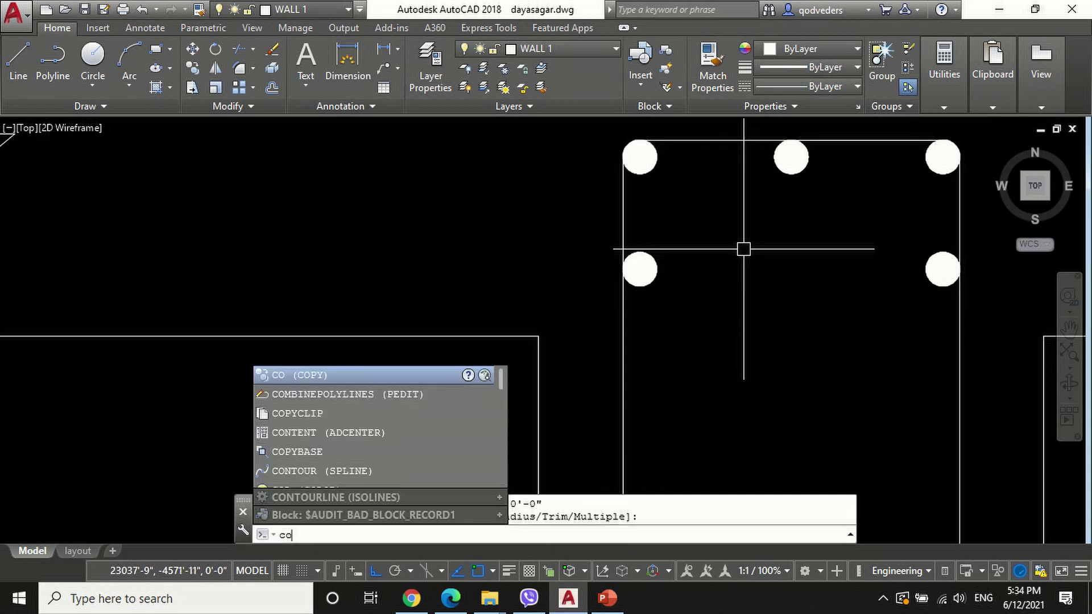
key("Return")
scroll(680, 177, "up", 2)
left_click(620, 156)
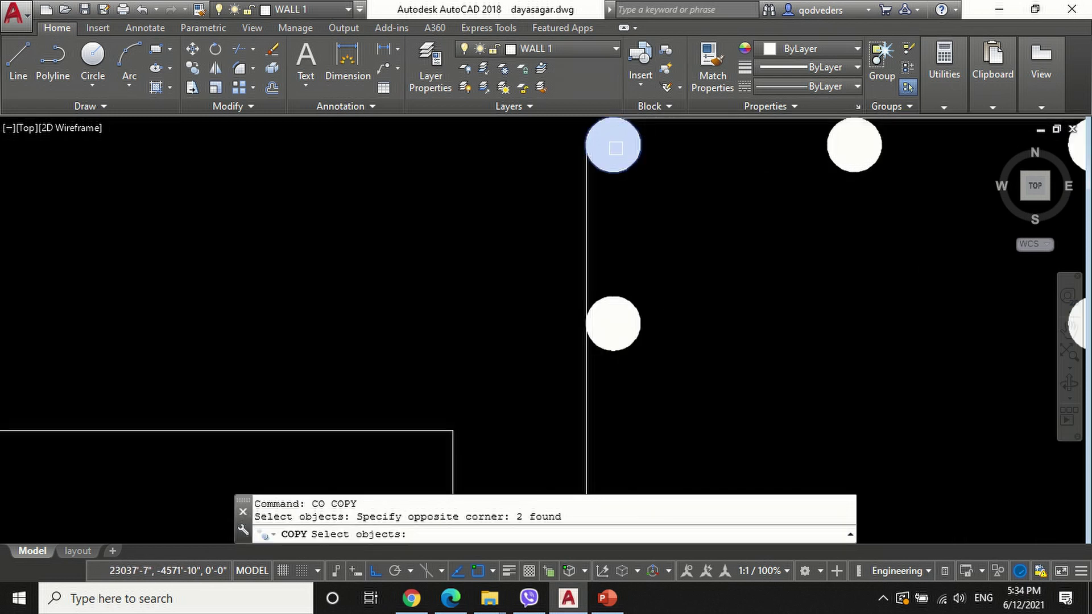
key("Return")
left_click(615, 148)
scroll(614, 148, "down", 5)
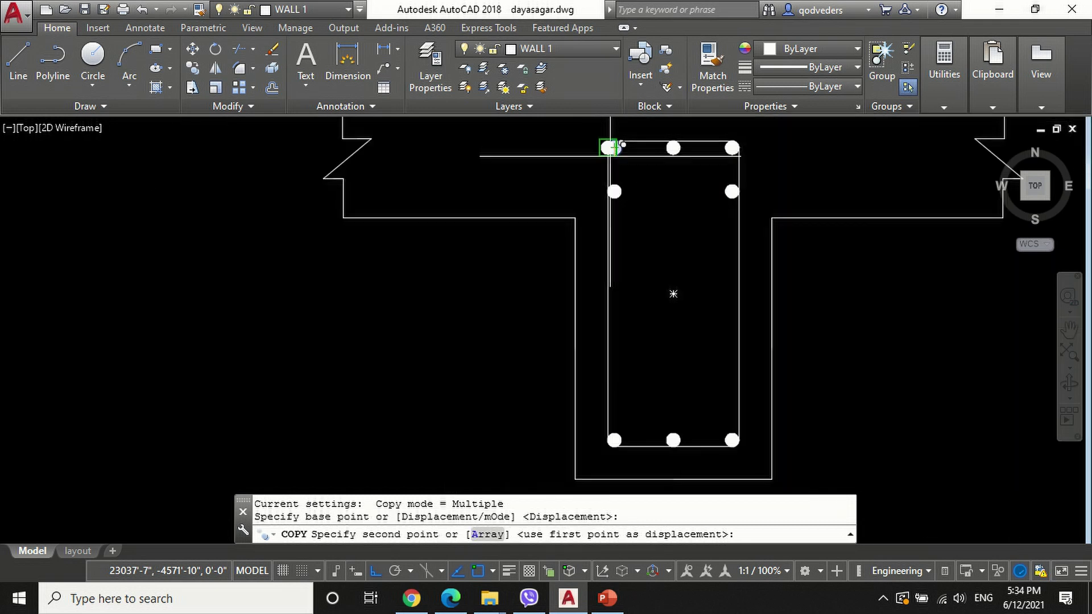
scroll(633, 188, "down", 1)
scroll(604, 264, "down", 1)
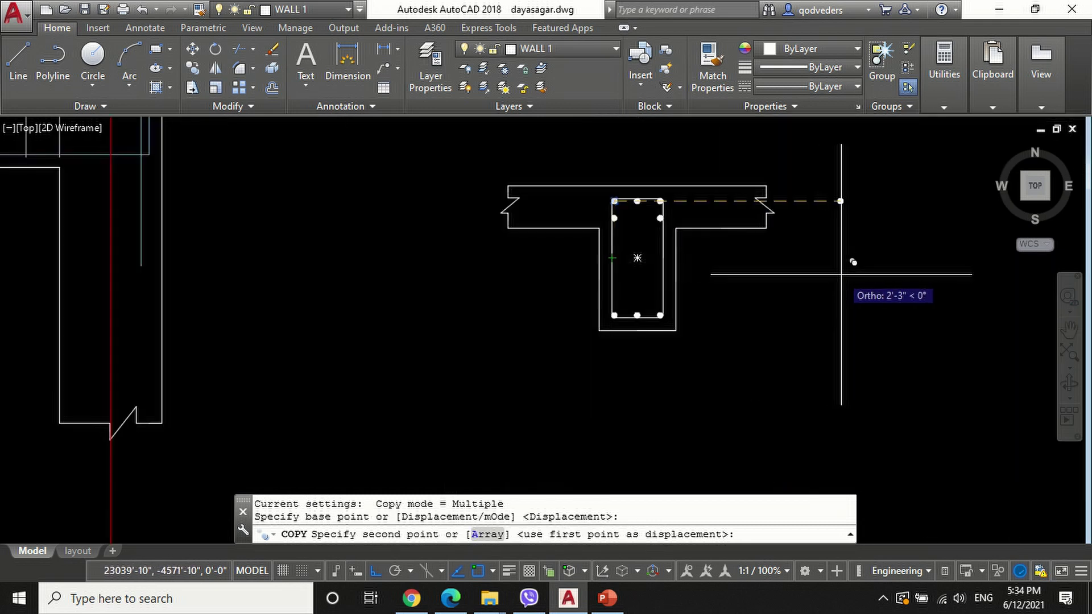
scroll(833, 282, "up", 3)
key("F8")
left_click(734, 290)
scroll(729, 298, "up", 2)
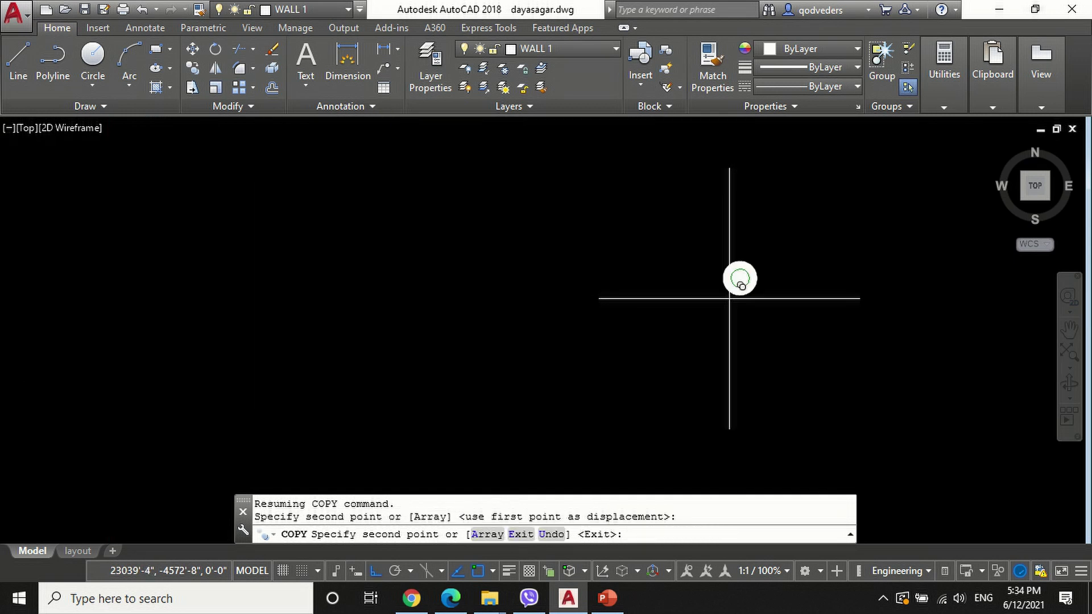
key("Escape")
key("Escape")
Step: Draw a 2" horizontal line running right from the top of the copied bar
scroll(733, 296, "up", 6)
type("l")
key("Return")
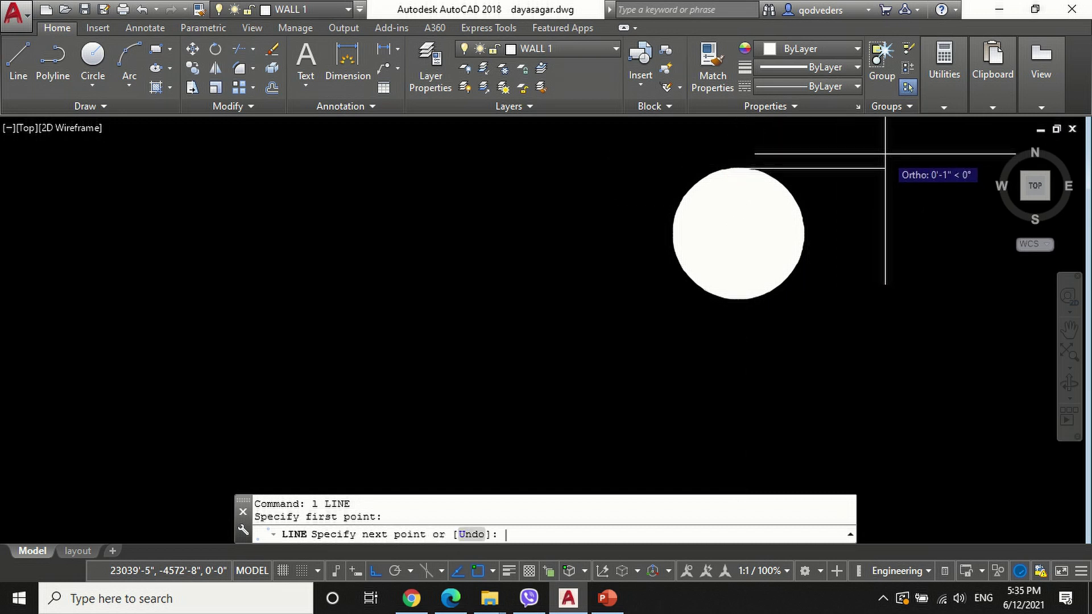
type("2")
key("Return")
scroll(853, 170, "down", 4)
key("Return")
Step: Draw a parallel 2" horizontal line running right from the bottom of the copied bar
scroll(819, 244, "up", 3)
key("Return")
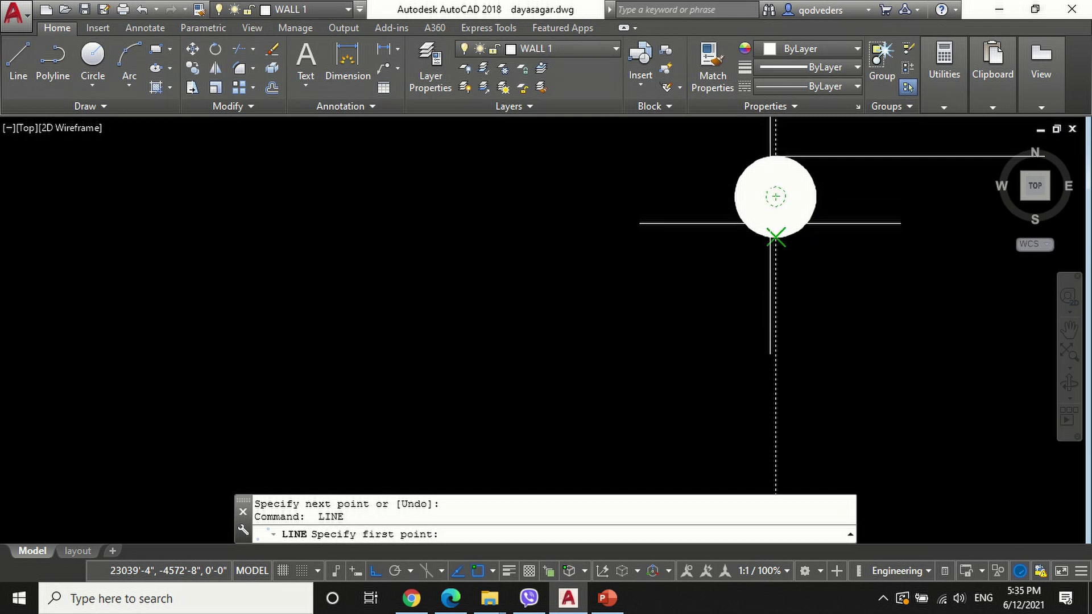
scroll(776, 238, "down", 4)
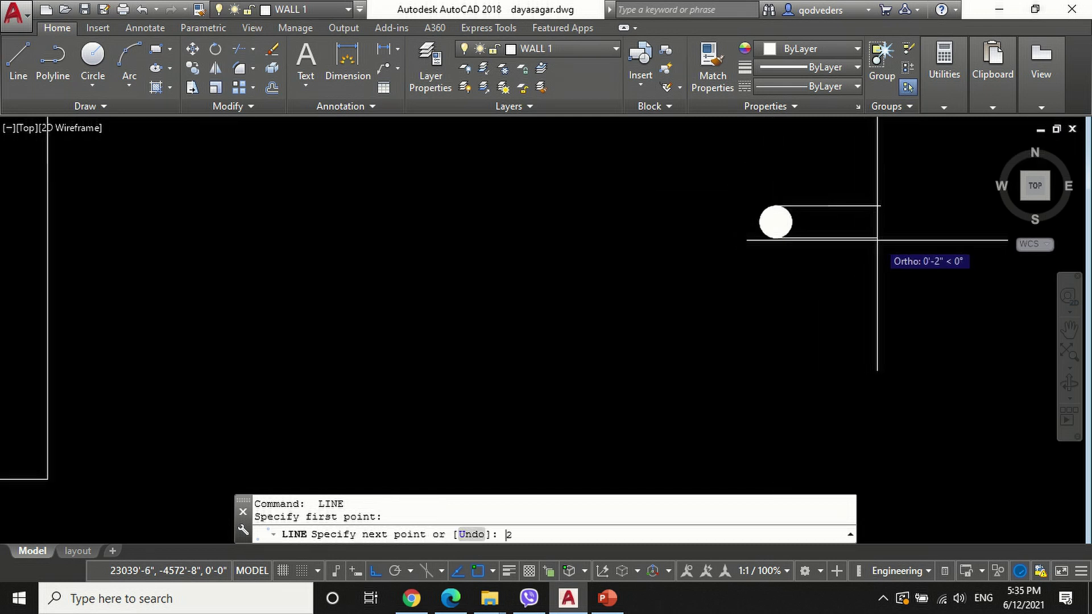
type("2")
key("Return")
scroll(793, 227, "up", 2)
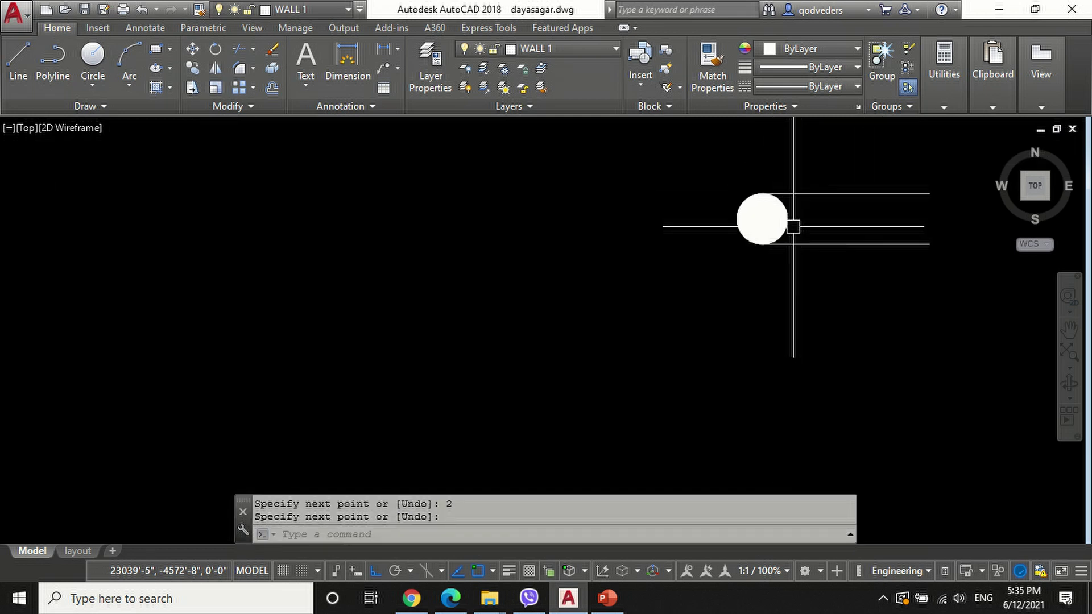
key("Return")
Step: Erase the copied bar's solid fill and trim away the half circle between the two lines
type("e")
key("Return")
key("Return")
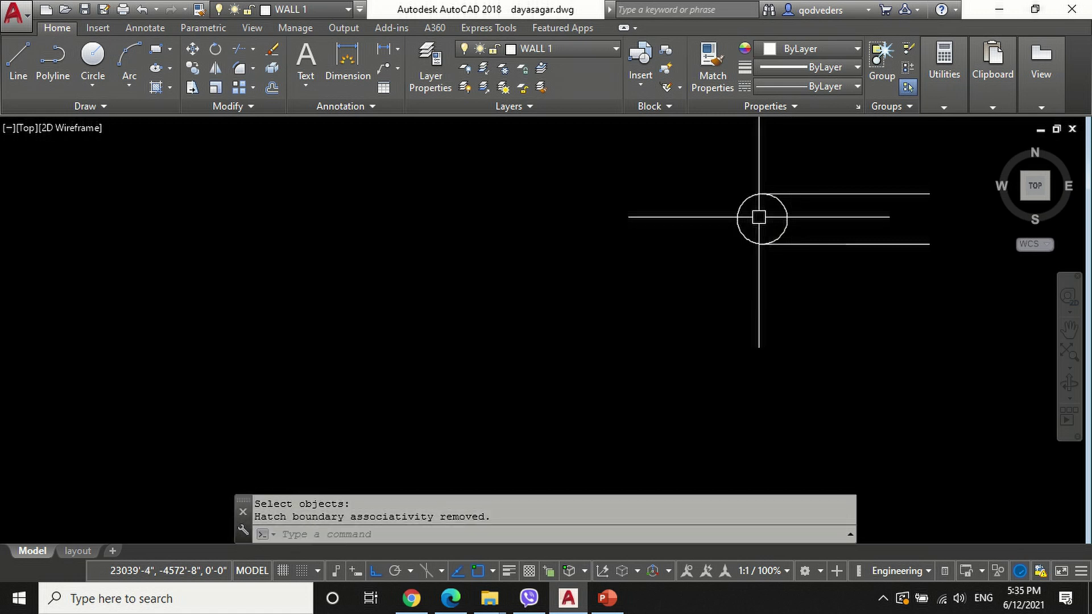
type("tr")
key("Return")
key("Return")
key("Return")
Step: Join the two lines and the remaining half circle into a single hook polyline
type("j")
key("Return")
left_click(781, 193)
left_click(745, 206)
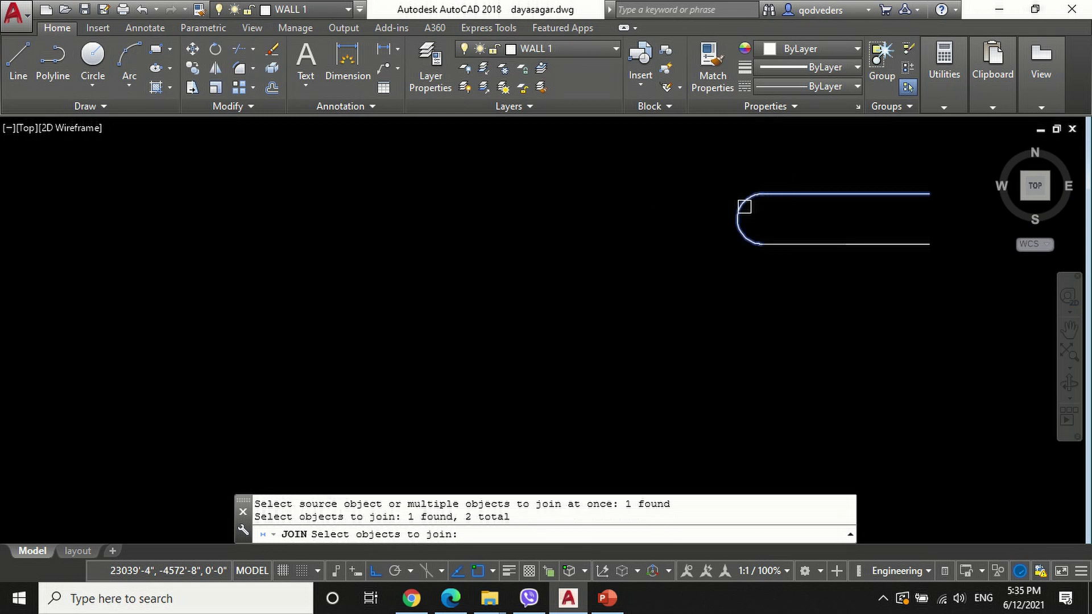
key("Return")
left_click(762, 244)
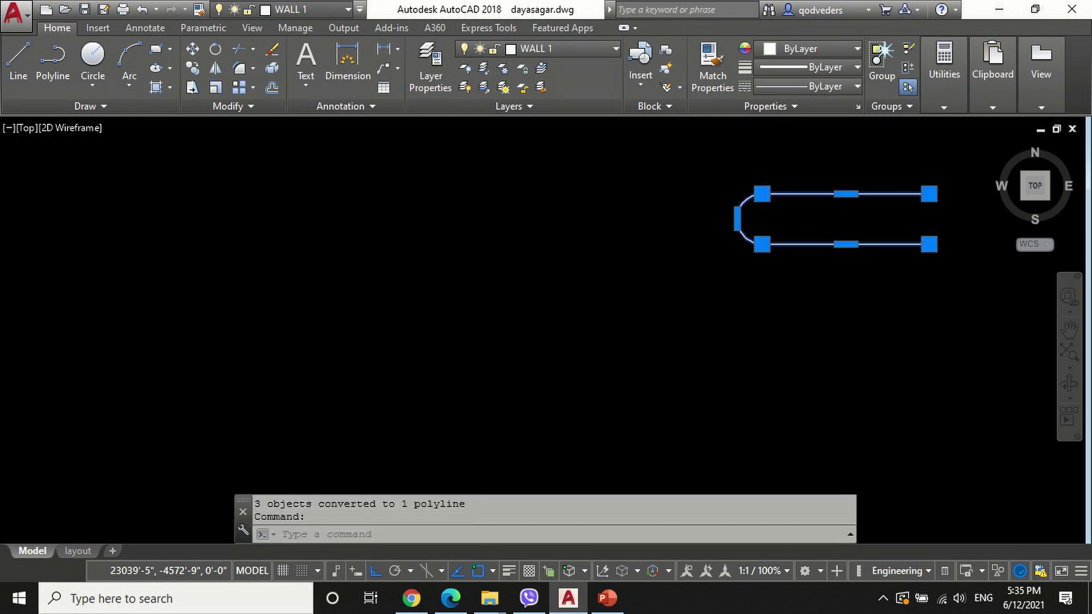
key("Escape")
key("Escape")
Step: Rotate the hook polyline by 45 degrees about a point on its upper line
scroll(788, 292, "down", 2)
type("ro")
key("Return")
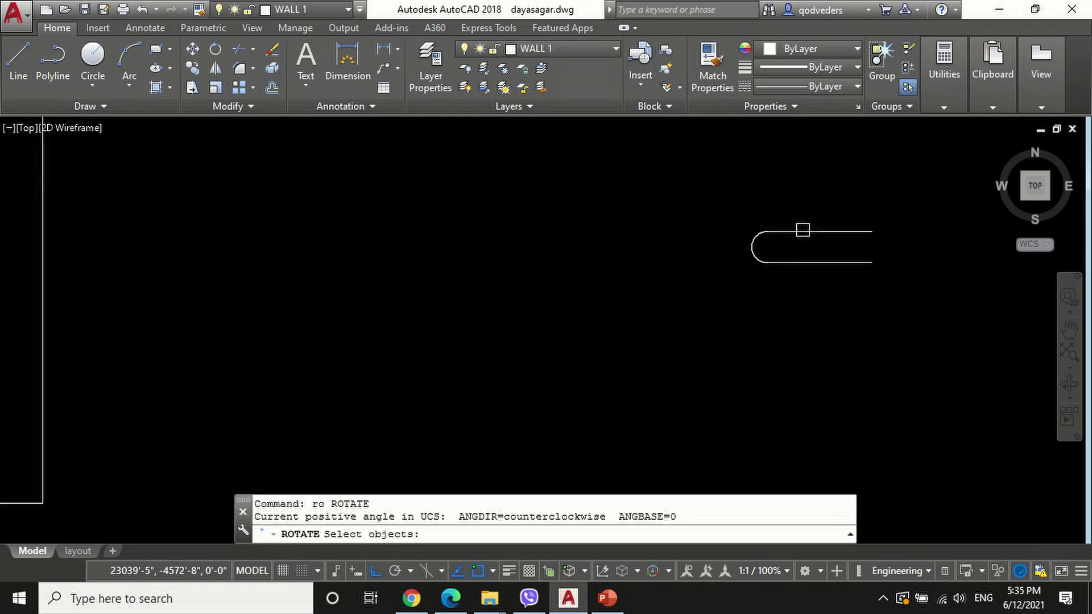
left_click(802, 229)
key("Return")
left_click(820, 231)
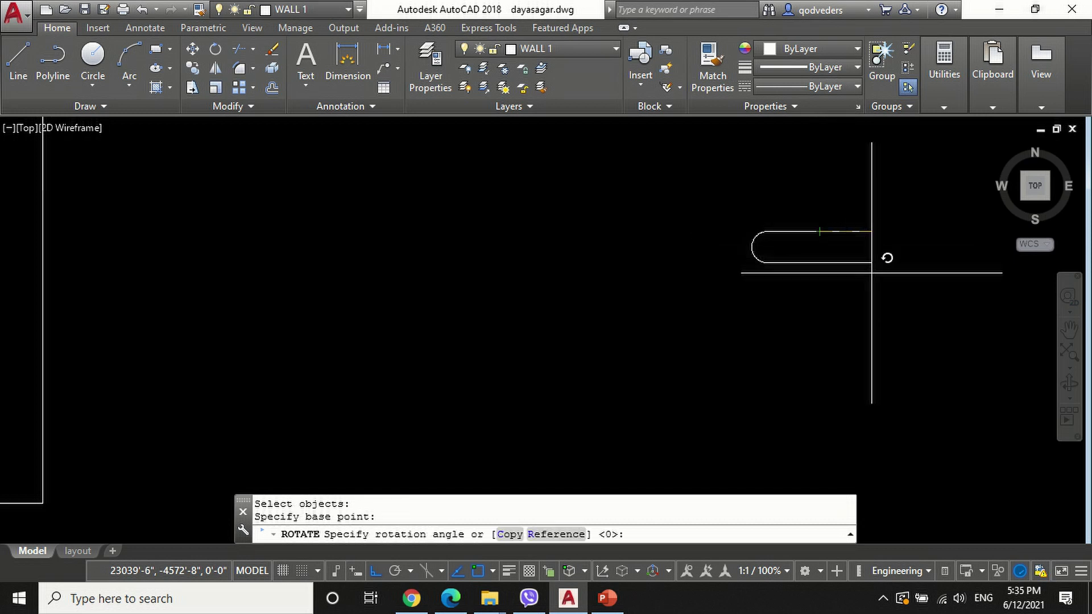
type("45")
key("Return")
scroll(859, 285, "up", 2)
type("m")
key("Return")
key("Escape")
key("Escape")
type("co")
key("Return")
key("Escape")
key("Escape")
Step: Move the hook from its arc centre onto the centre of the stirrup's bottom-left bar
type("m")
key("Return")
left_click(790, 243)
key("Return")
scroll(688, 281, "up", 2)
left_click(724, 266)
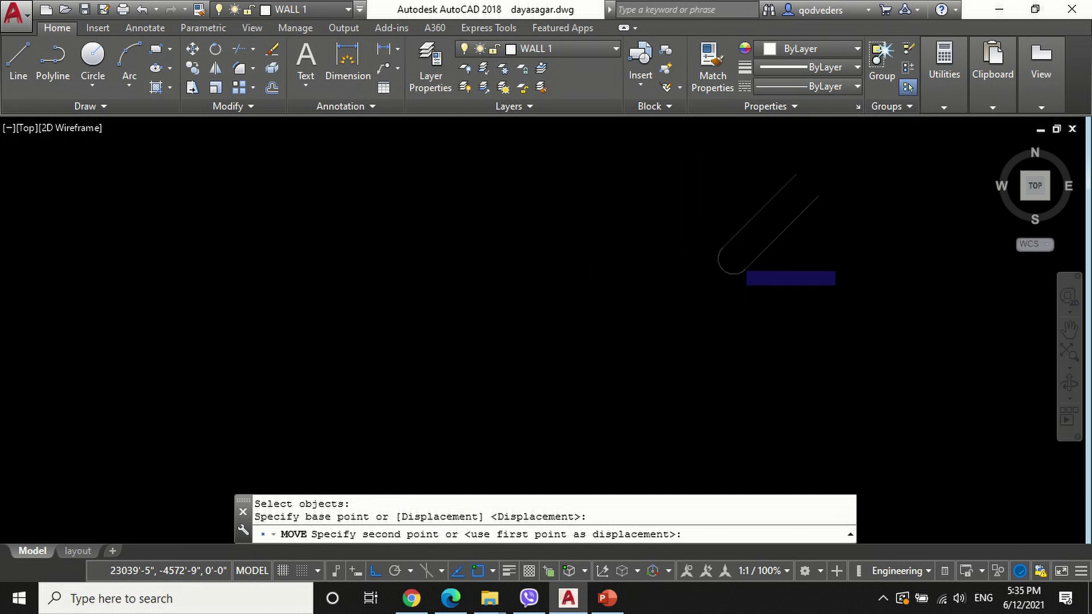
scroll(728, 261, "down", 5)
scroll(444, 324, "up", 3)
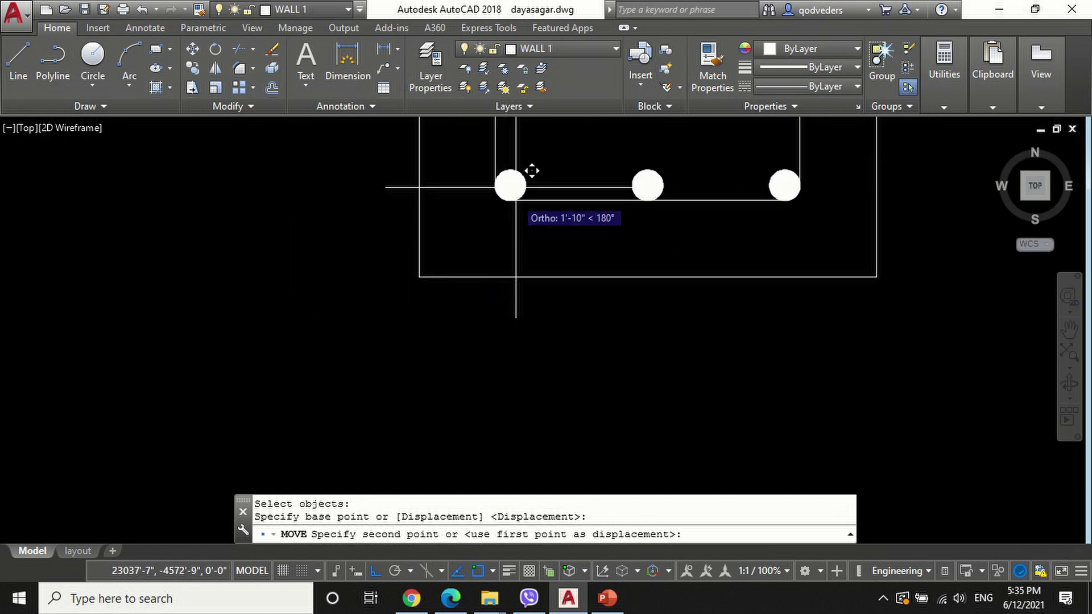
scroll(529, 182, "up", 5)
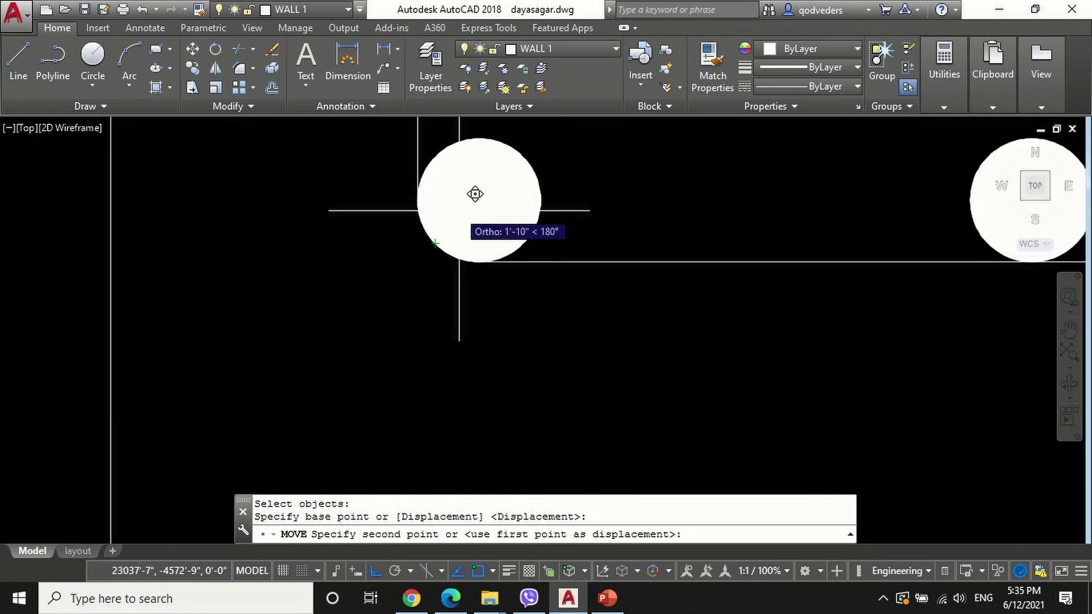
left_click(478, 202)
Step: Copy the longitudinal section's title text to below the beam cross-section
scroll(455, 310, "down", 5)
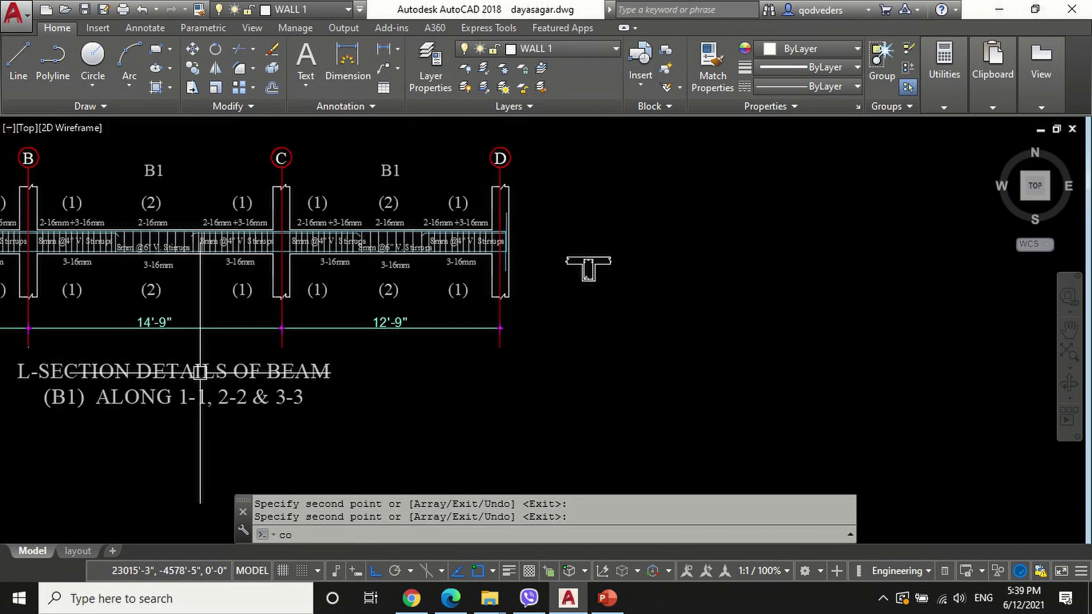
type("co")
key("Return")
left_click(170, 392)
key("Return")
left_click(8, 408)
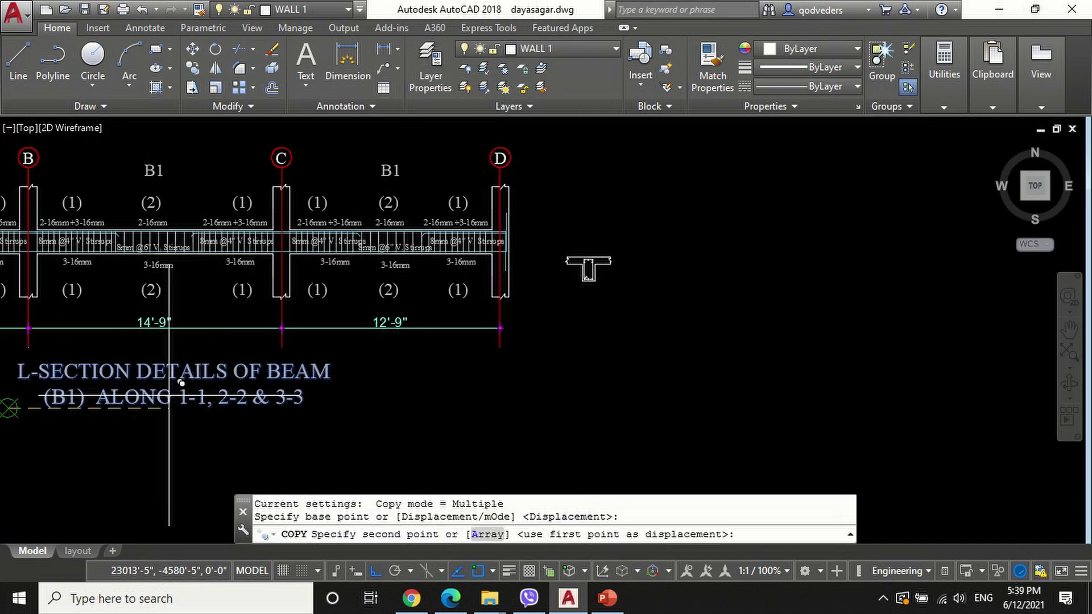
scroll(500, 369, "up", 2)
key("F8")
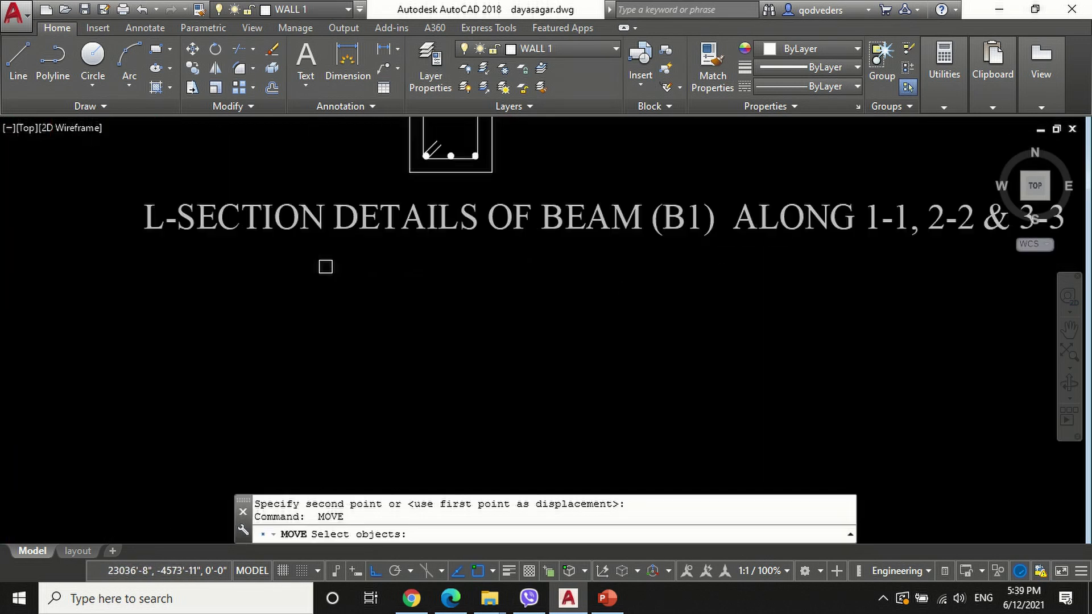
left_click(353, 230)
key("Escape")
Step: Change the copied title to "BEAM B1 AT SUPPORT (AT SECTION 1-1)", with the bracketed part on a second line
scroll(378, 303, "down", 2)
double_click(357, 254)
key("ctrl+a")
type("b")
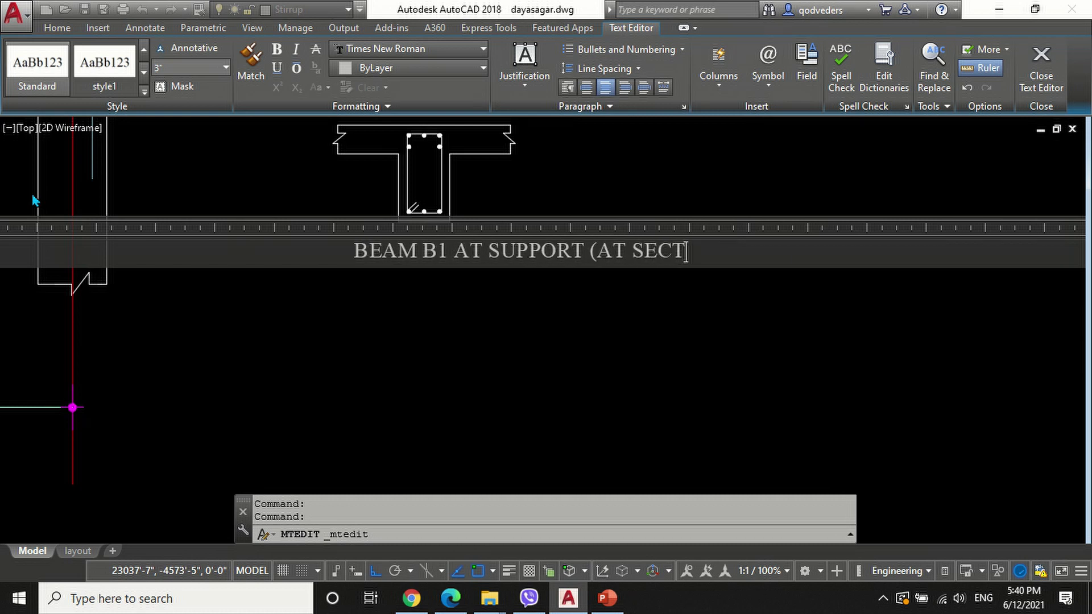
type("ION1-1)")
scroll(49, 222, "down", 3)
scroll(415, 259, "up", 3)
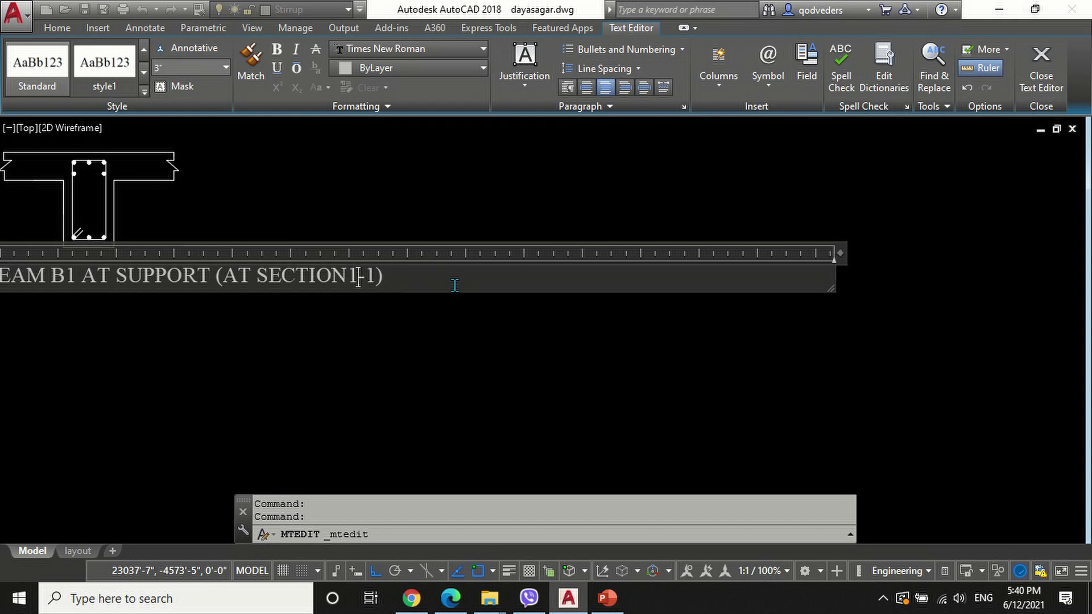
key("Return")
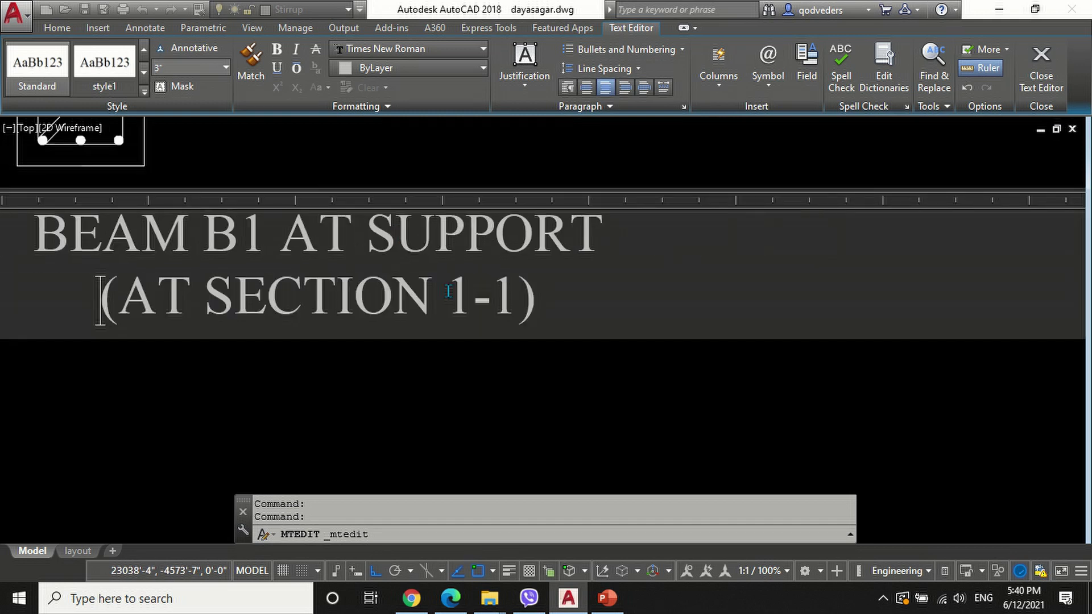
scroll(453, 295, "down", 5)
left_click(1040, 69)
Step: Move the new two-line title so it is centred beneath the cross-section
type("m")
key("Return")
left_click(433, 284)
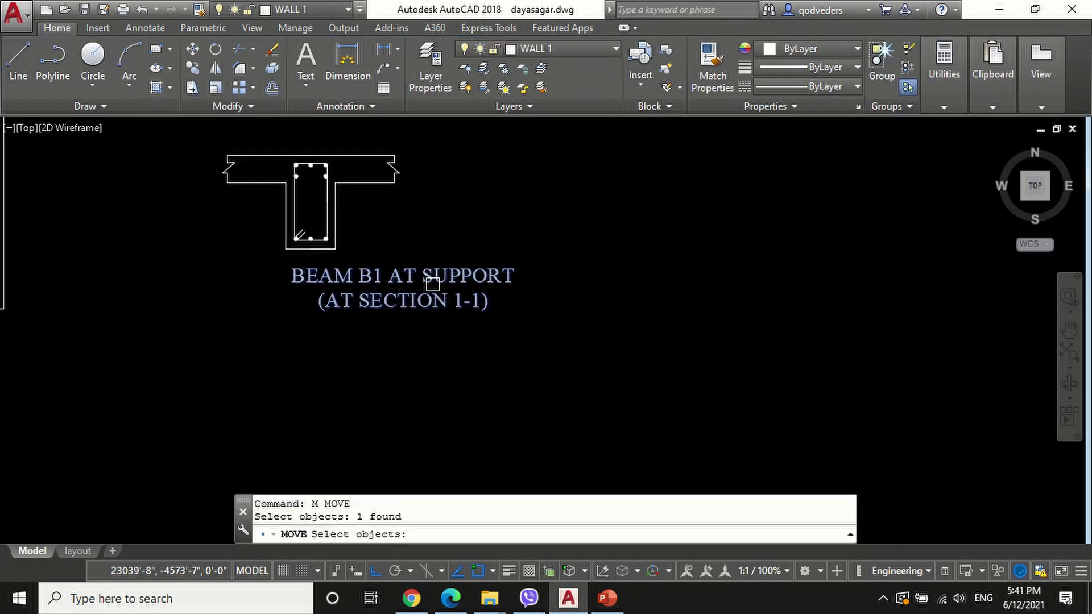
key("Return")
left_click(432, 282)
Step: Start a horizontal polyline arrowhead at the stirrup's right leg, with starting width 0 and ending width 1"
type("pl")
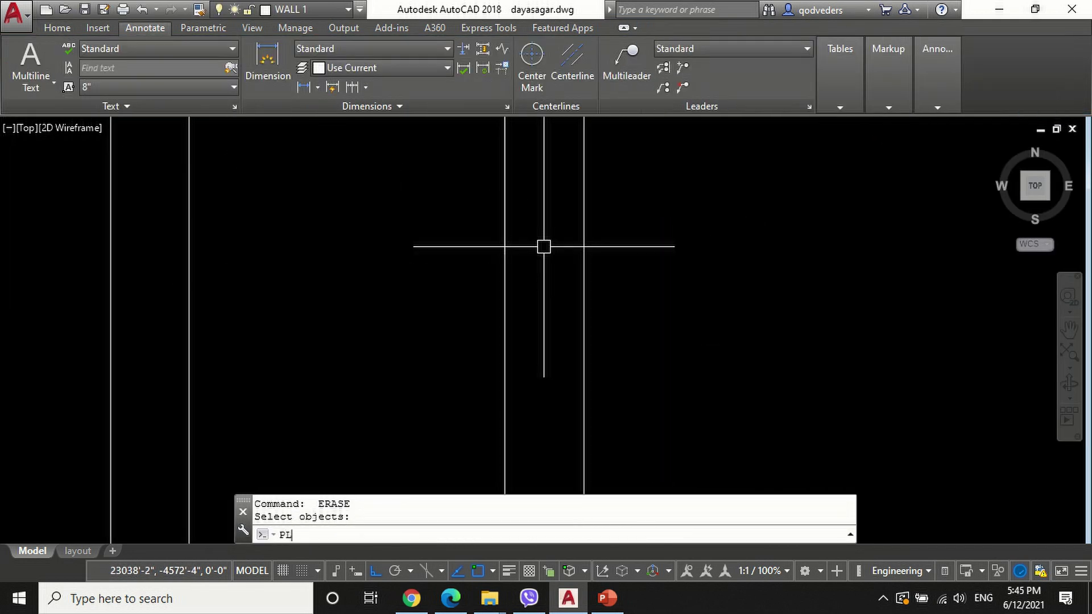
key("Return")
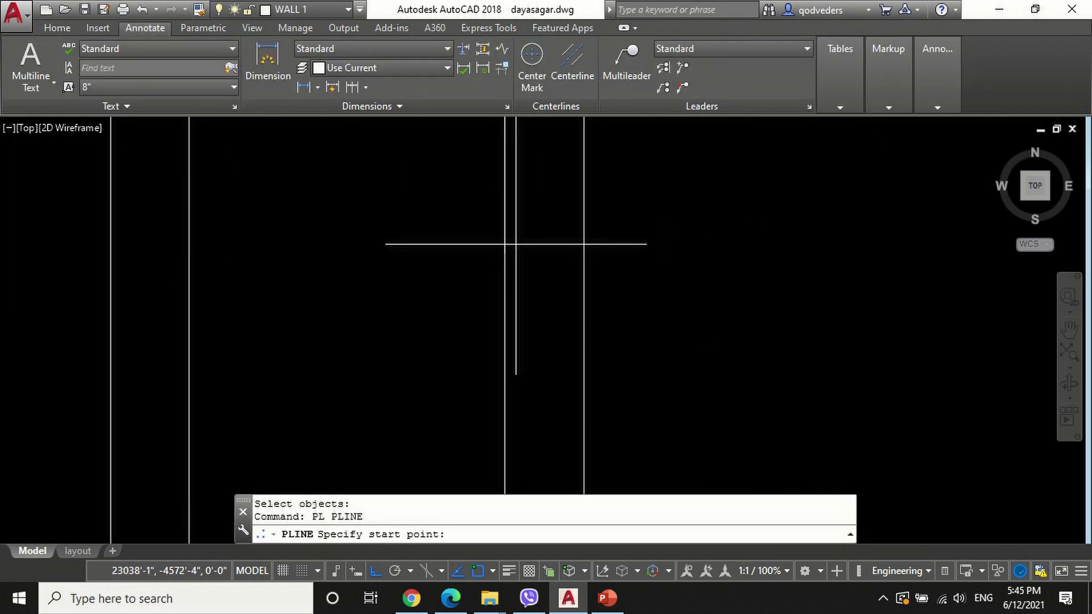
left_click(504, 254)
type("W")
key("Return")
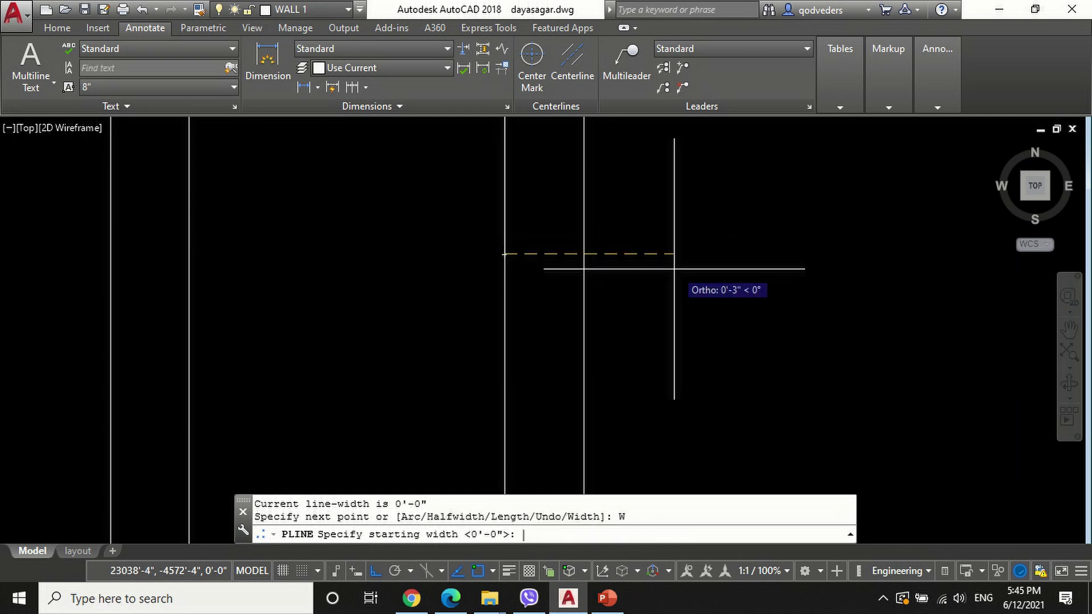
type("0")
key("Return")
type("1")
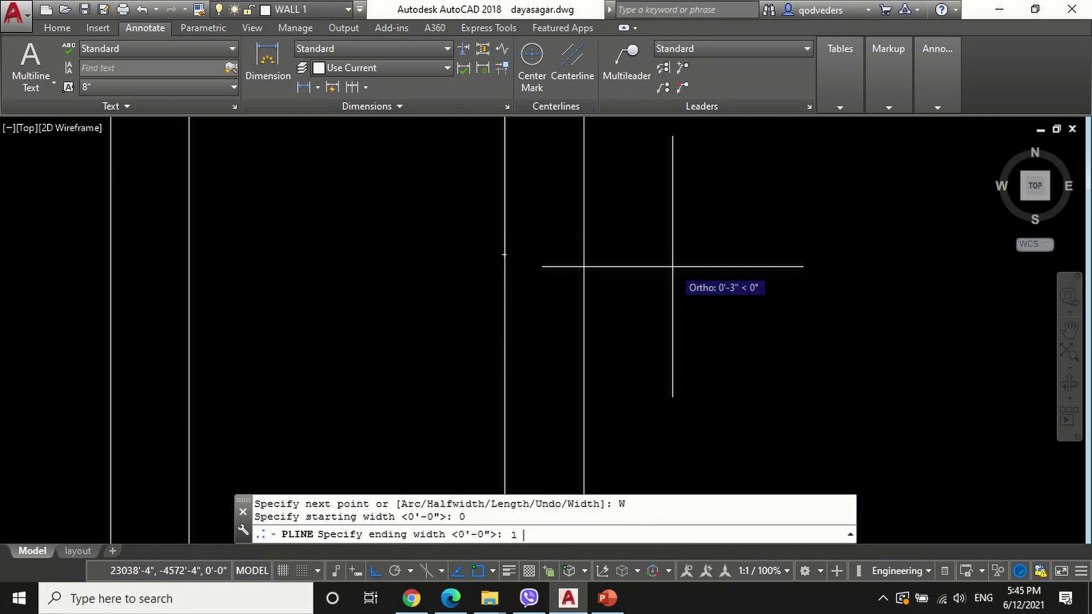
key("Return")
Step: Finish the arrow with a short horizontal tail outside the beam, using starting and ending widths of 0
type("W")
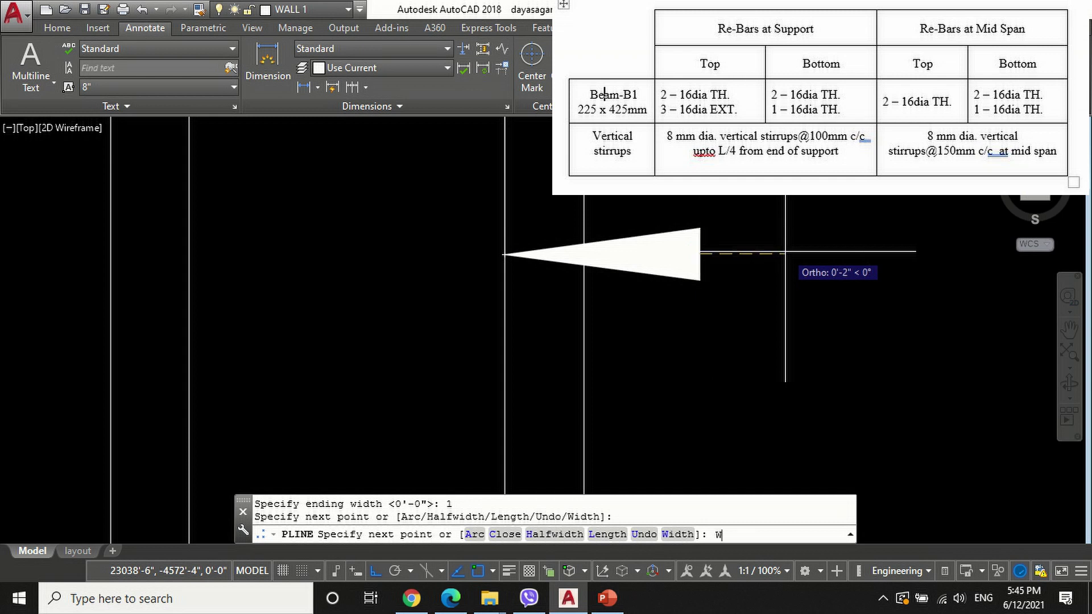
key("Return")
type("0")
key("Return")
type("0")
key("Return")
scroll(749, 256, "down", 3)
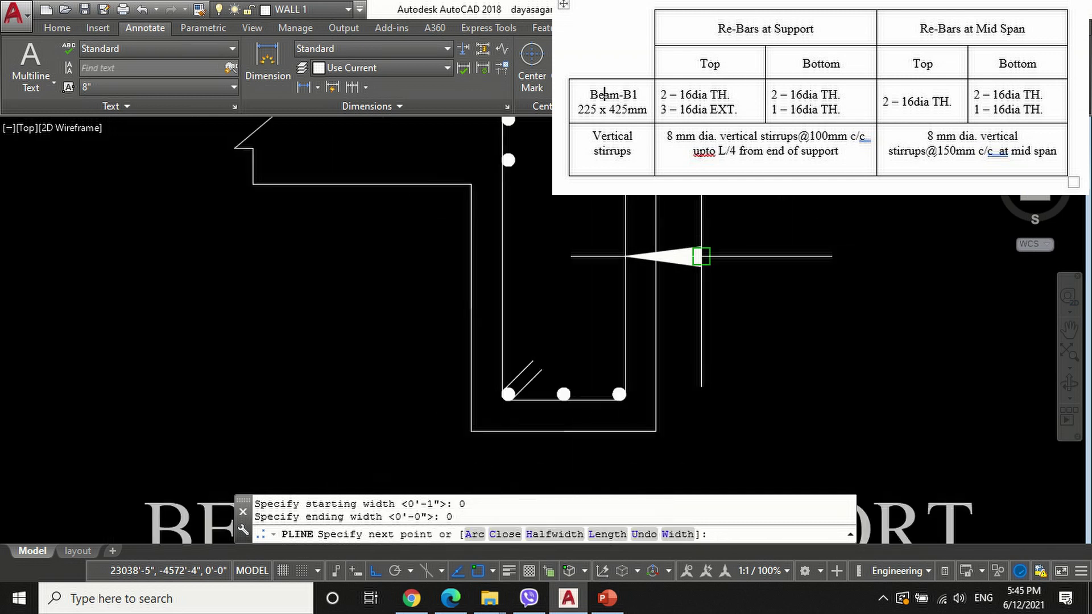
left_click(748, 256)
key("Return")
Step: Start a multiline text label beside the stirrup arrow's tail with "8 MM", setting its text height to 2"
scroll(756, 257, "down", 2)
type("MT")
key("Return")
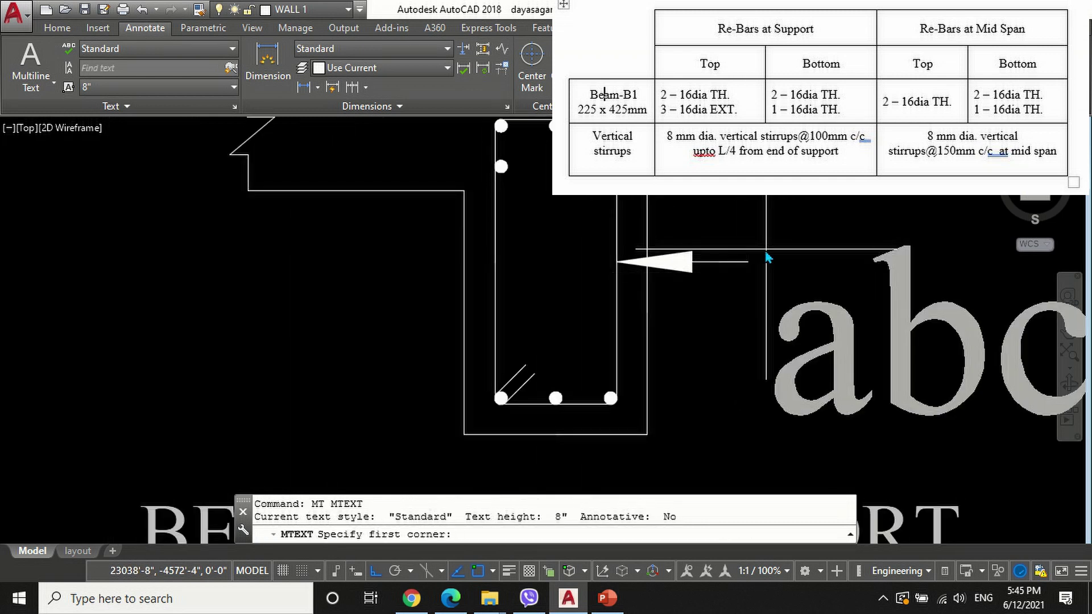
left_click(762, 241)
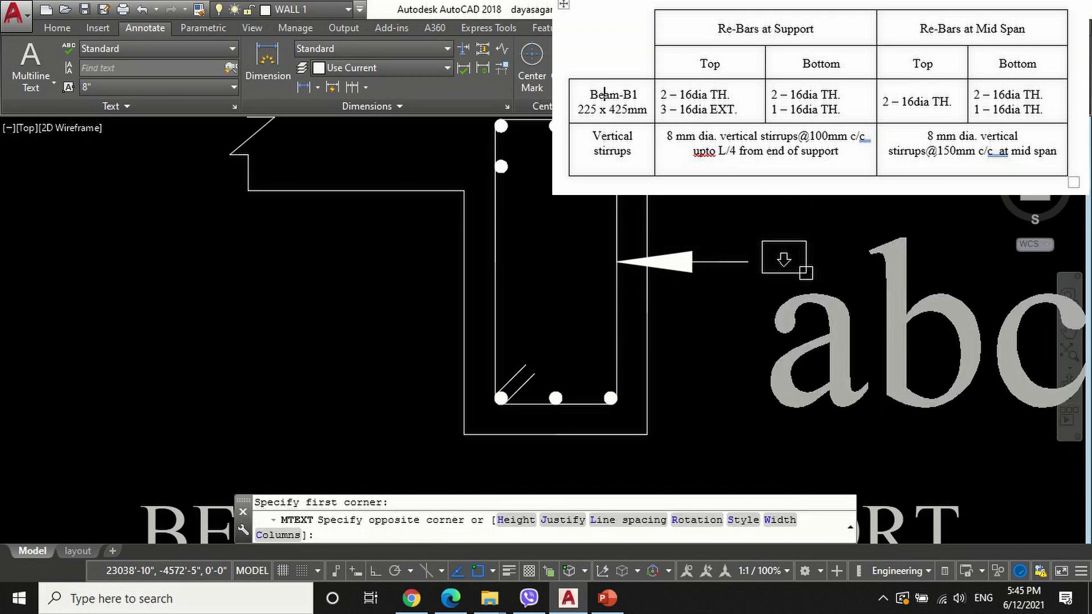
left_click(952, 321)
type("8")
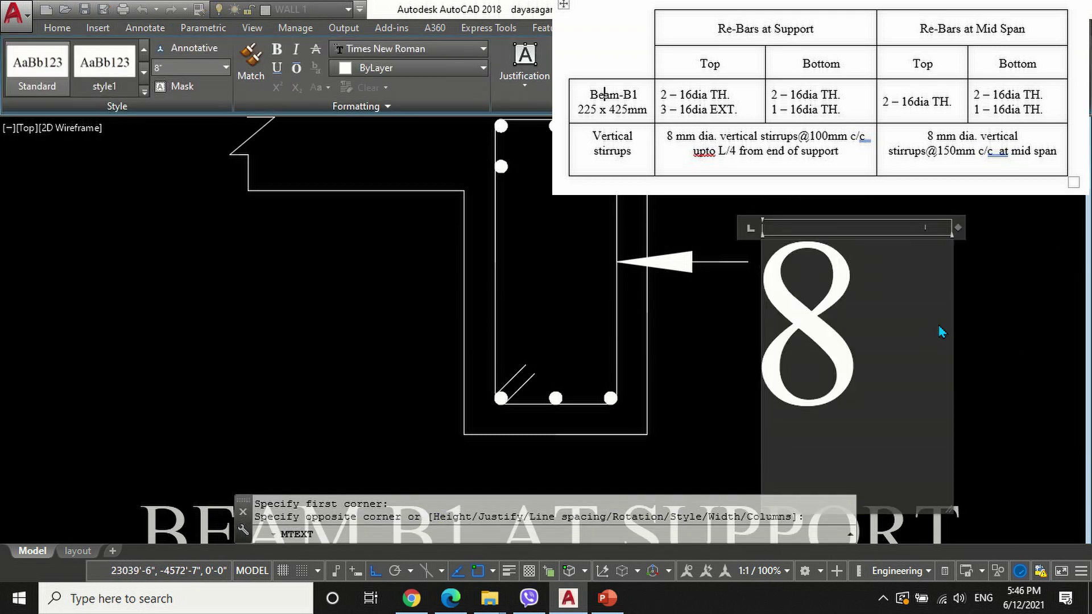
type(" MM")
key("ctrl+a")
type("3")
key("Return")
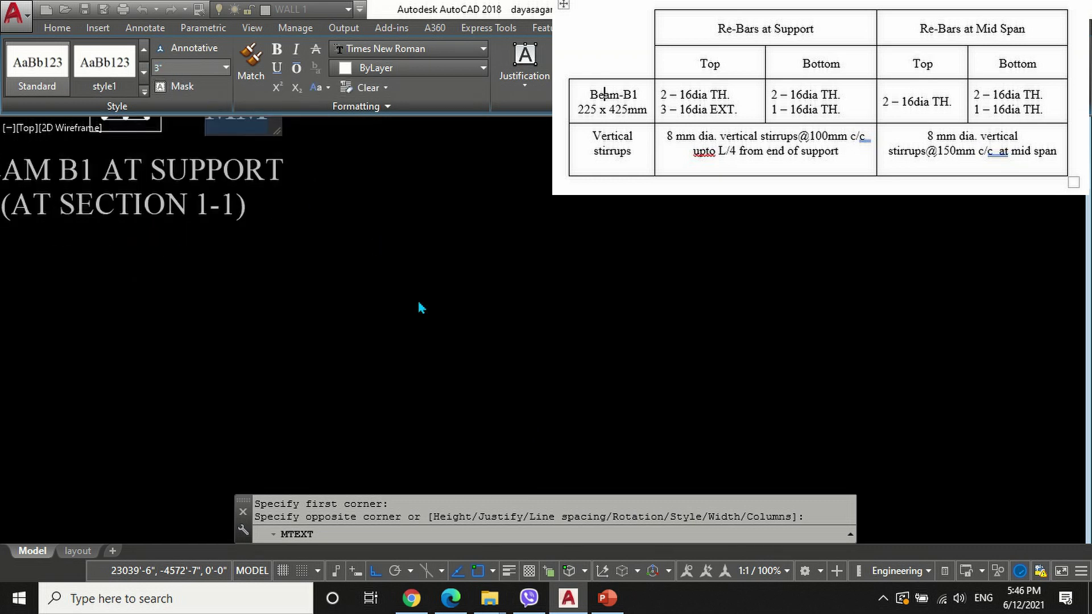
type("2")
key("Return")
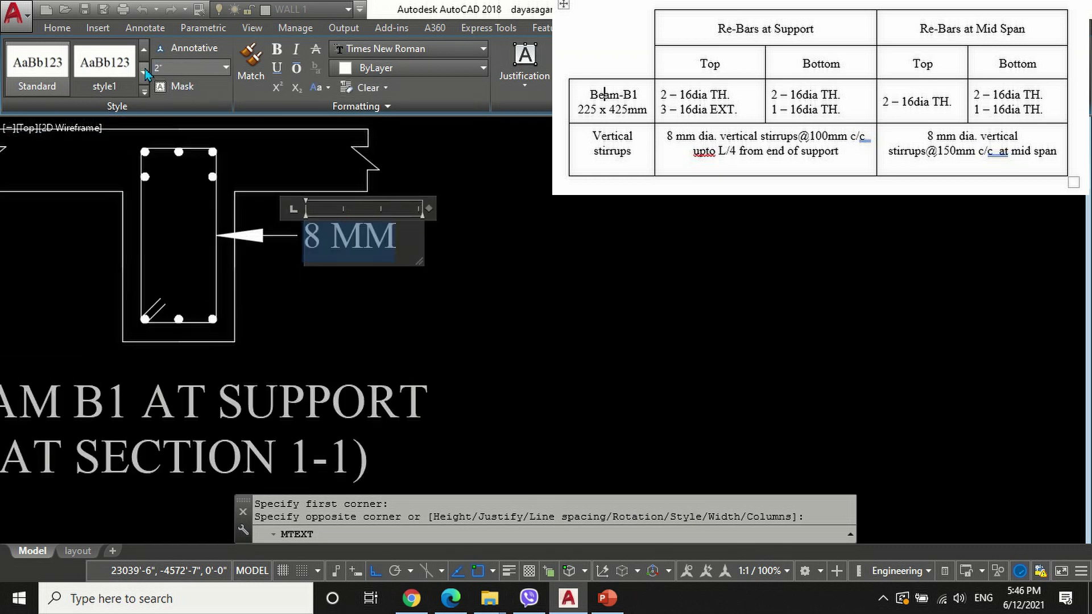
Step: Complete the stirrup label so it reads "8 MM VERTICAL STIRRUP @ 4" C/C"
type("VERTICAL")
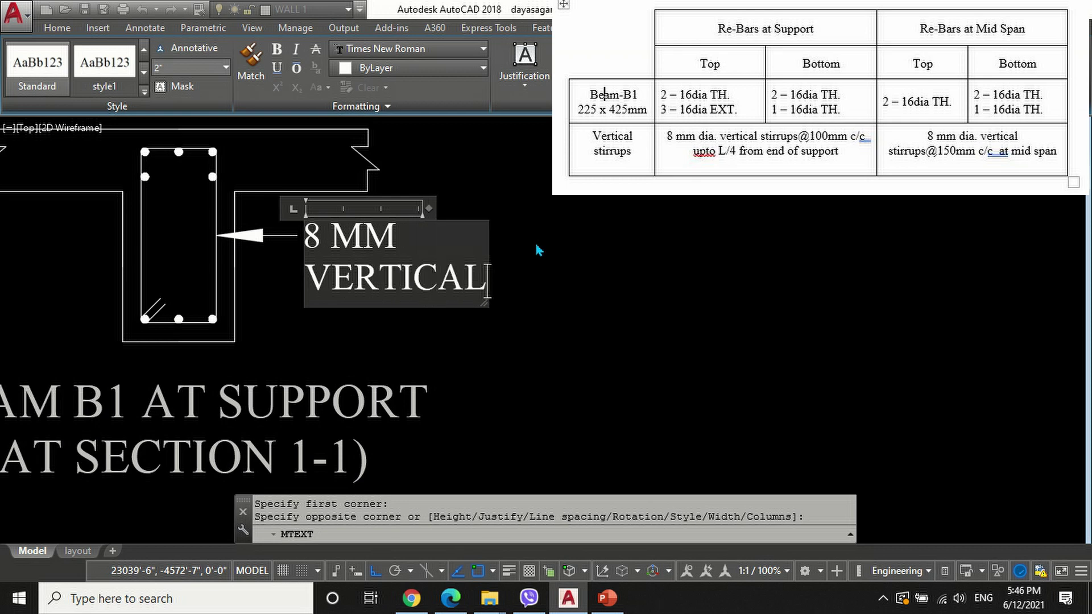
type(" STIRRUP @")
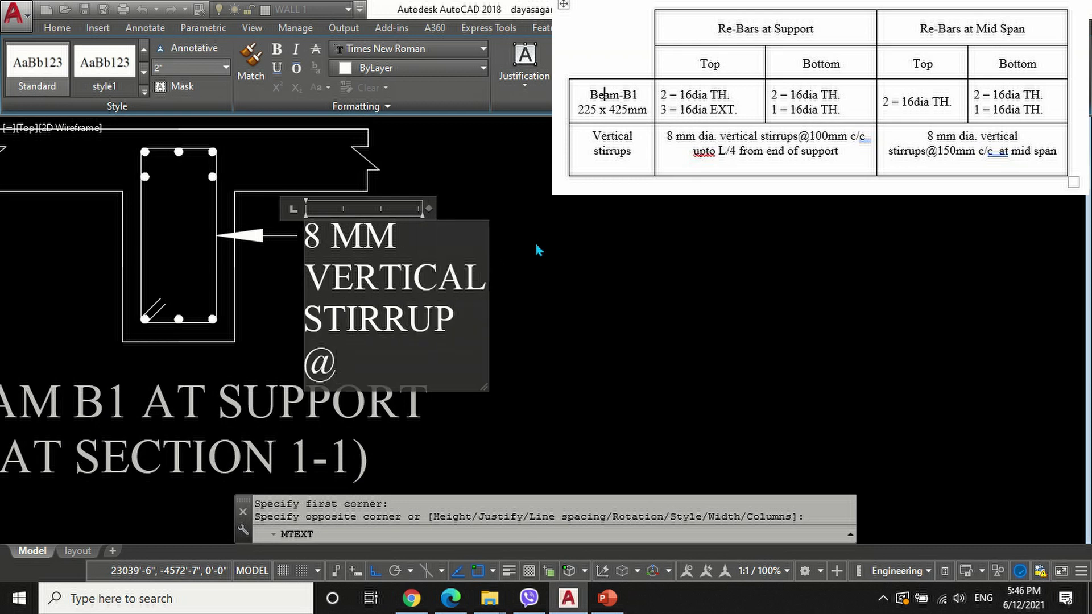
type(" 4\" C/C")
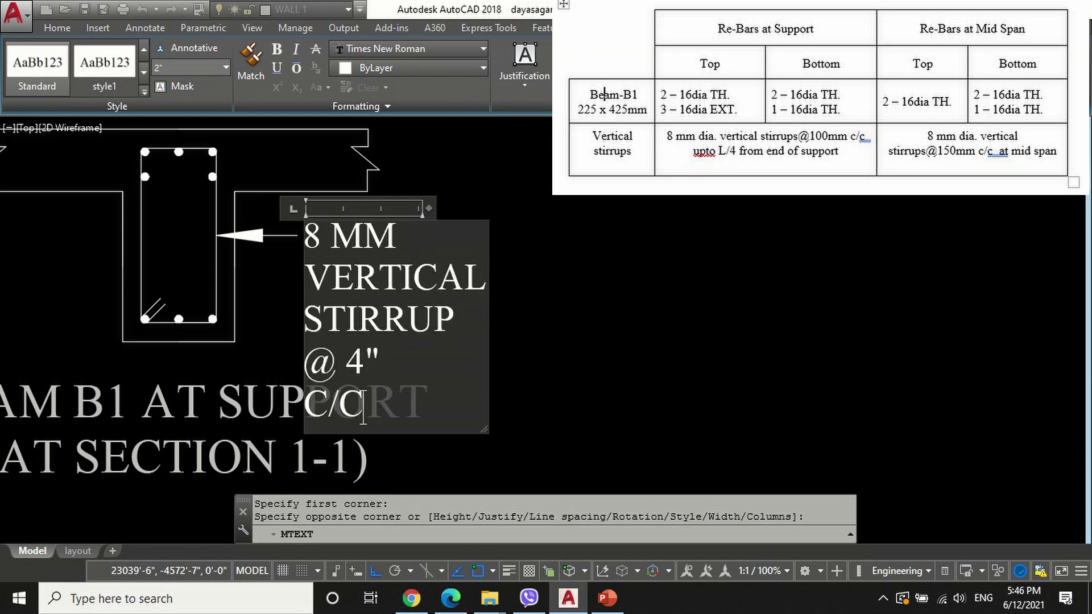
left_click(517, 273)
Step: Widen the stirrup label's text box so the text wraps onto two lines
left_click(405, 278)
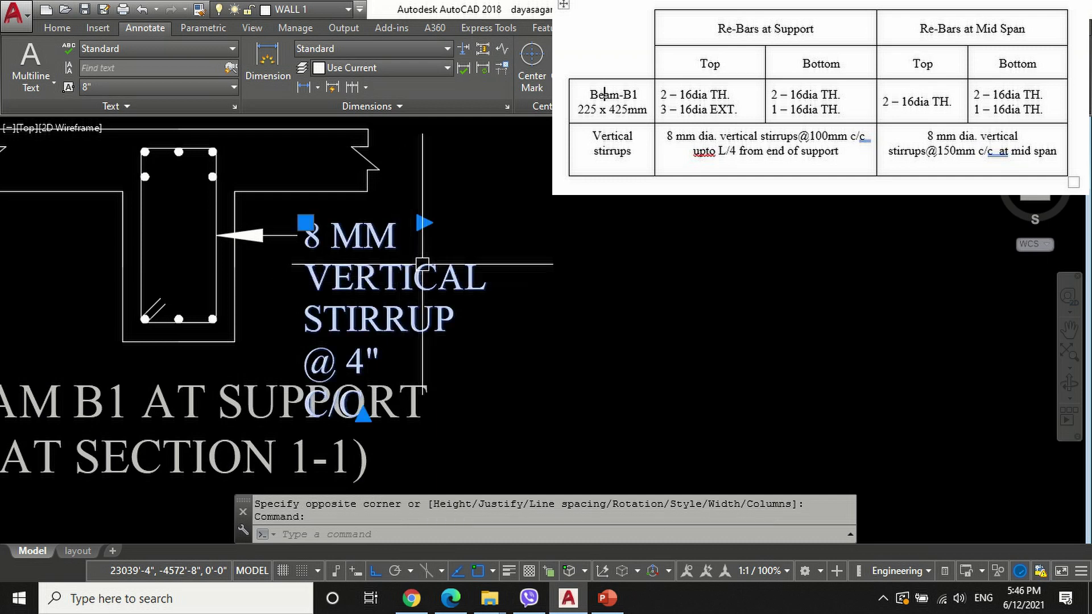
left_click(421, 222)
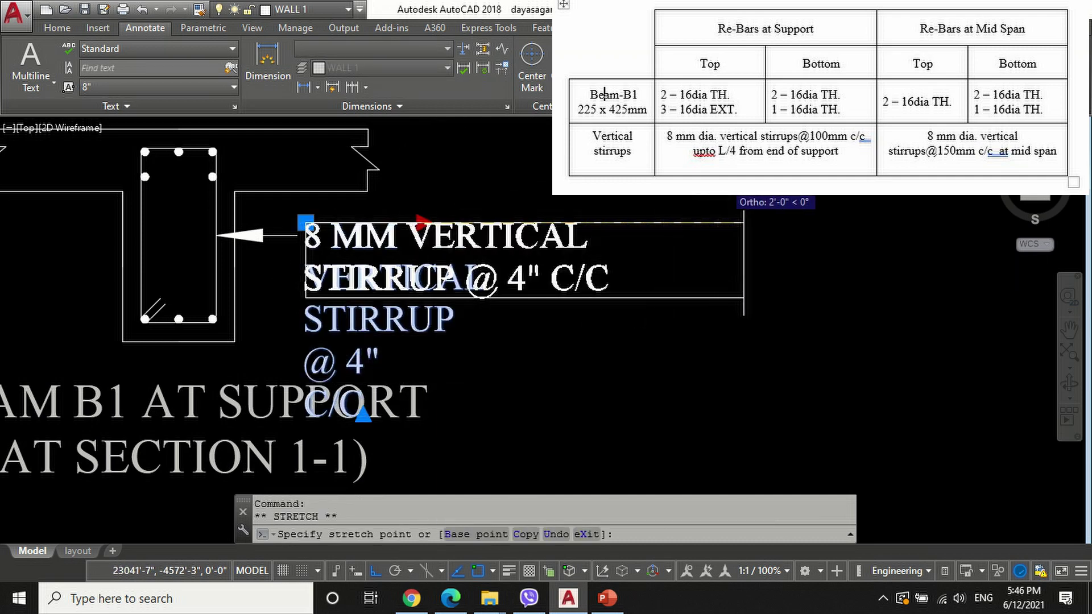
left_click(724, 223)
key("Escape")
key("Escape")
scroll(577, 263, "down", 2)
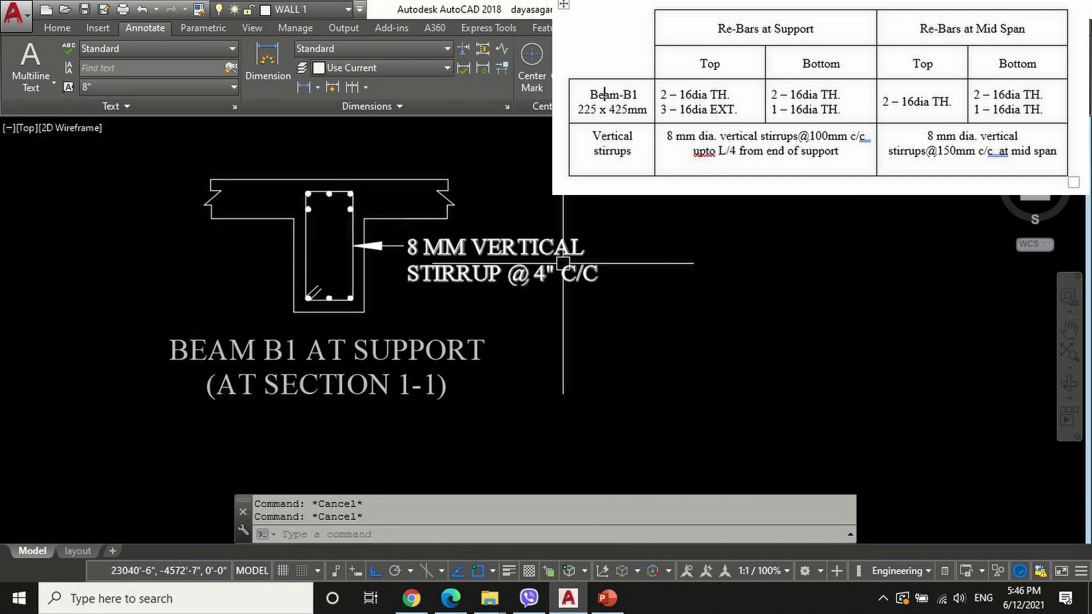
Step: Copy the stirrup label to a spot above the cross-section, with Ortho off
type("co")
key("Return")
left_click(526, 249)
key("Return")
left_click(795, 328)
key("F8")
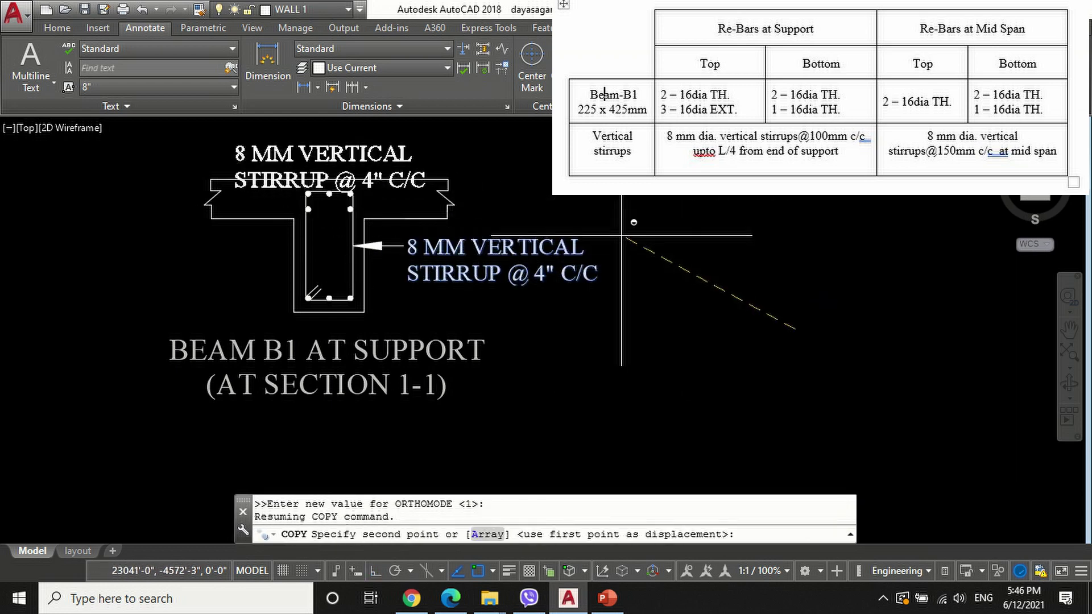
scroll(626, 292, "down", 1)
scroll(630, 234, "up", 1)
left_click(631, 231, "shift")
key("Return")
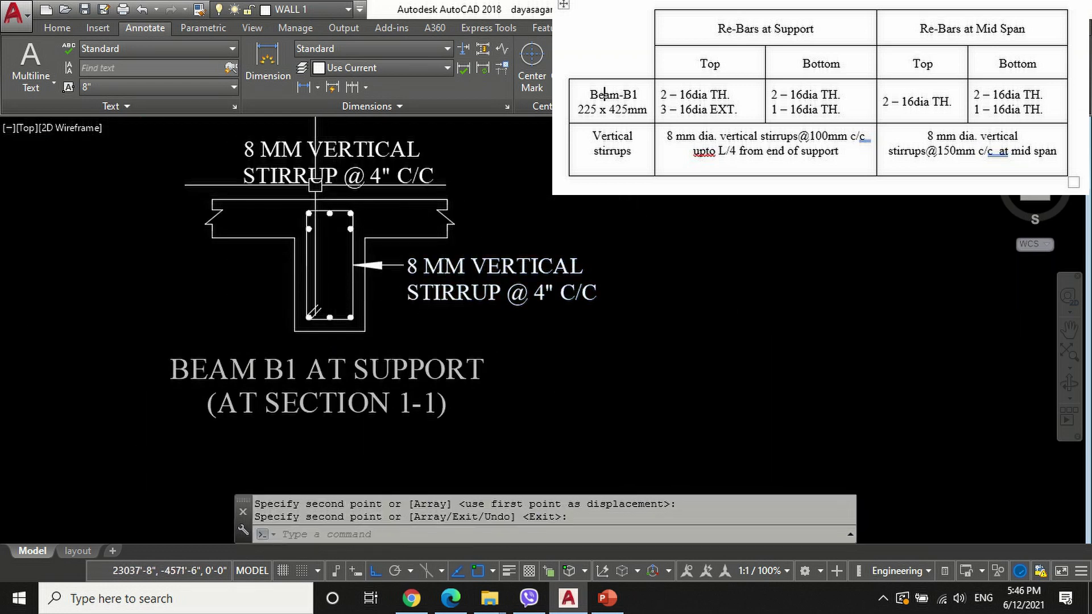
Step: Change the copied label above the section to "2-16MM +3-16 MM MAIN BAR" and centre its text
double_click(319, 181)
type("3-1")
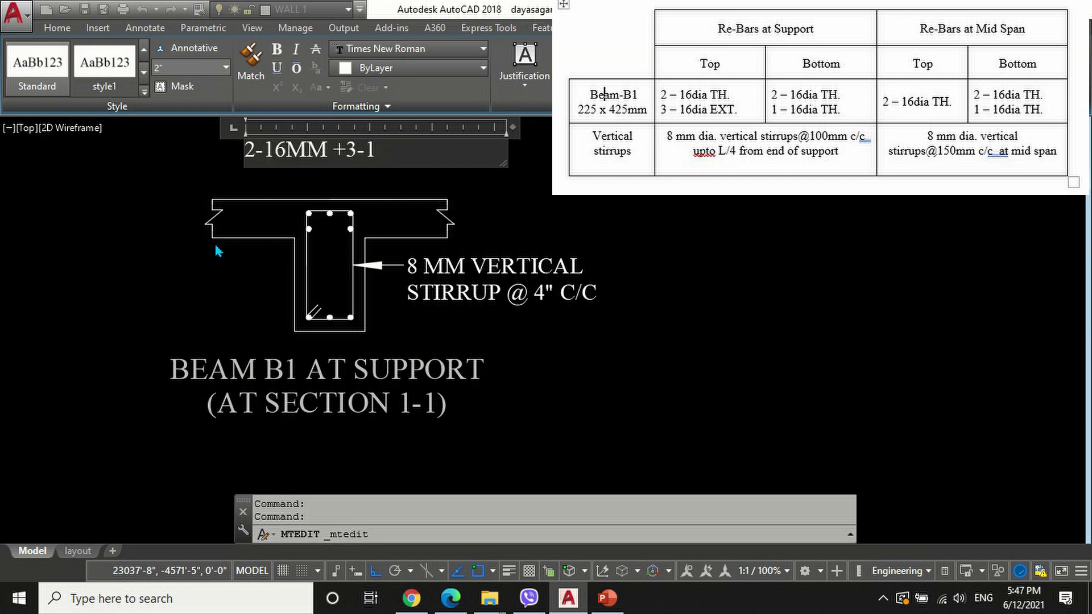
type("N BAR")
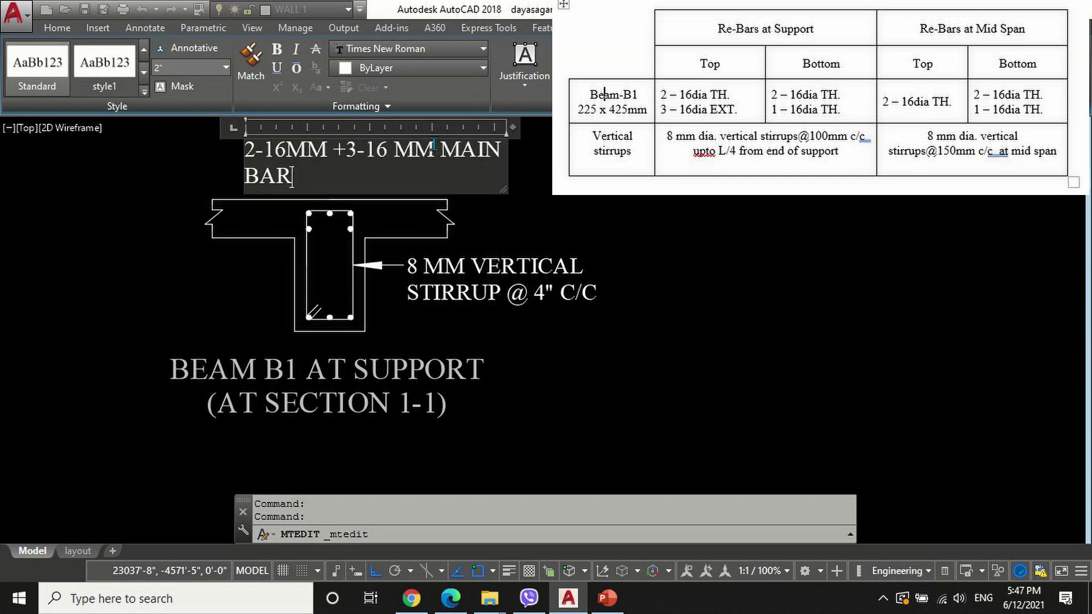
key("ctrl+e")
left_click(602, 235)
Step: Move the main bar label sideways so it sits centred above the cross-section
type("m")
key("space")
left_click(434, 163)
key("space")
left_click(988, 260)
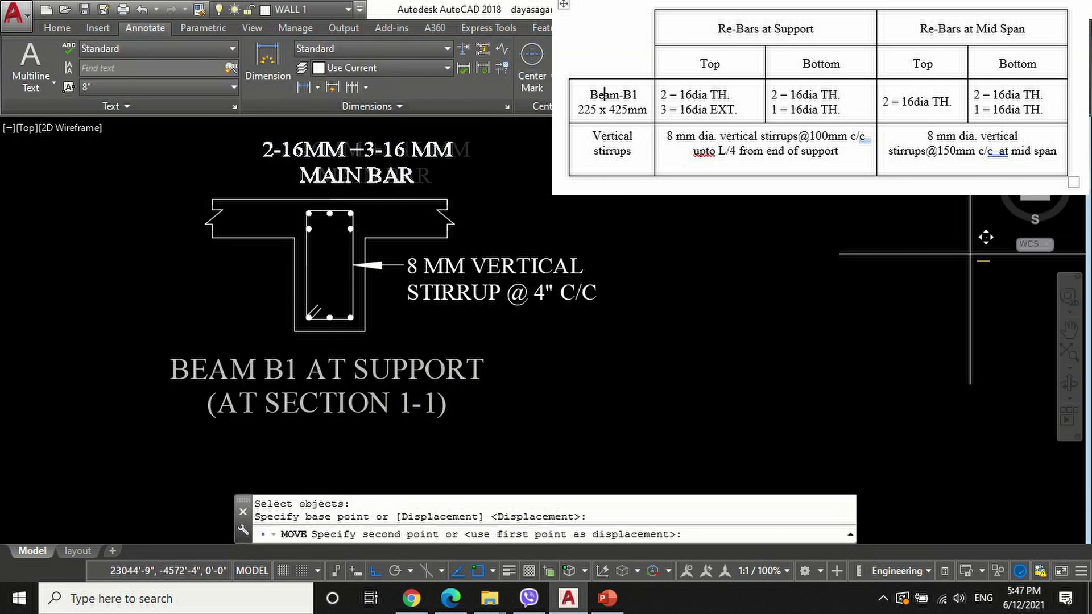
left_click(974, 247)
Step: Move the cross-section's title straight down to make room beneath the beam
type("m")
key("Return")
left_click(551, 378)
key("Return")
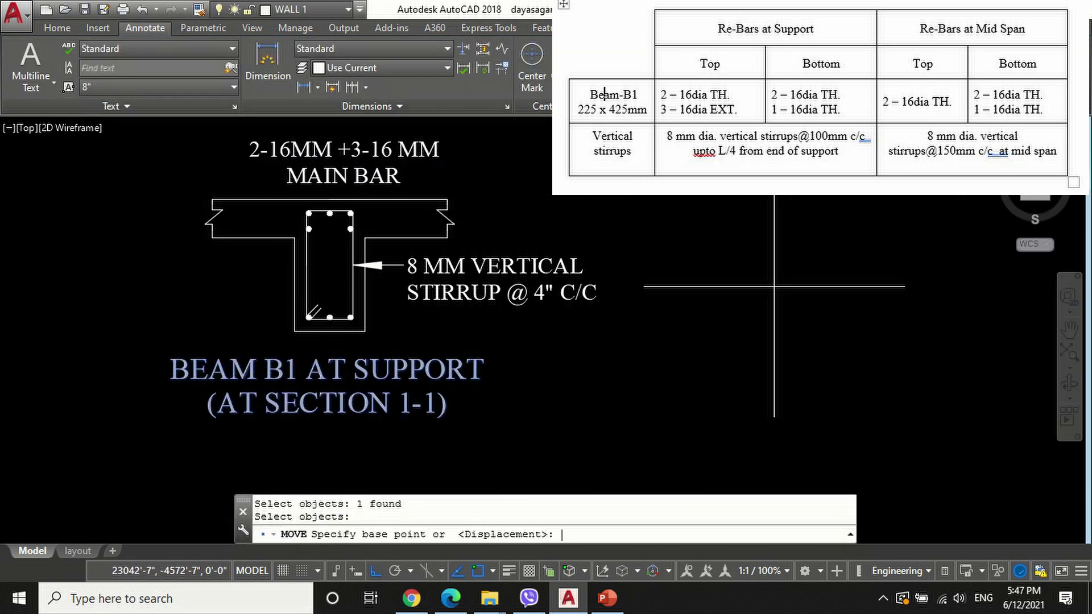
left_click(773, 286)
left_click(774, 335)
Step: Copy the top main bar label straight down to between the beam's underside and the title
type("co")
key("Return")
left_click(344, 162)
key("Return")
left_click(831, 234)
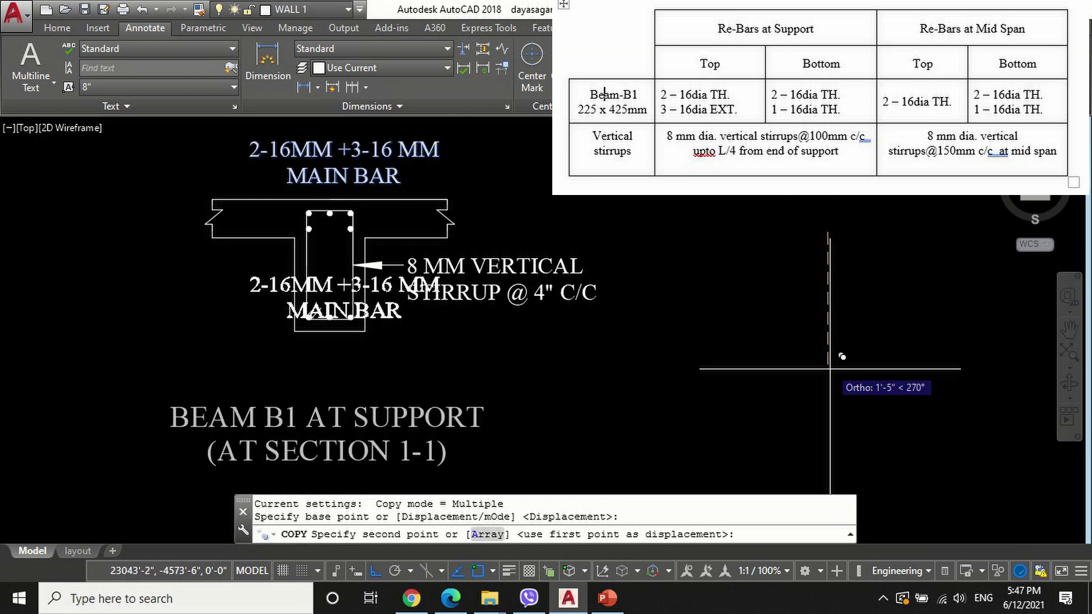
left_click(834, 439)
key("Return")
Step: Change the copied label beneath the beam to "3-16 MM MAIN BAR"
double_click(349, 356)
key("BackSpace")
key("BackSpace")
key("BackSpace")
key("BackSpace")
key("BackSpace")
key("BackSpace")
key("BackSpace")
key("BackSpace")
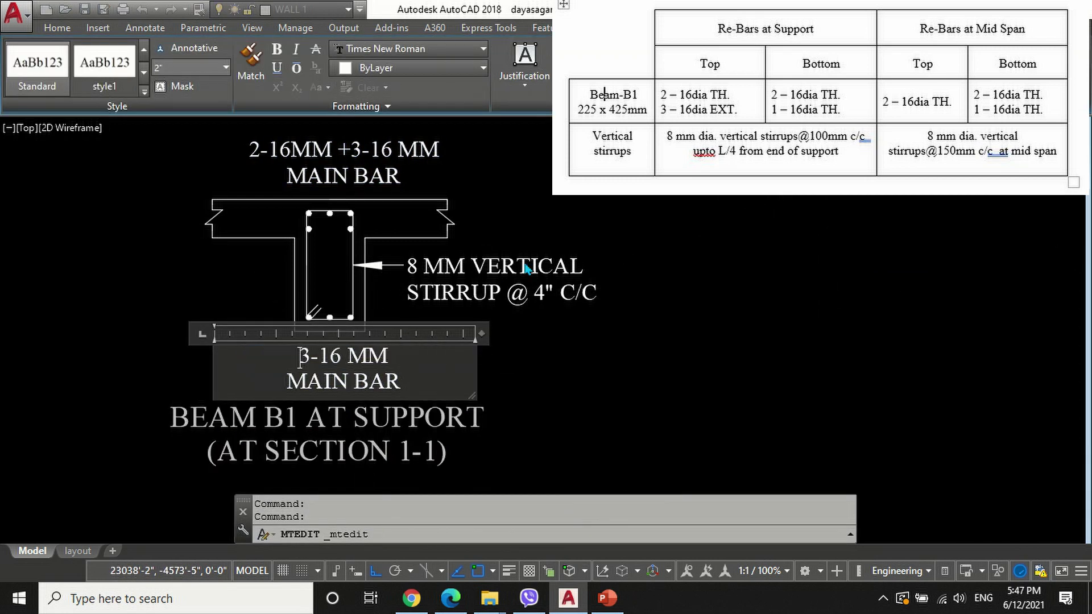
left_click(595, 271)
Step: Dimension the beam's overall depth with an aligned dimension from its lower-left corner to the slab's top edge
type("DAL")
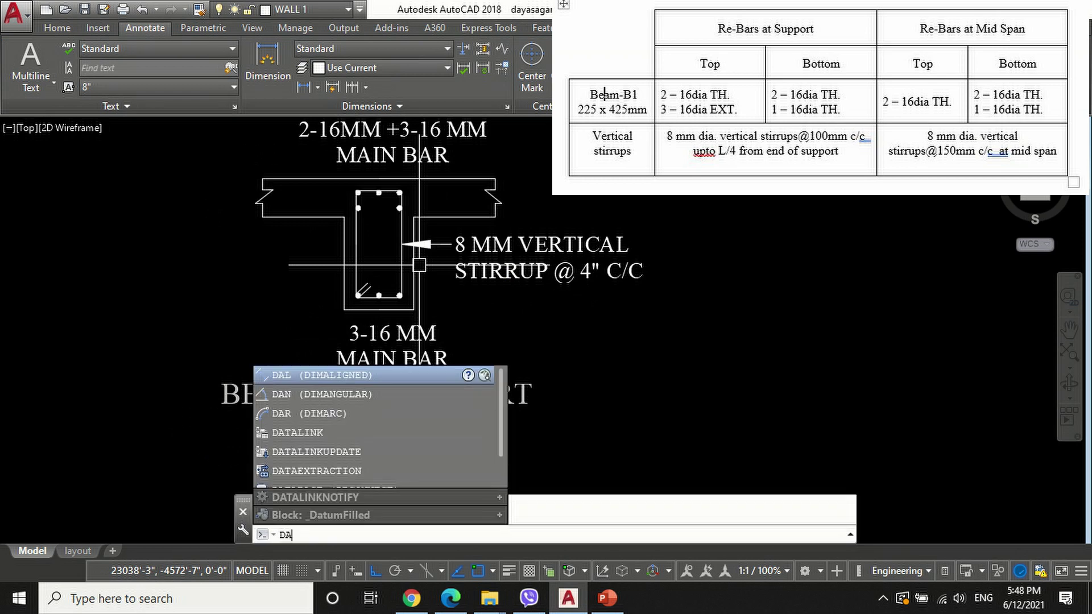
key("Return")
left_click(344, 310)
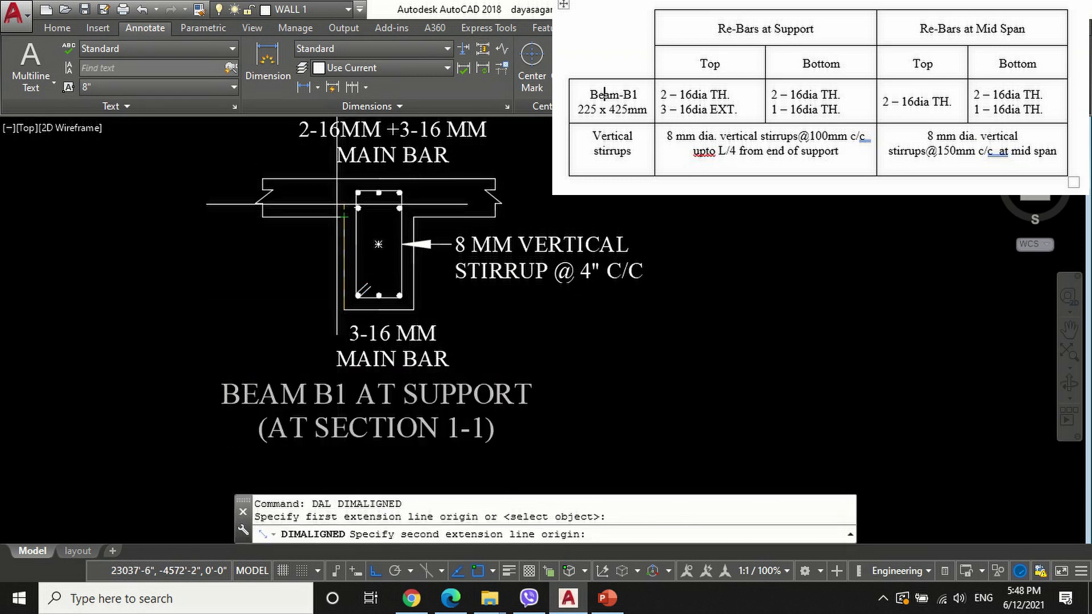
left_click(340, 182)
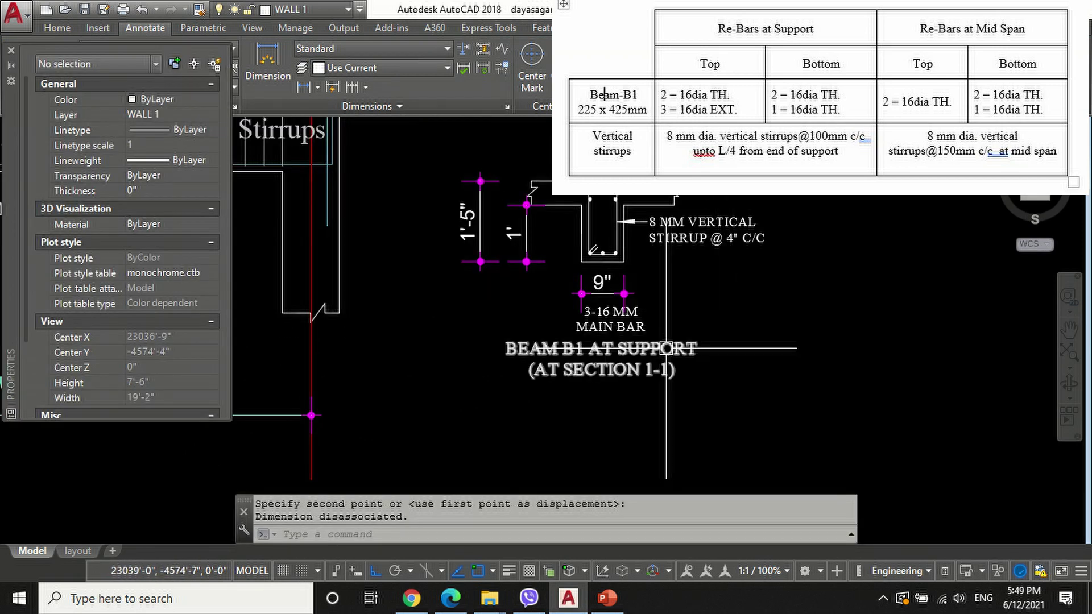
Step: Copy the whole support cross-section with its dimensions, labels and title to the empty space on its right
scroll(671, 340, "up", 1)
scroll(519, 305, "down", 1)
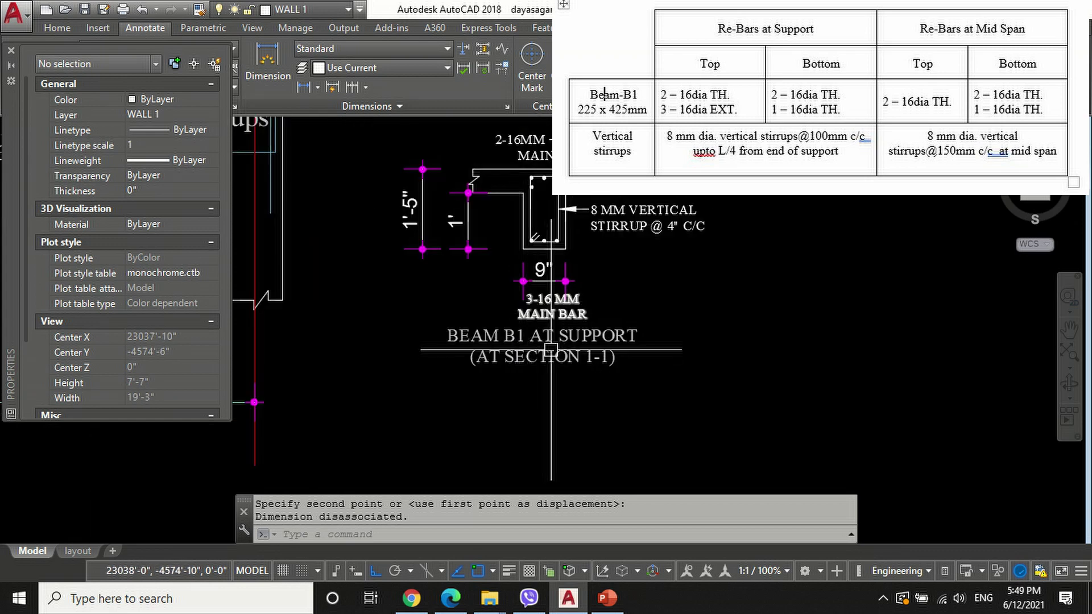
type("co")
key("Return")
scroll(575, 265, "down", 4)
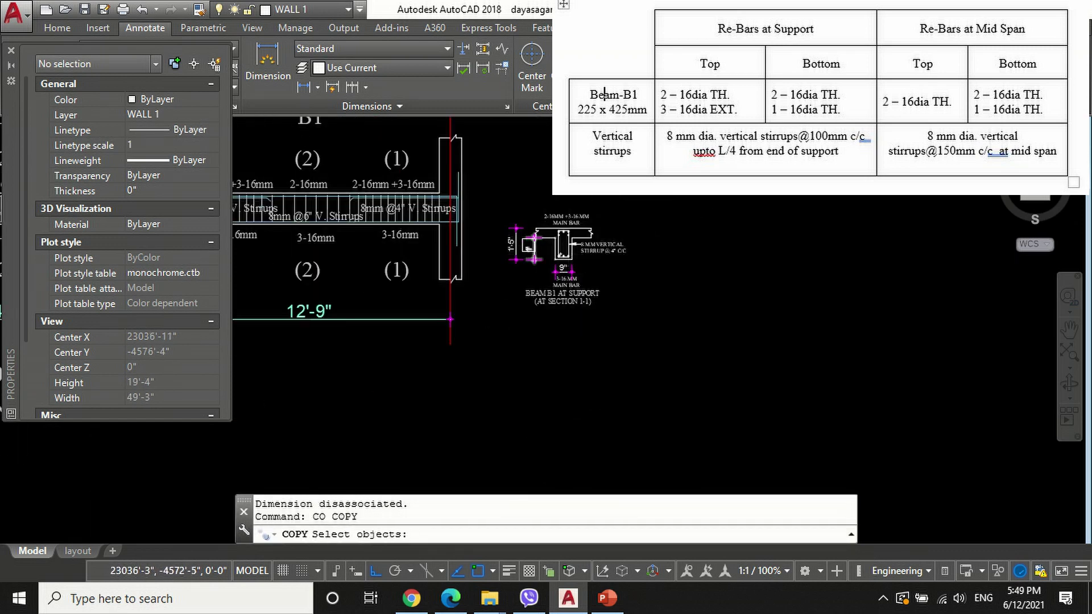
left_click(490, 192)
left_click(626, 315)
key("Return")
left_click(580, 333)
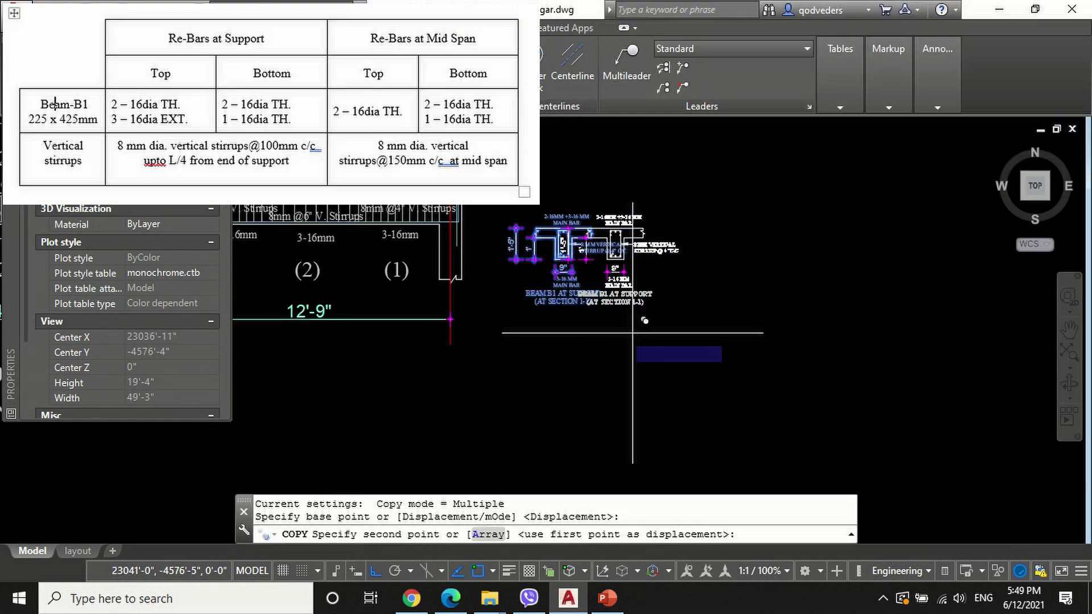
left_click(705, 293)
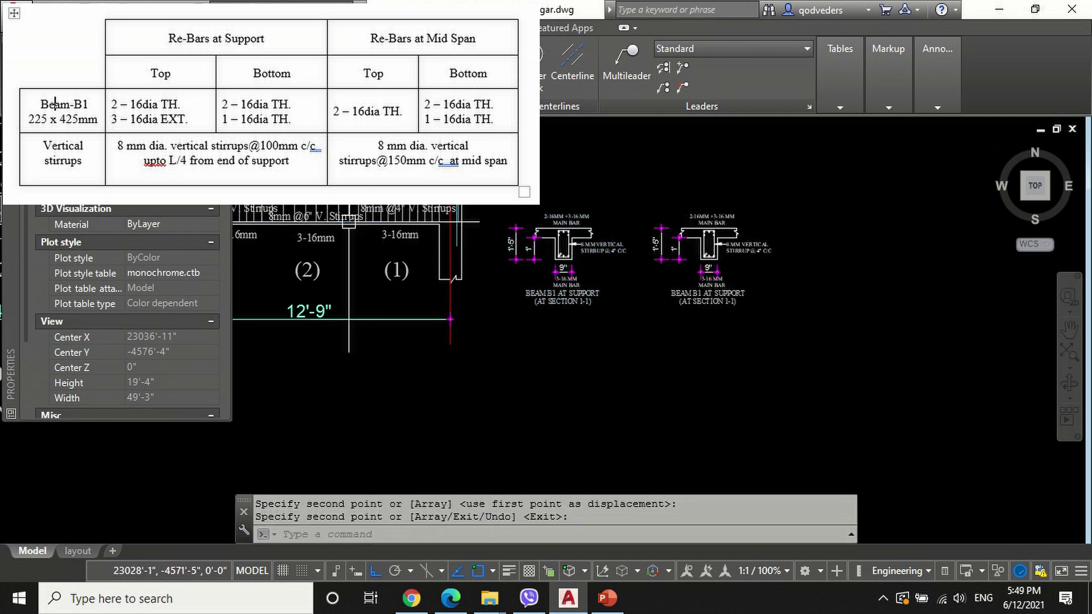
Step: Erase the middle bar of the top row in the copied cross-section
scroll(303, 176, "up", 4)
scroll(585, 420, "down", 2)
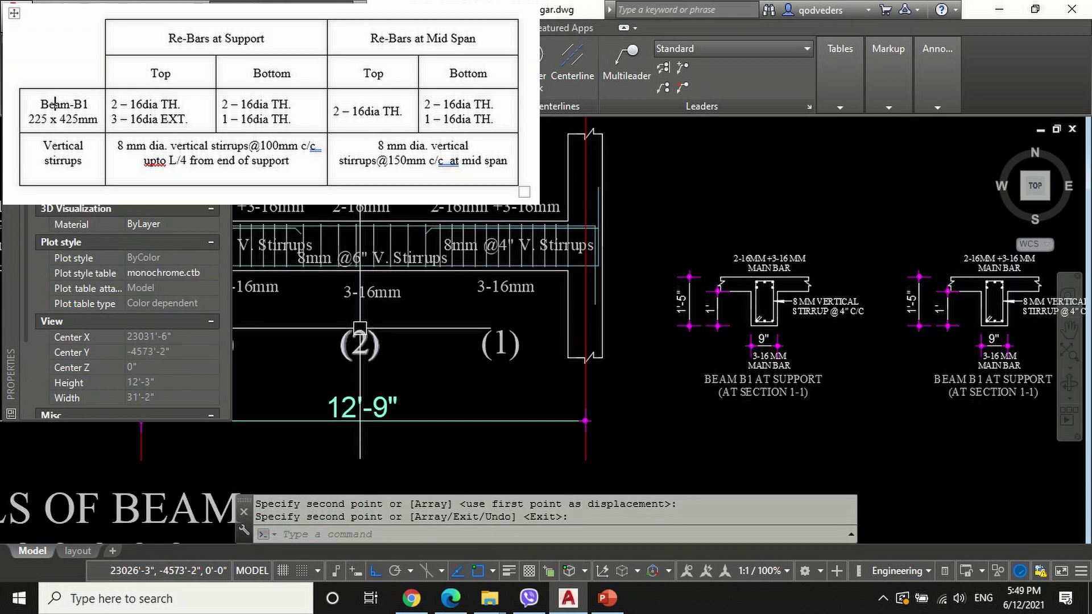
scroll(753, 282, "down", 2)
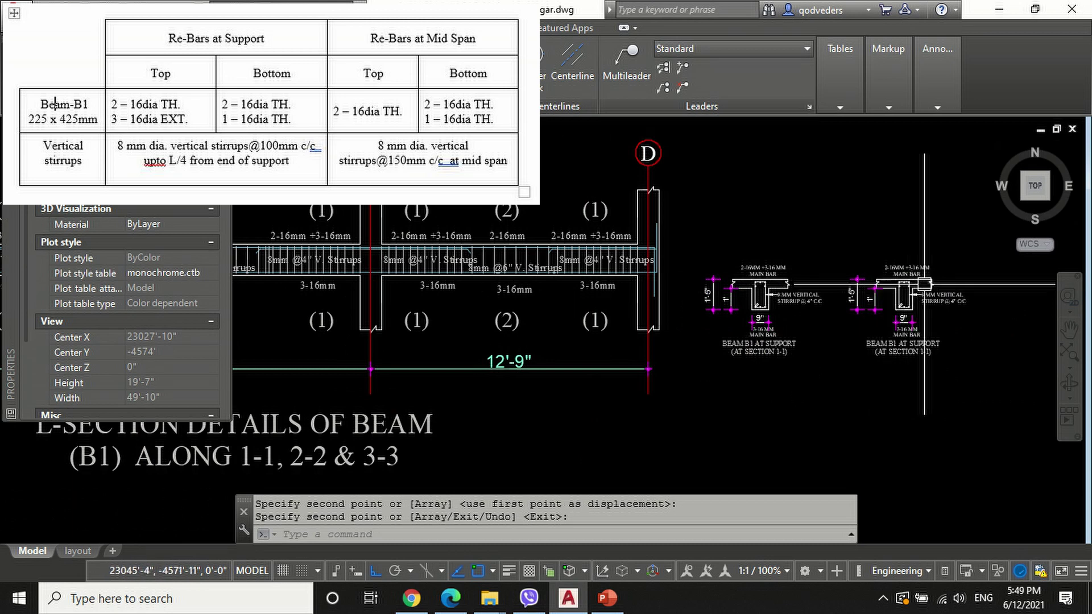
scroll(768, 307, "up", 6)
scroll(742, 189, "up", 2)
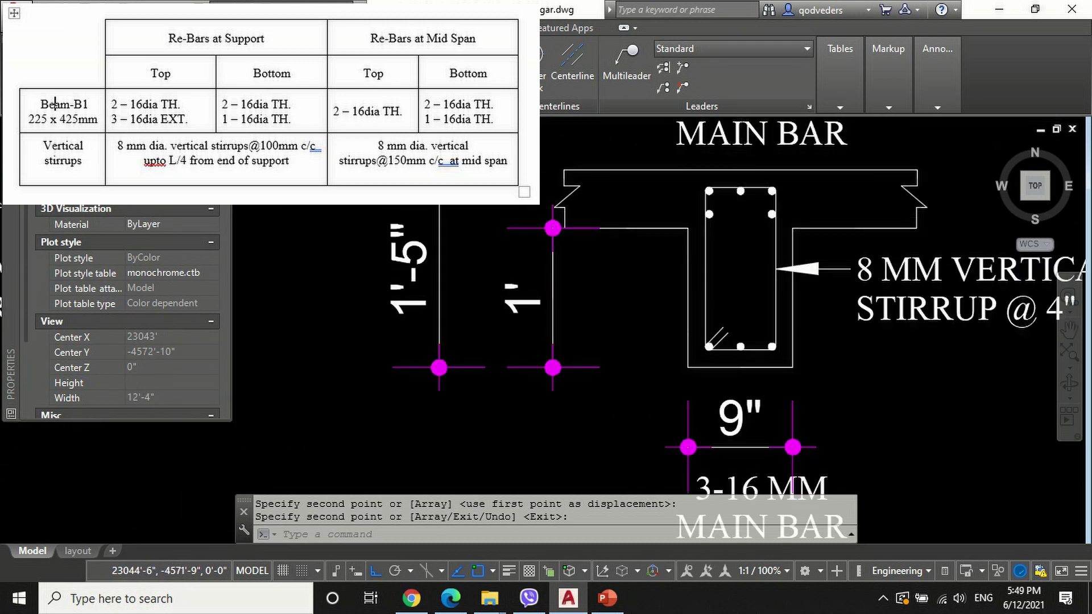
type("e")
key("space")
scroll(742, 202, "up", 1)
left_click(757, 207)
key("space")
Step: Erase the left and right second-row top bars from the copied cross-section
left_click(619, 232)
left_click(698, 261)
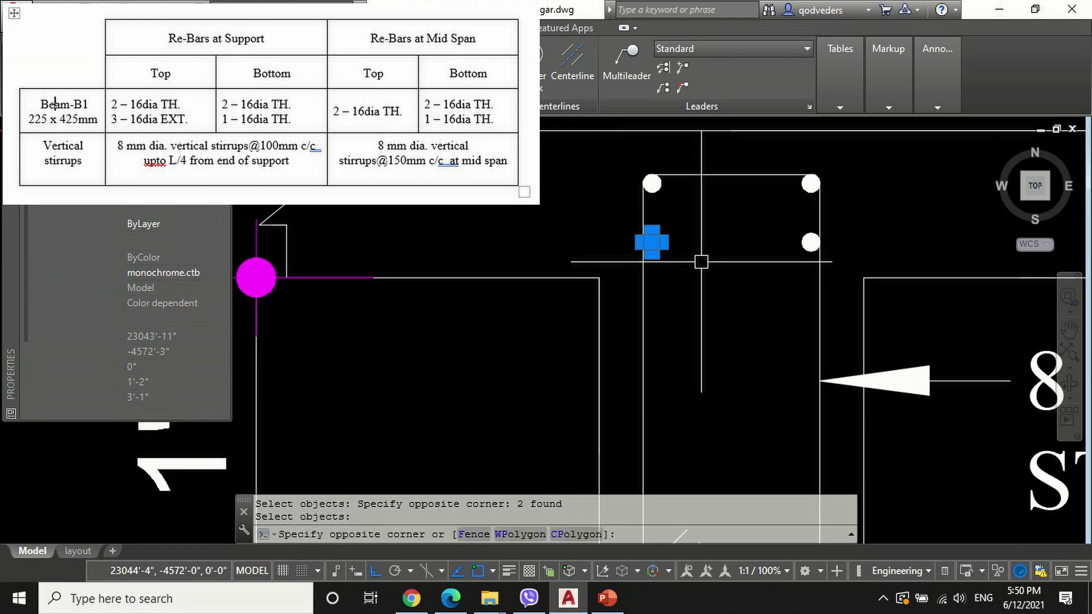
left_click(701, 262)
key("Return")
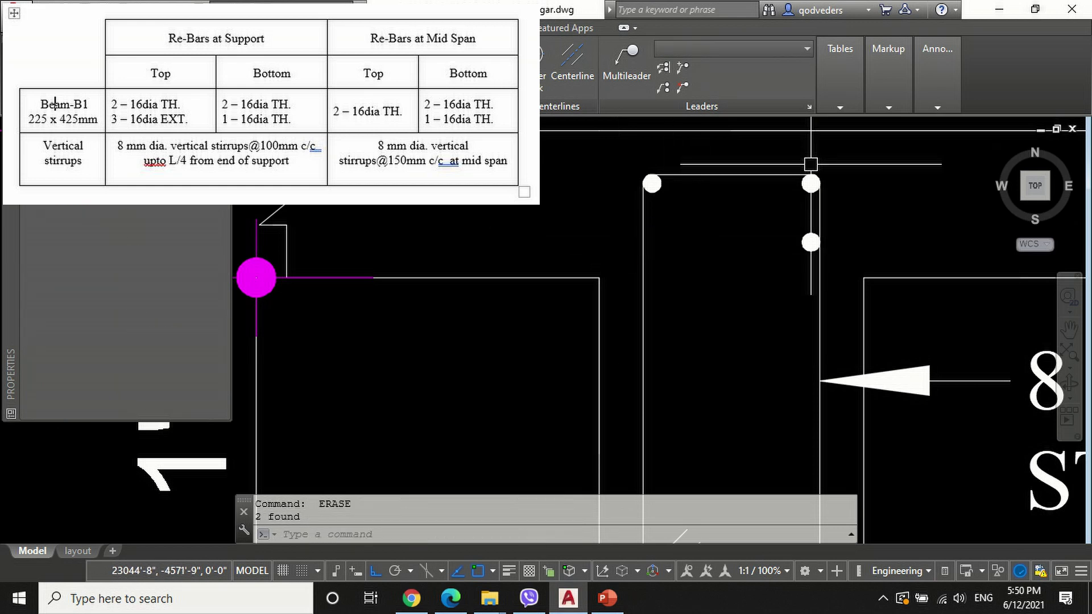
left_click(752, 216)
left_click(873, 269)
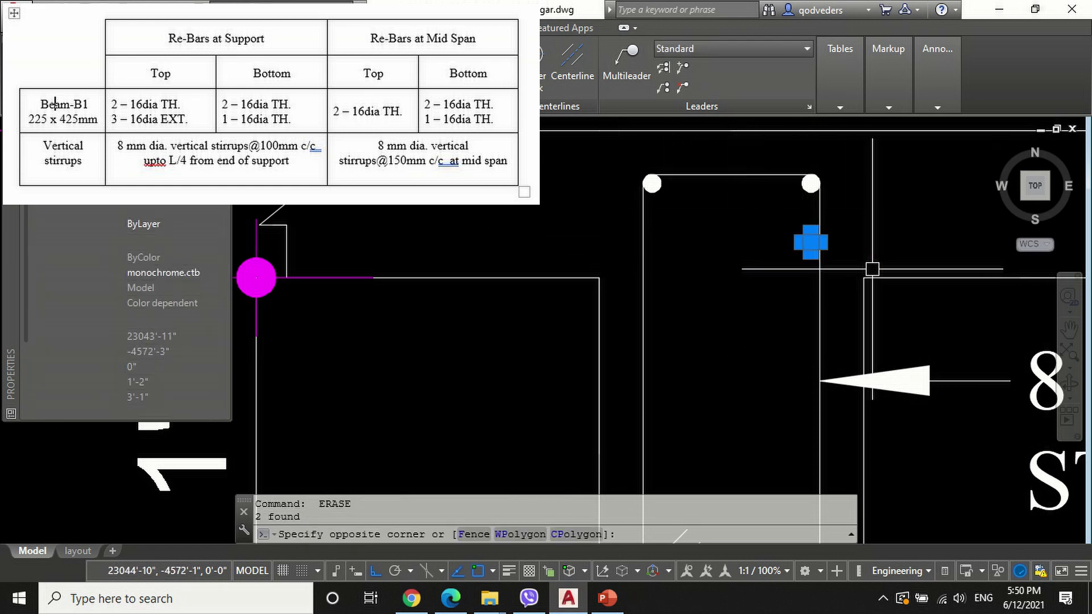
left_click(873, 269)
key("Delete")
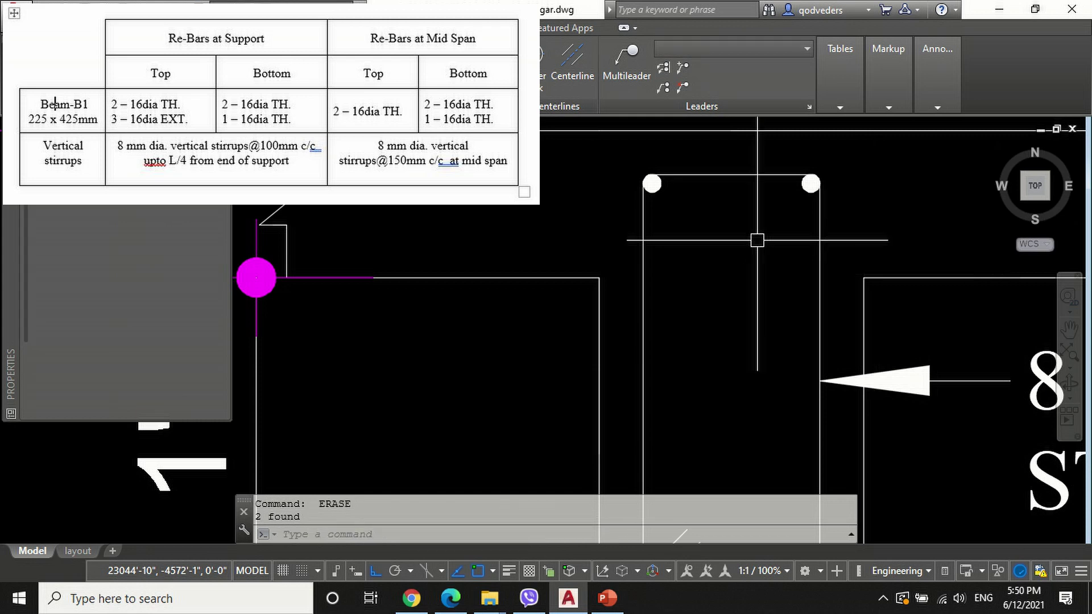
Step: Shorten the top bar label of the copied cross-section to "2-16MM MAIN BAR"
scroll(671, 228, "down", 5)
scroll(672, 223, "up", 3)
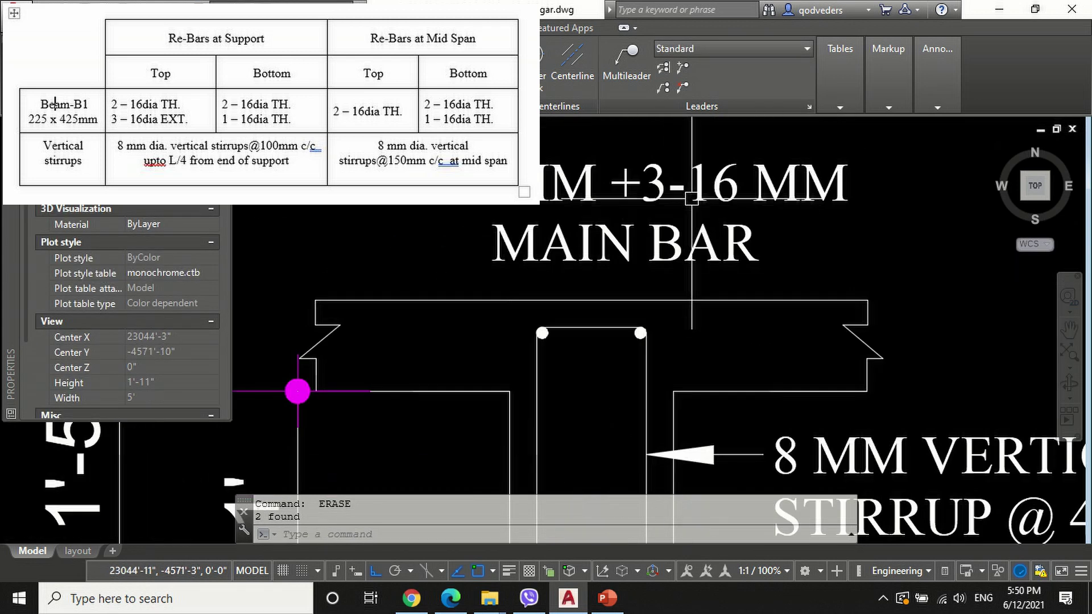
double_click(742, 182)
key("Delete")
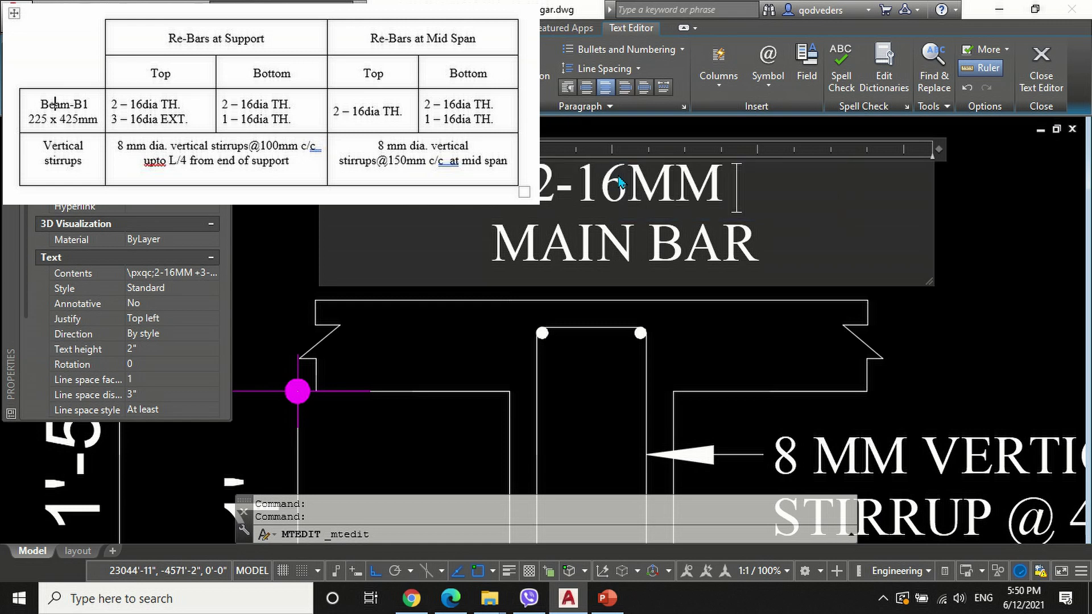
left_click(1041, 70)
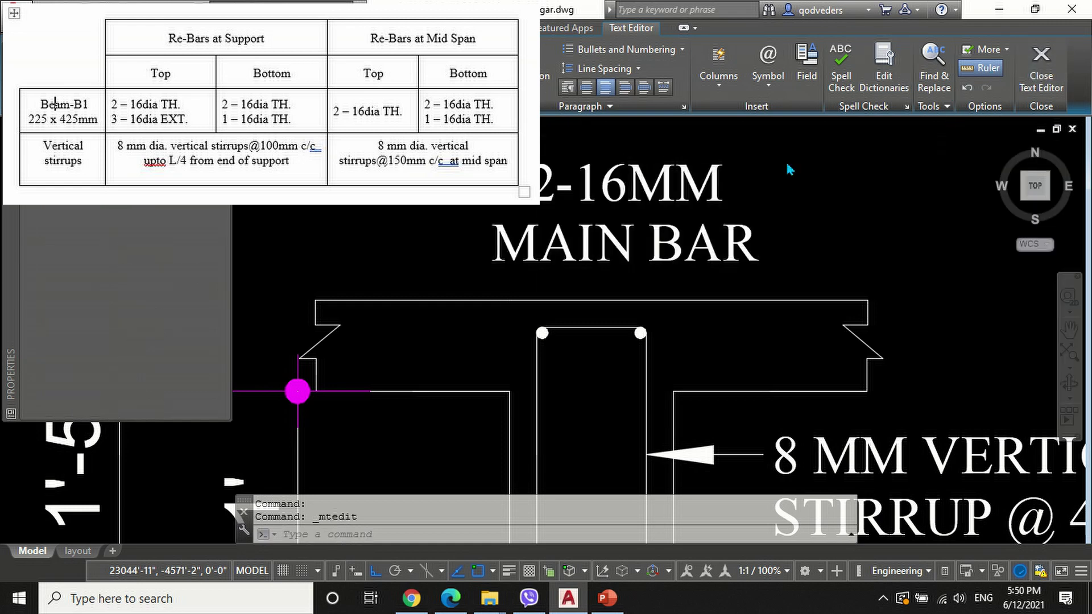
Step: Change the stirrup label of the copied cross-section to "8 MM VERTICAL STIRRUP @ 6" C/C"
scroll(688, 239, "down", 4)
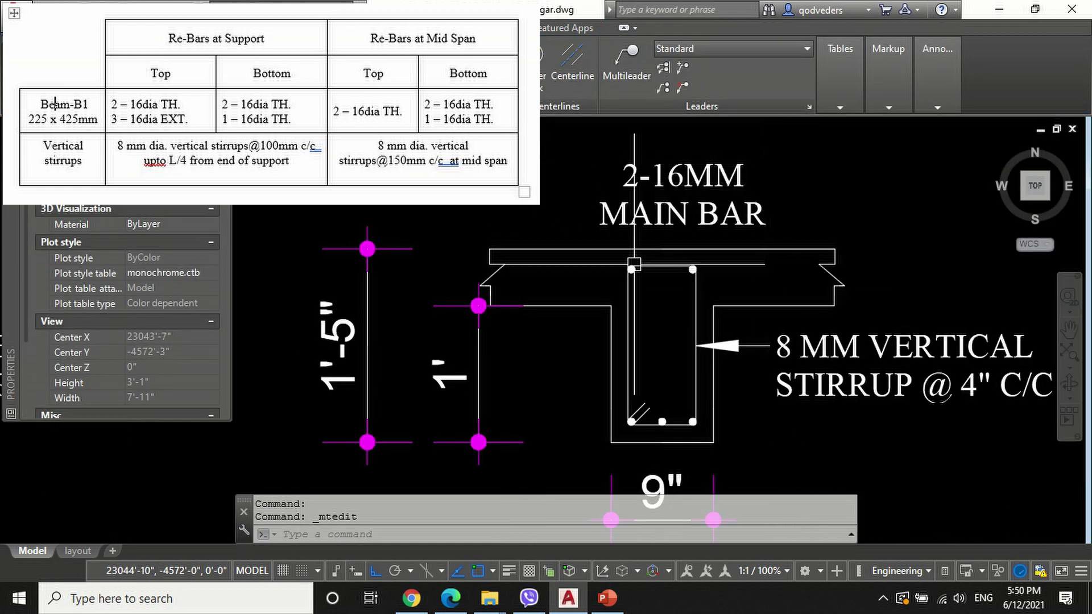
scroll(875, 340, "up", 2)
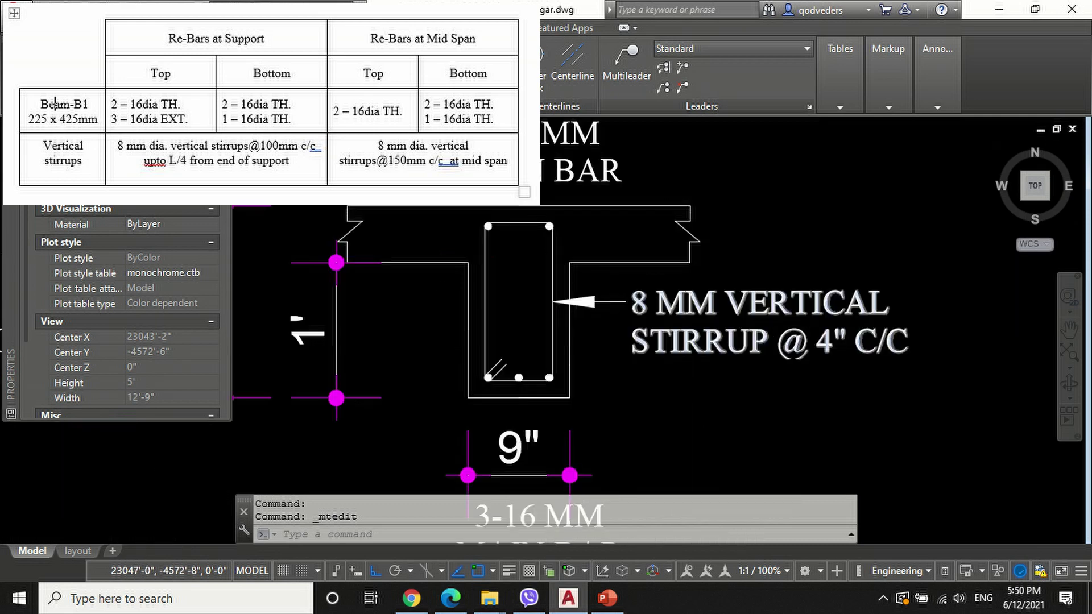
left_click_drag(831, 350, 816, 357)
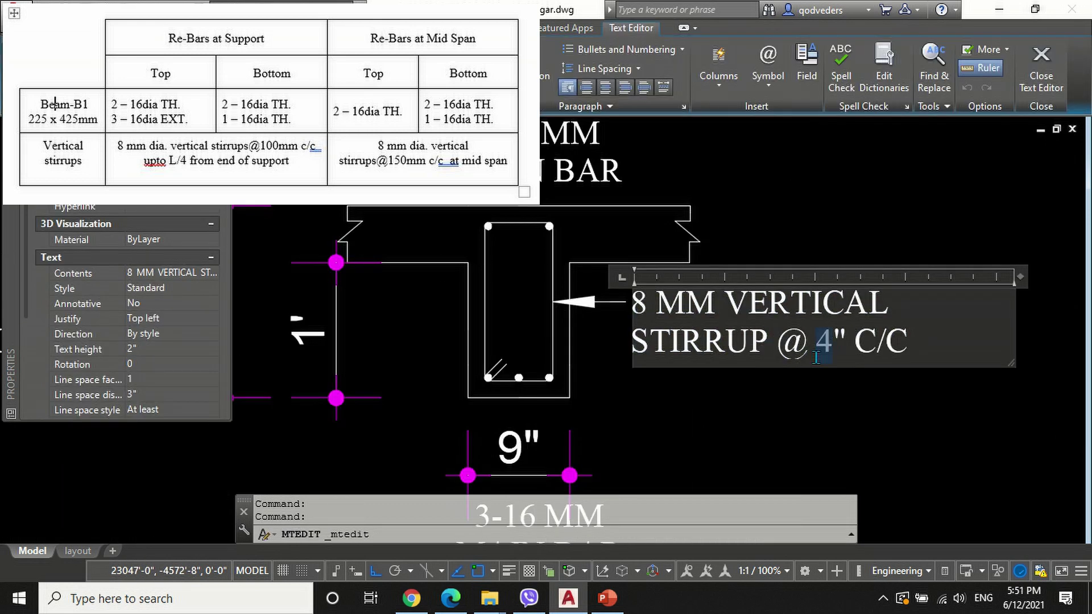
left_click(1041, 74)
Step: Retitle the copied cross-section as "BEAM B1 AT MID SPAN (AT SECTION 2-2)"
scroll(736, 165, "down", 2)
scroll(728, 182, "down", 2)
scroll(663, 339, "up", 2)
double_click(663, 345)
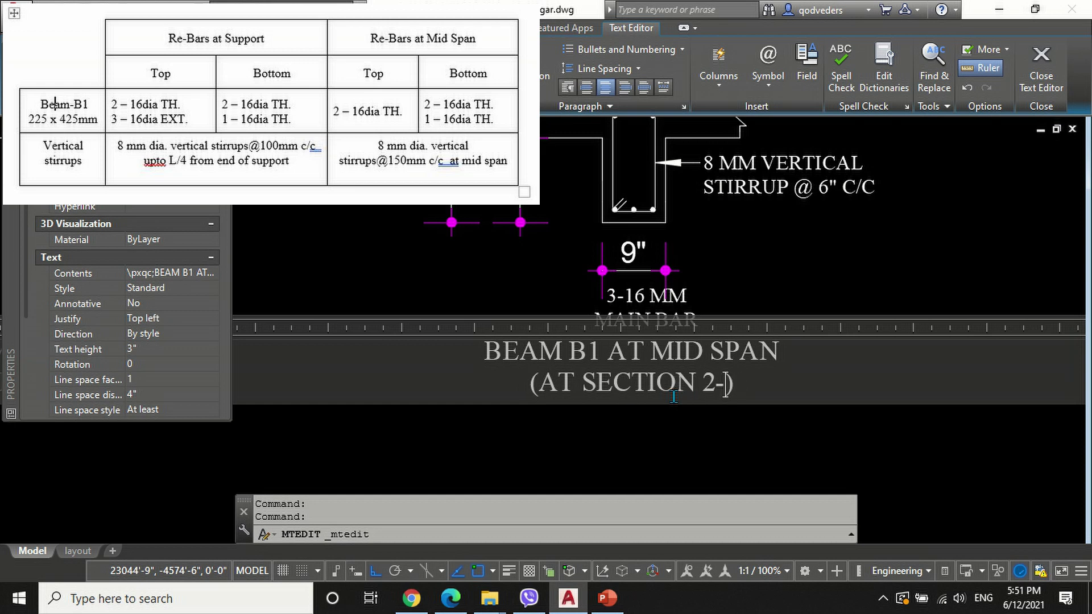
left_click(1030, 111)
Step: Review the beam's L-section together with the support and mid-span cross-sections, checking their labels and dimensions
scroll(762, 336, "down", 4)
type("z")
key("Return")
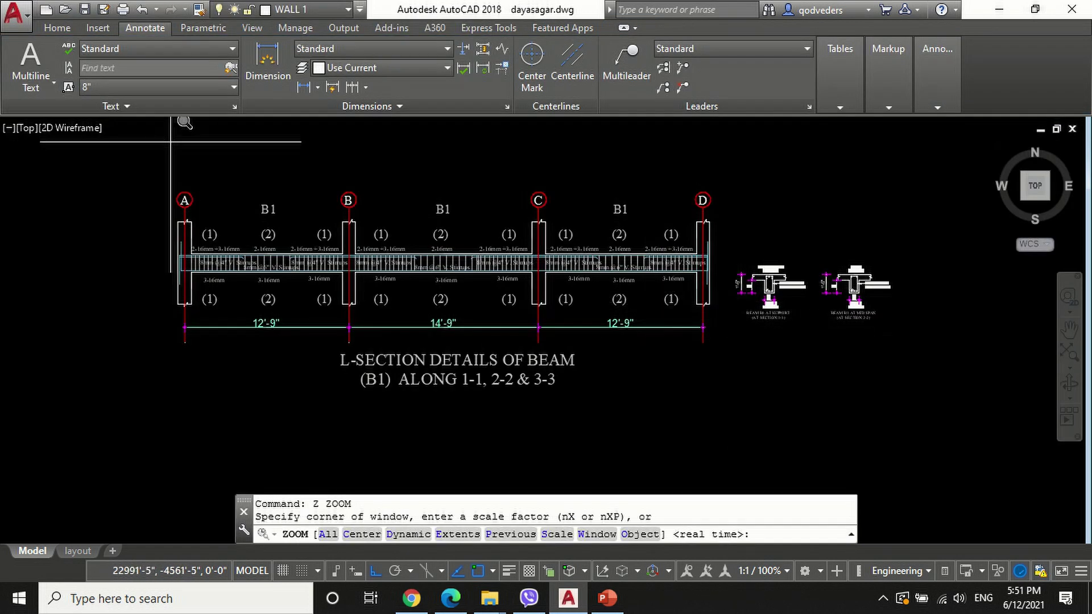
left_click(175, 182)
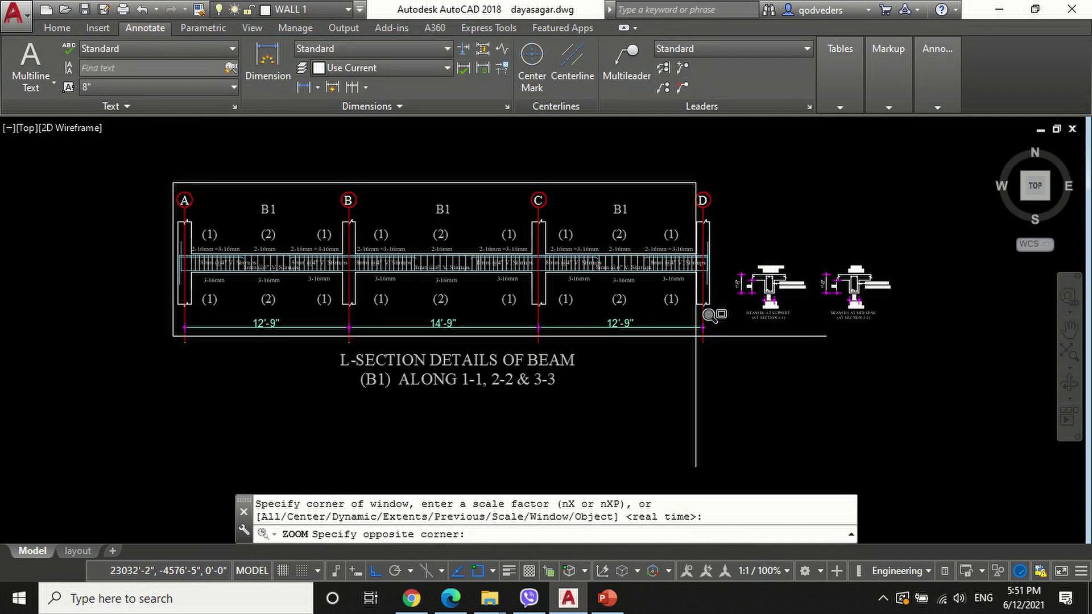
left_click(913, 372)
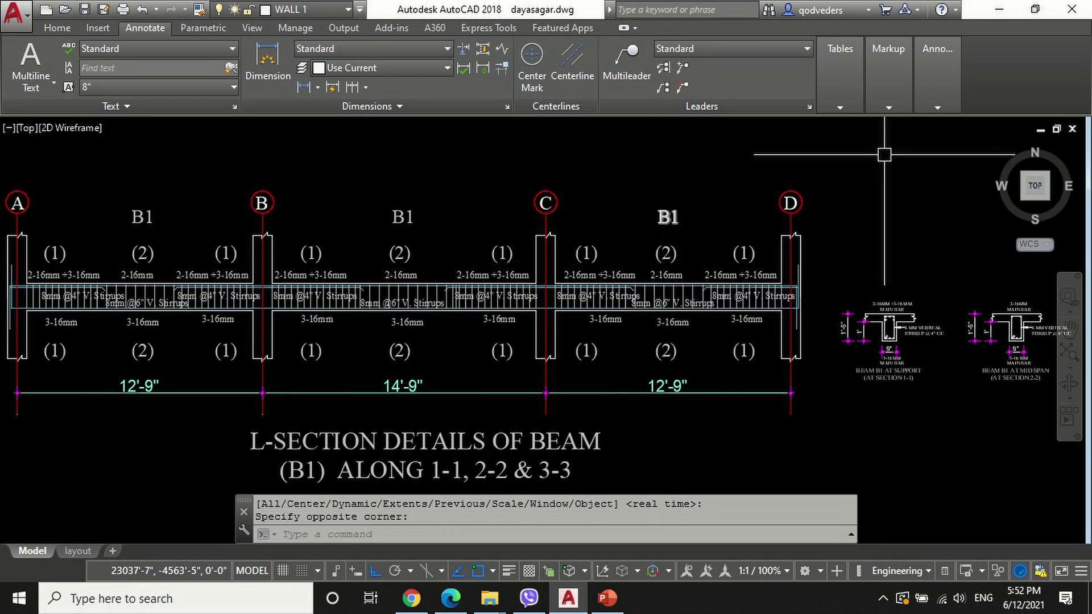
scroll(891, 365, "up", 6)
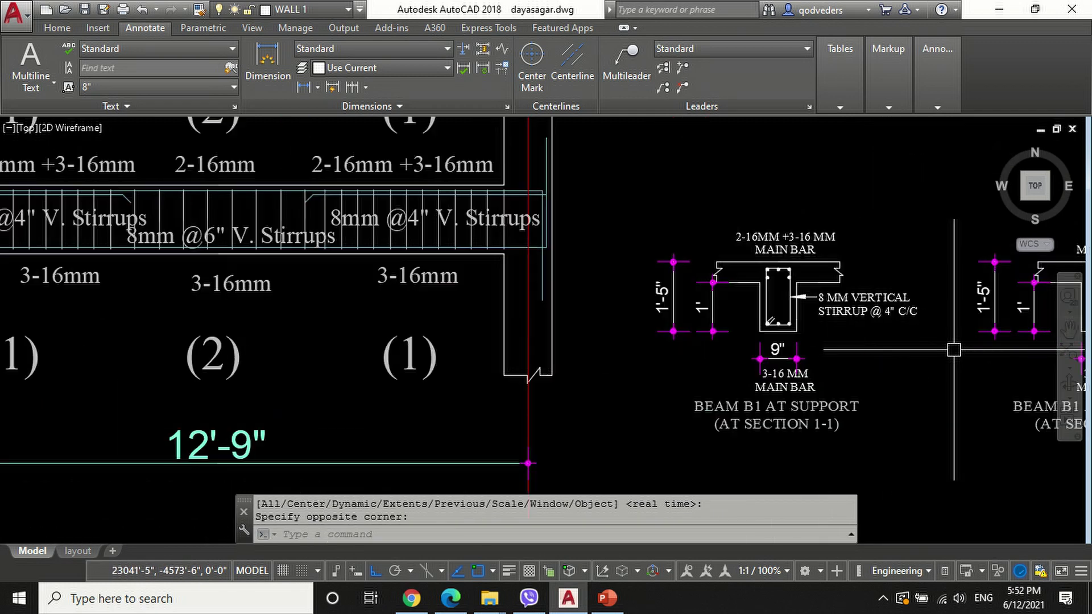
scroll(853, 348, "down", 4)
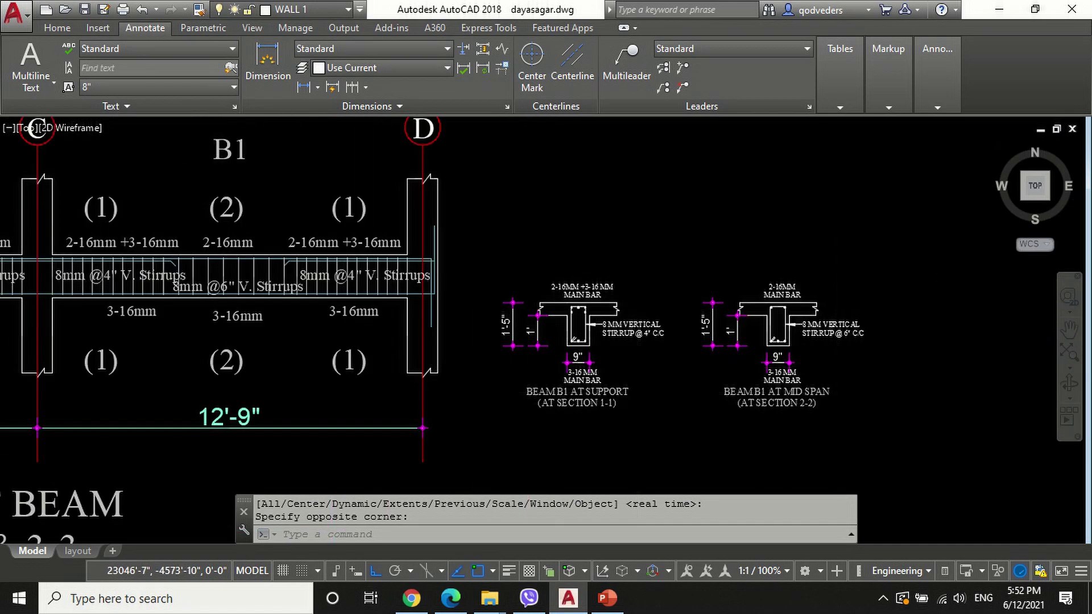
scroll(635, 389, "up", 2)
scroll(699, 304, "down", 6)
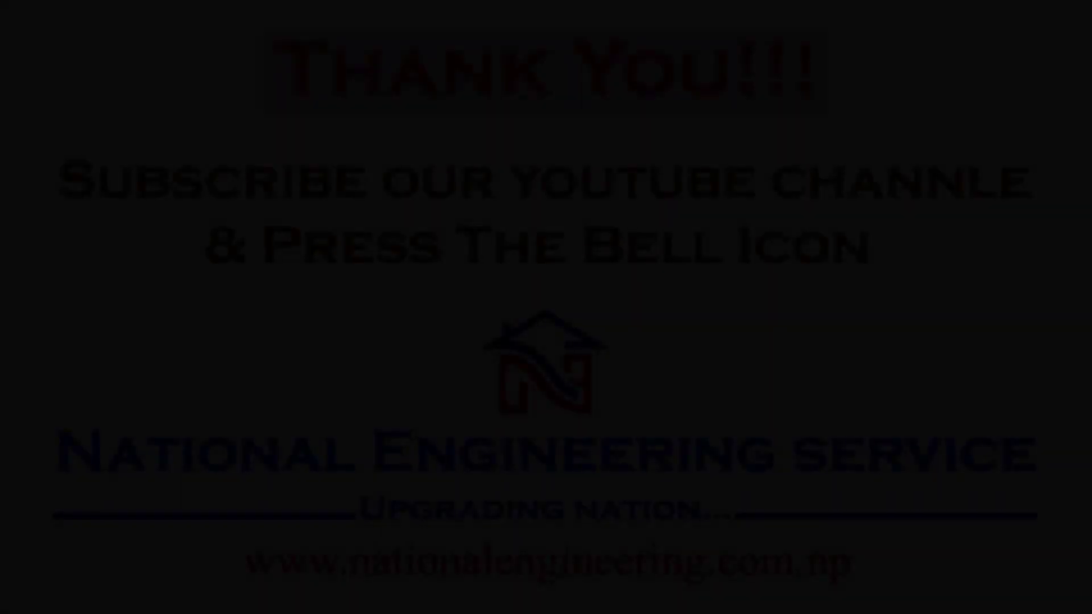